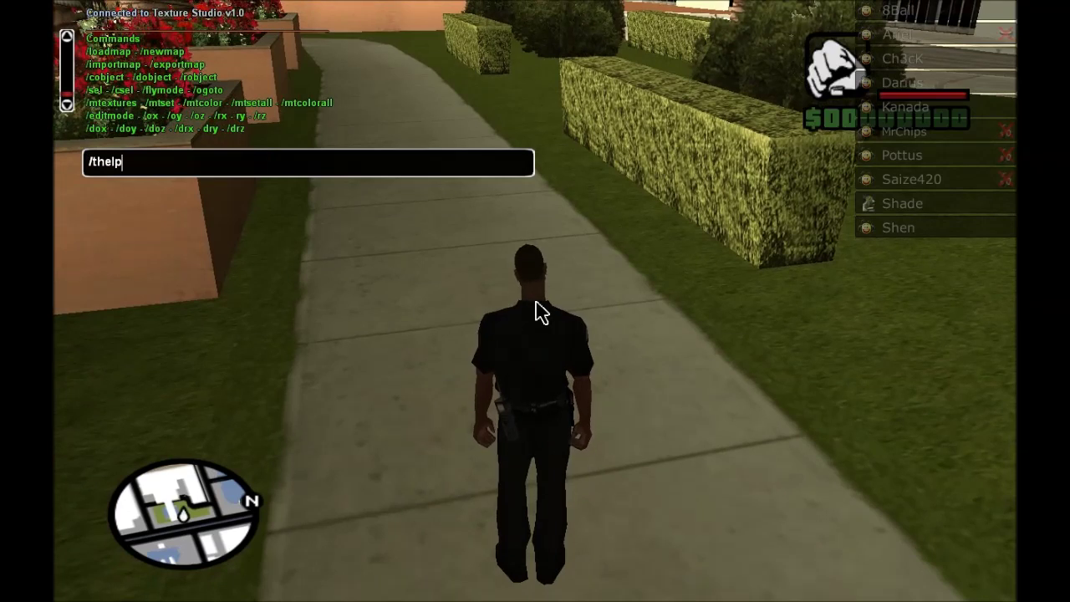
# List the Texture Studio commands, and create a new map named DesertMap
pyautogui.press('Return')
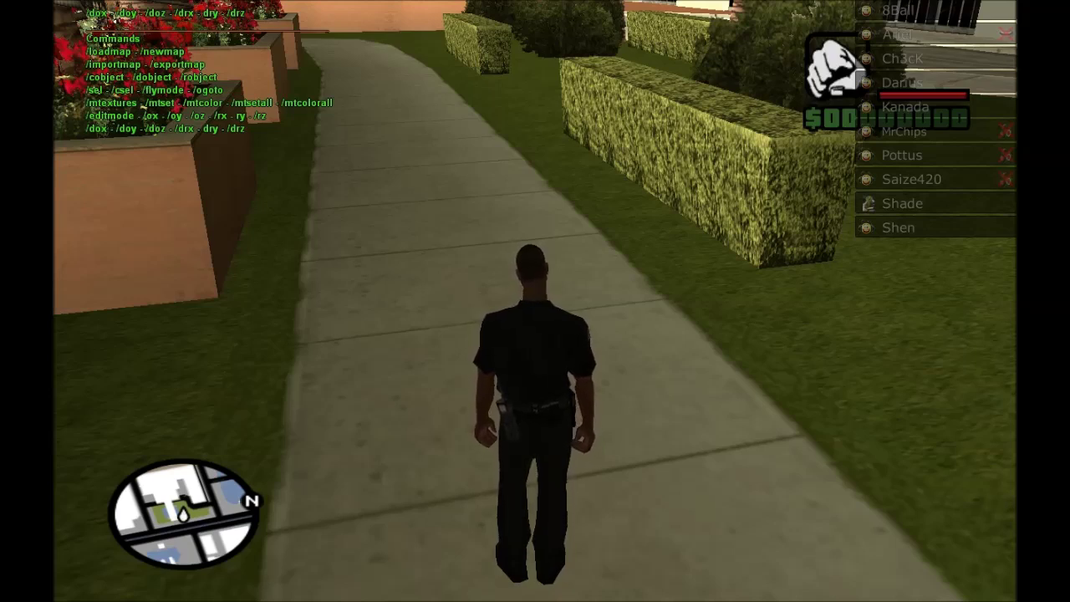
pyautogui.write('t/newmap')
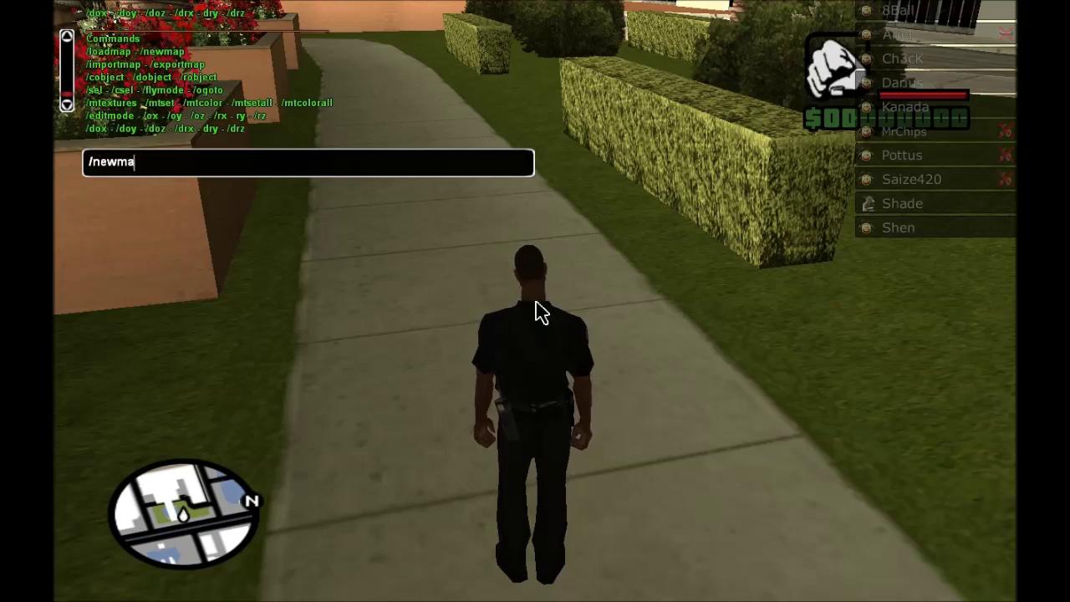
pyautogui.press('Return')
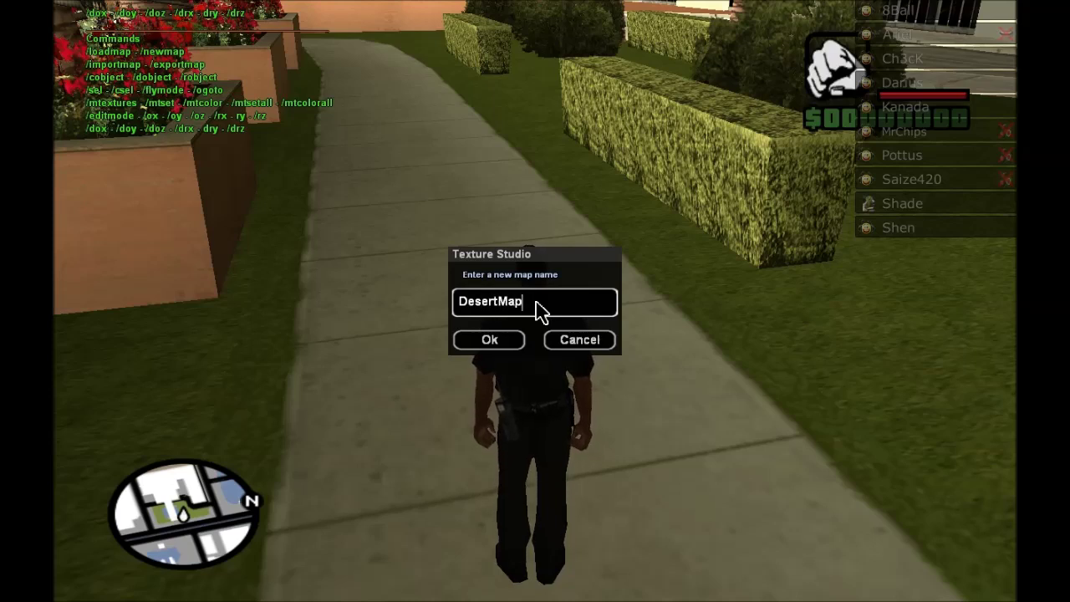
pyautogui.press('Return')
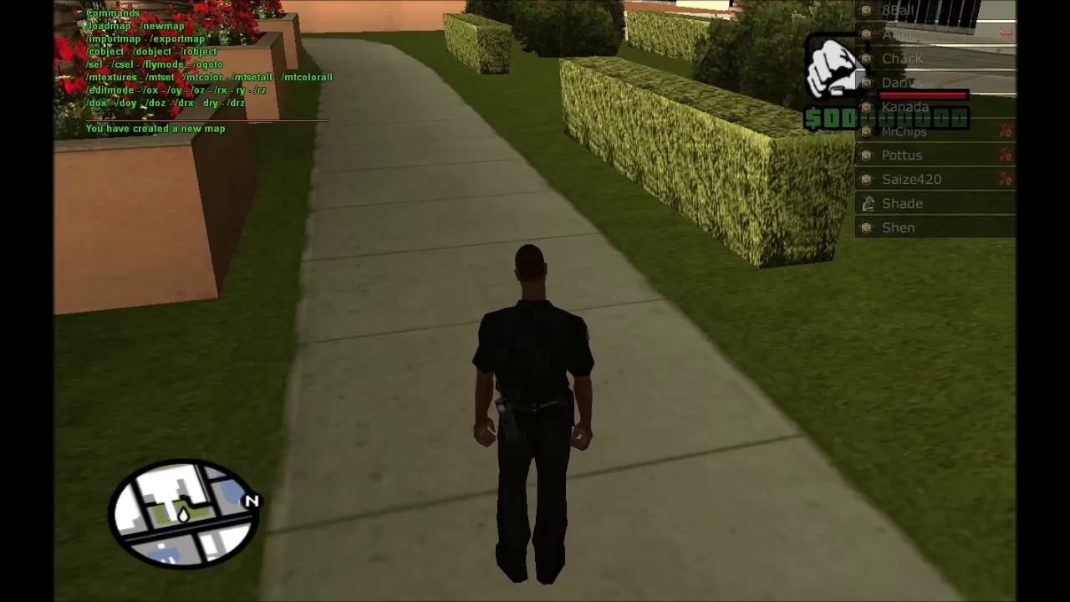
# Import the objects from DesertMap.txt into the new map
pyautogui.write('t/')
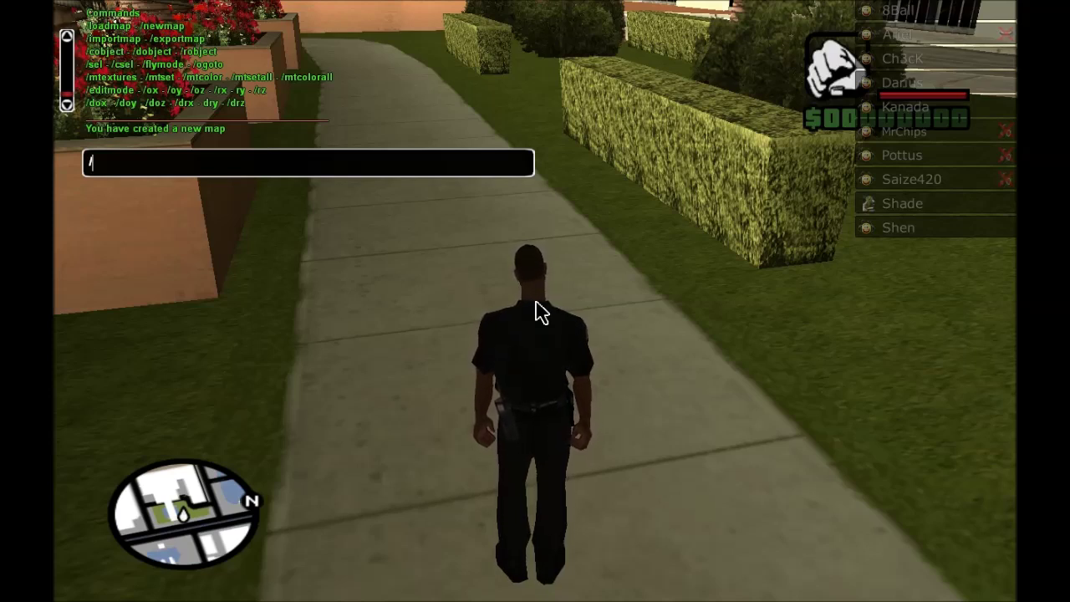
pyautogui.write('importmap')
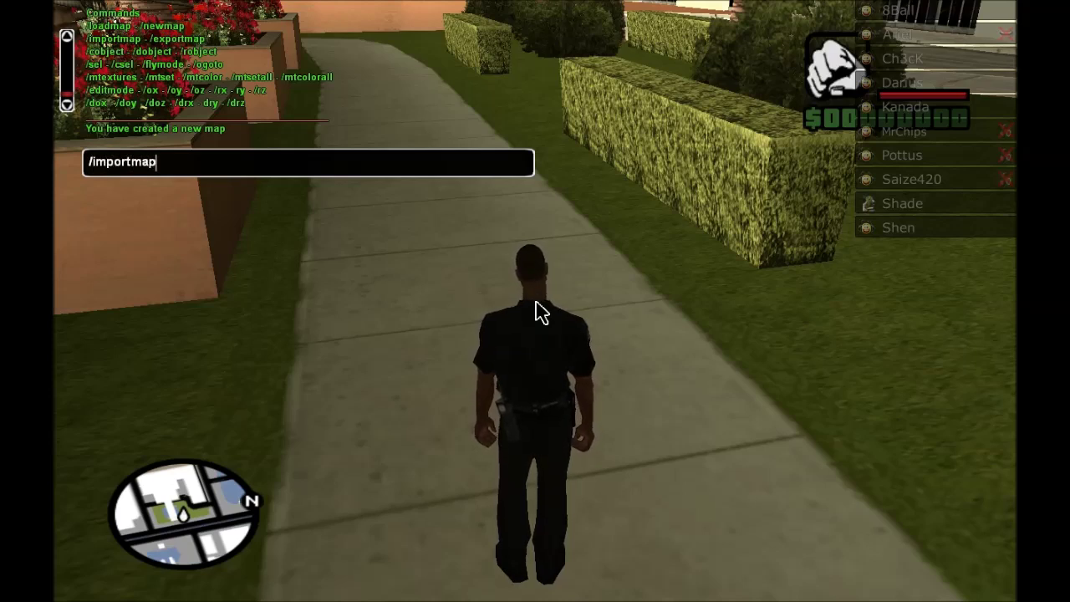
pyautogui.press('Return')
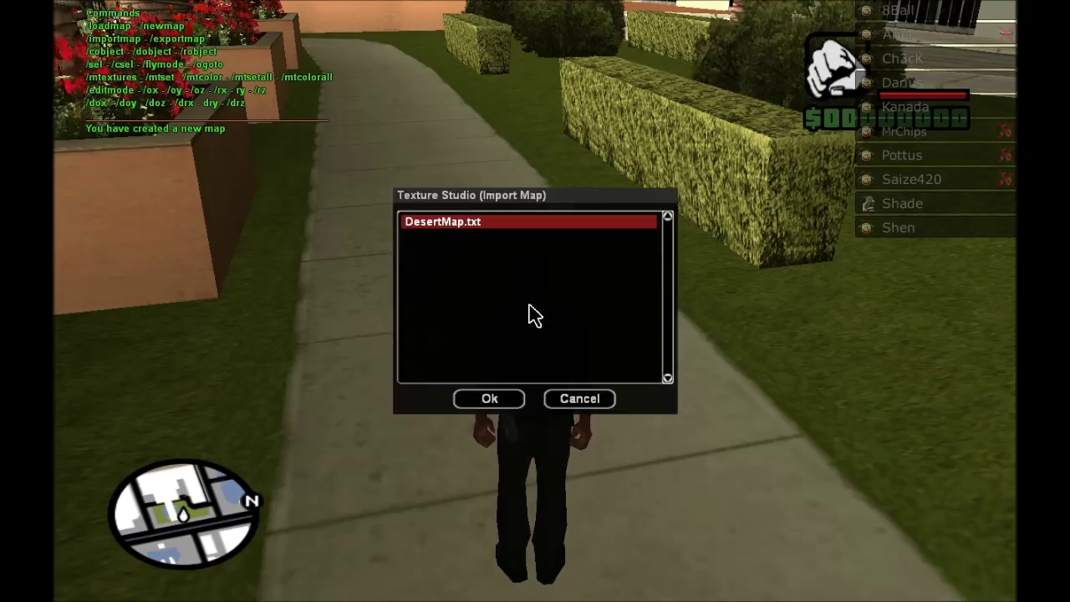
pyautogui.click(491, 398)
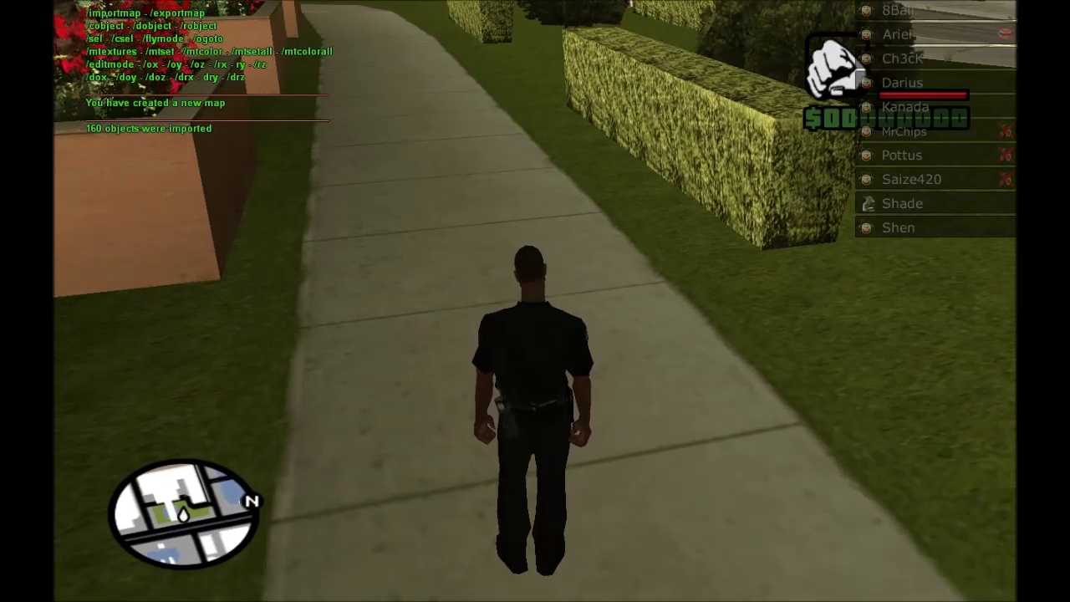
# Turn on fly mode and fly the camera up over the park
pyautogui.press('w')
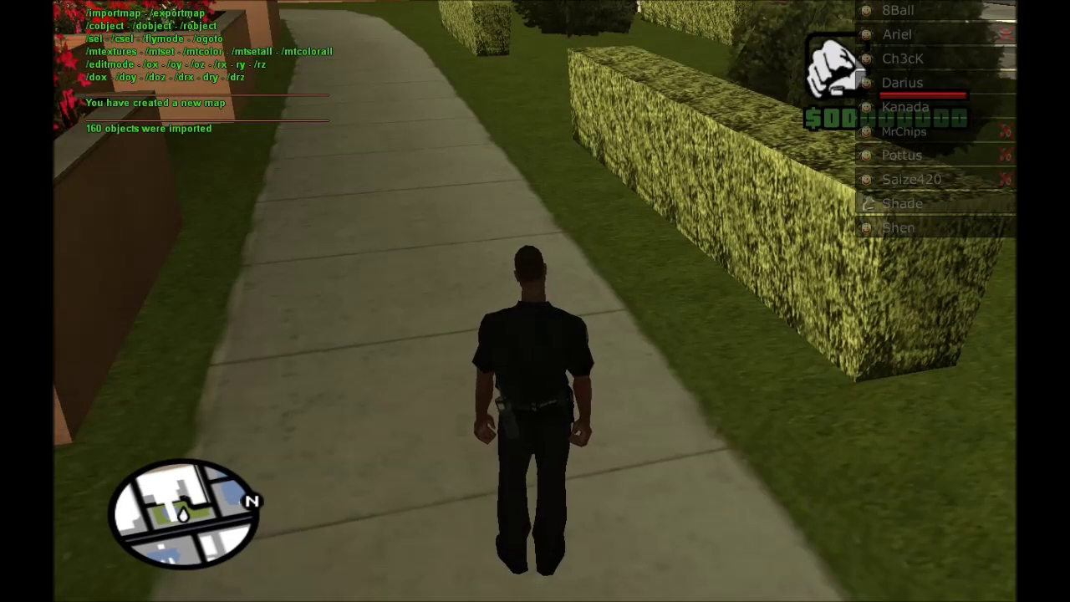
pyautogui.write('t/')
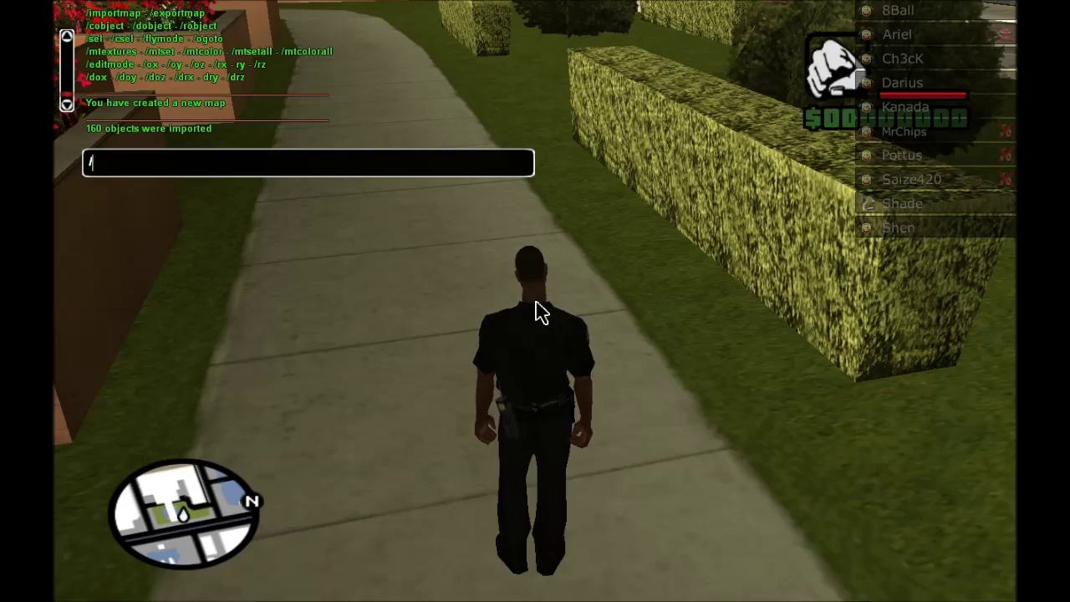
pyautogui.write('flyn')
pyautogui.press('BackSpace')
pyautogui.write('mode')
pyautogui.press('Return')
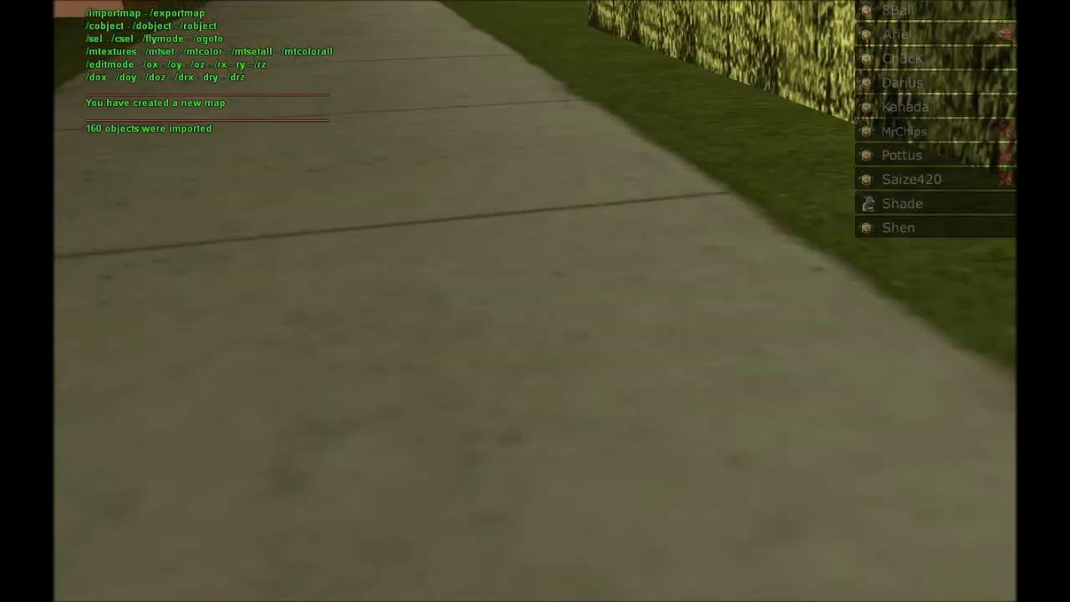
pyautogui.press('w')
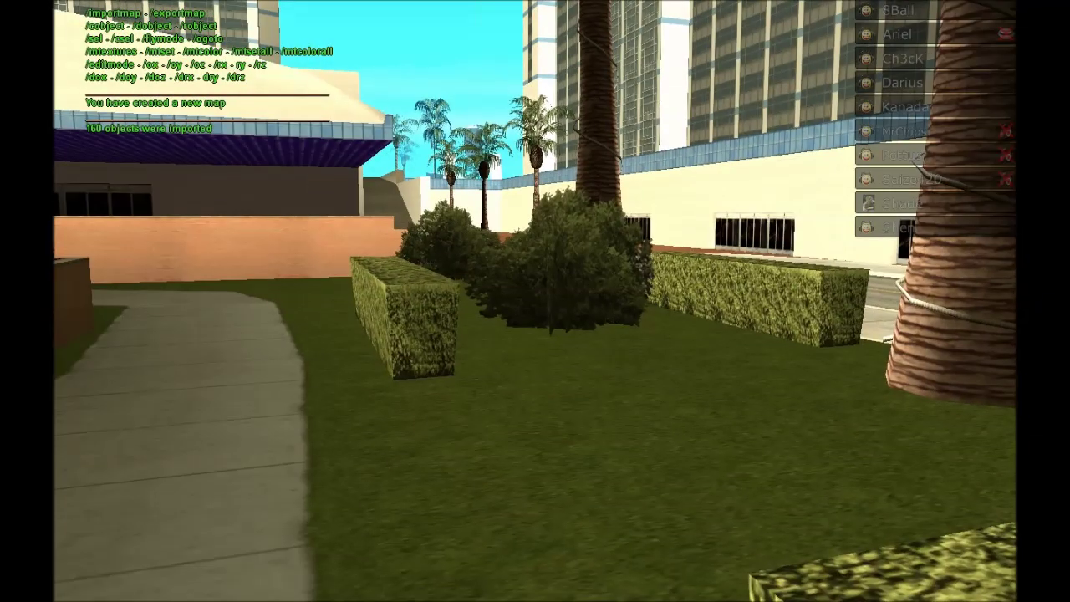
# Select object index 1 for editing and move the camera to that object
pyautogui.write('t/s')
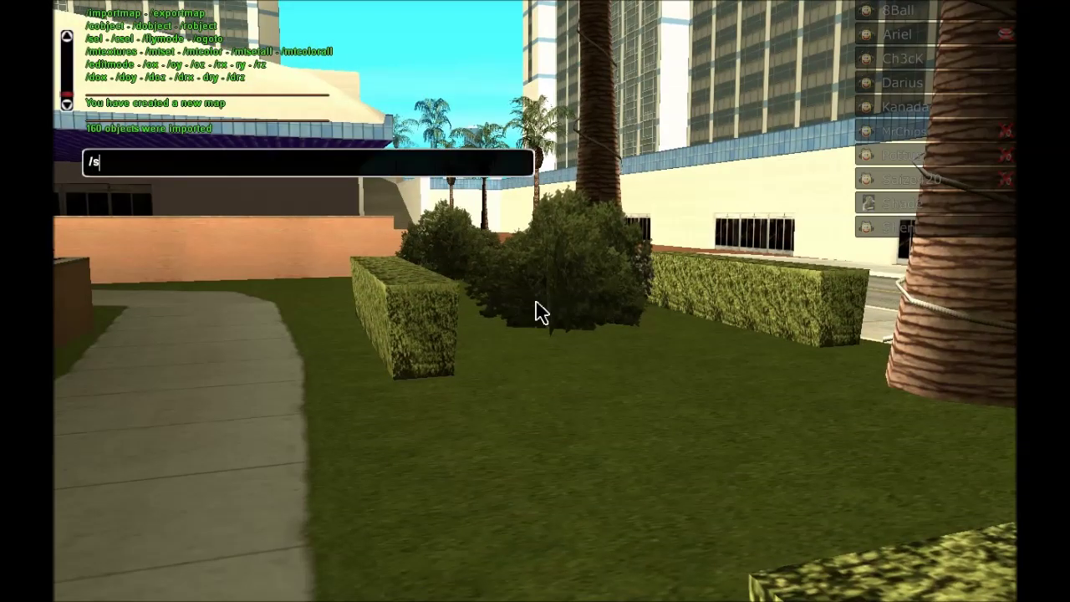
pyautogui.write('el 1')
pyautogui.press('Return')
pyautogui.write('t/')
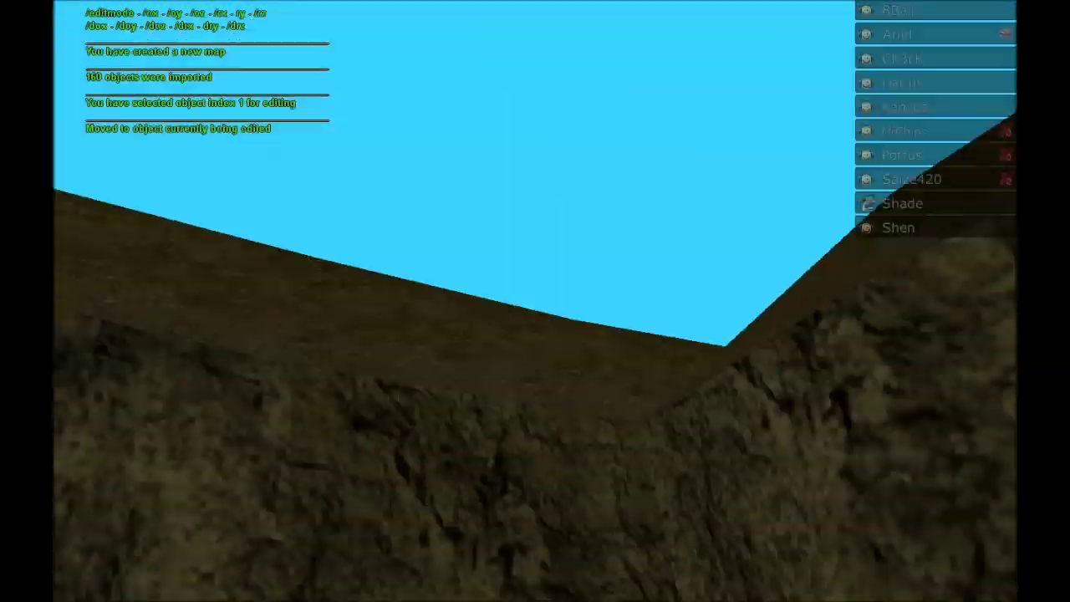
# Examine the imported desert map from the air and on foot, including its buildings, rock walls and object index labels
pyautogui.press('w')
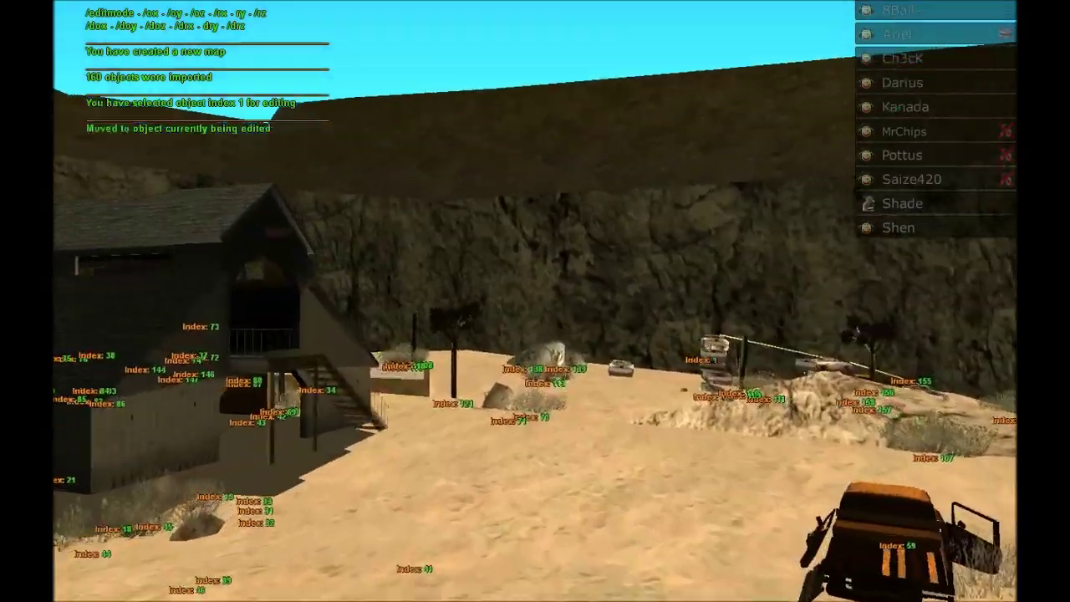
pyautogui.press('s')
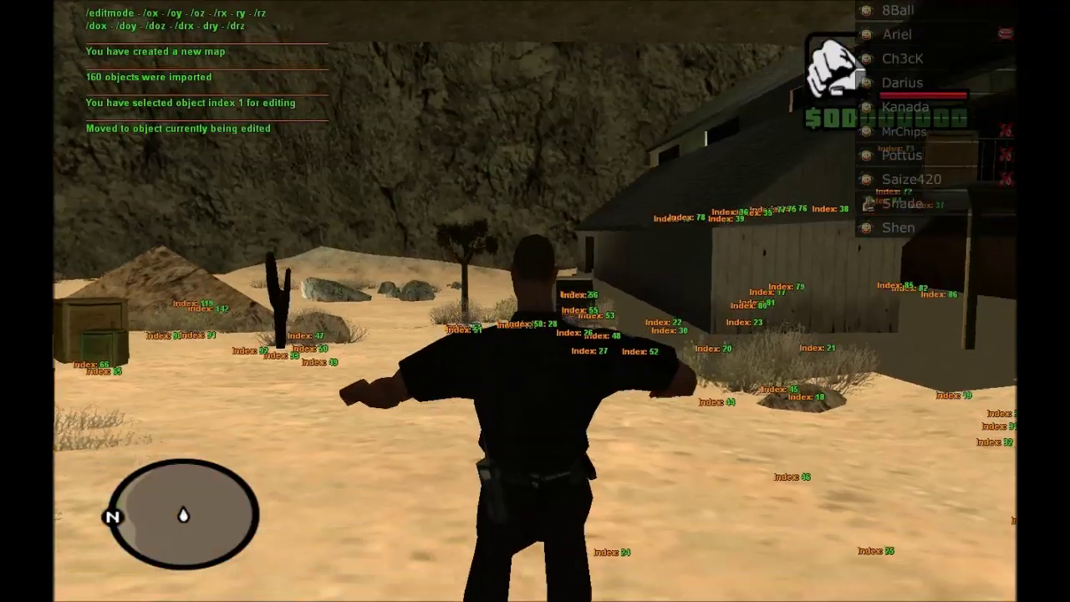
pyautogui.press('w')
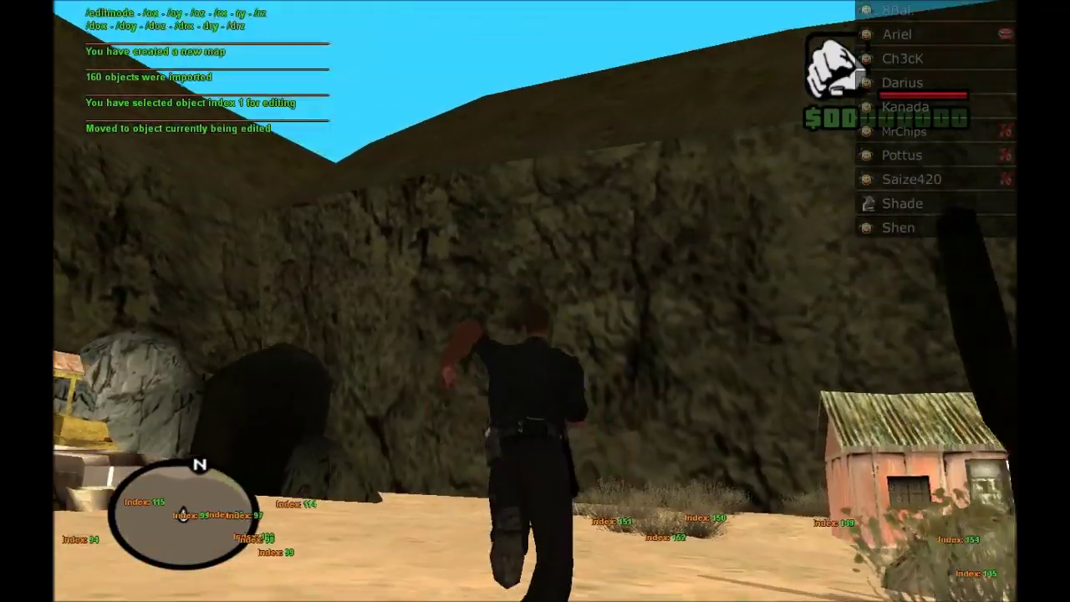
pyautogui.press('w')
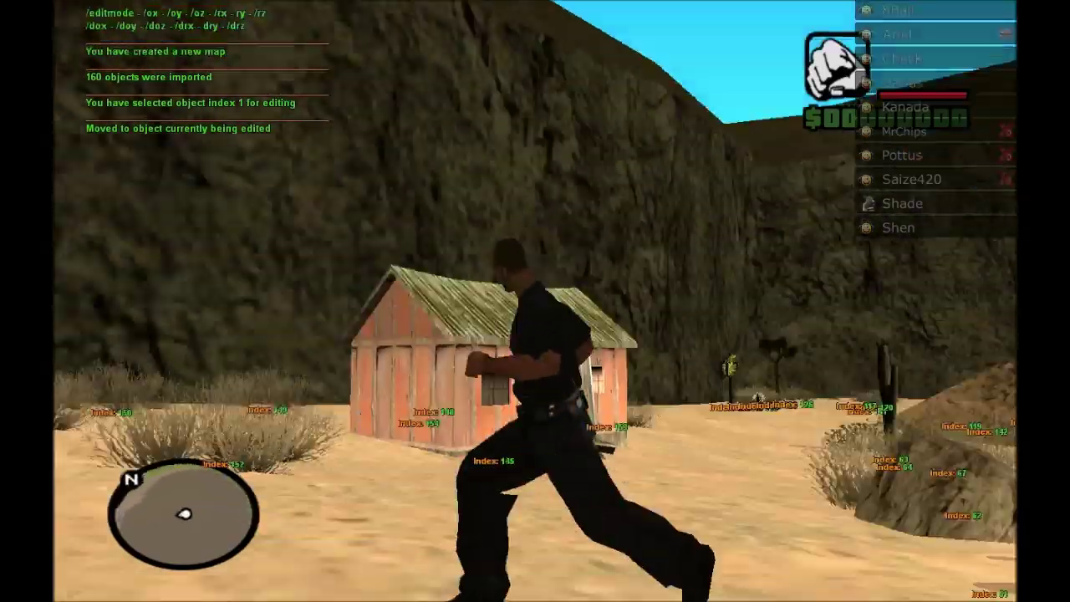
pyautogui.press('w')
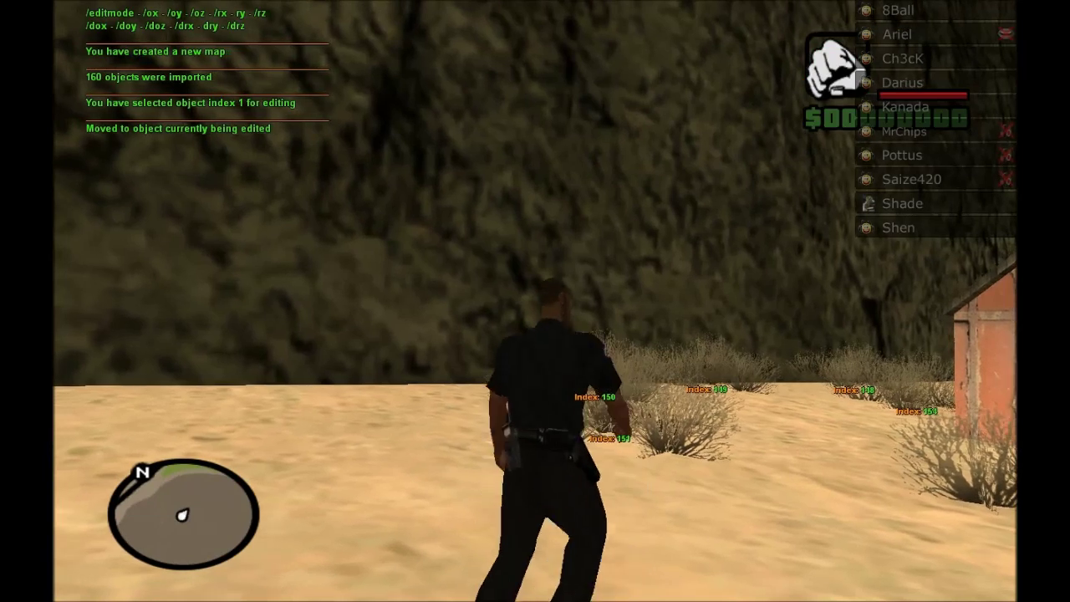
# Select object index 5 for editing
pyautogui.write('t/')
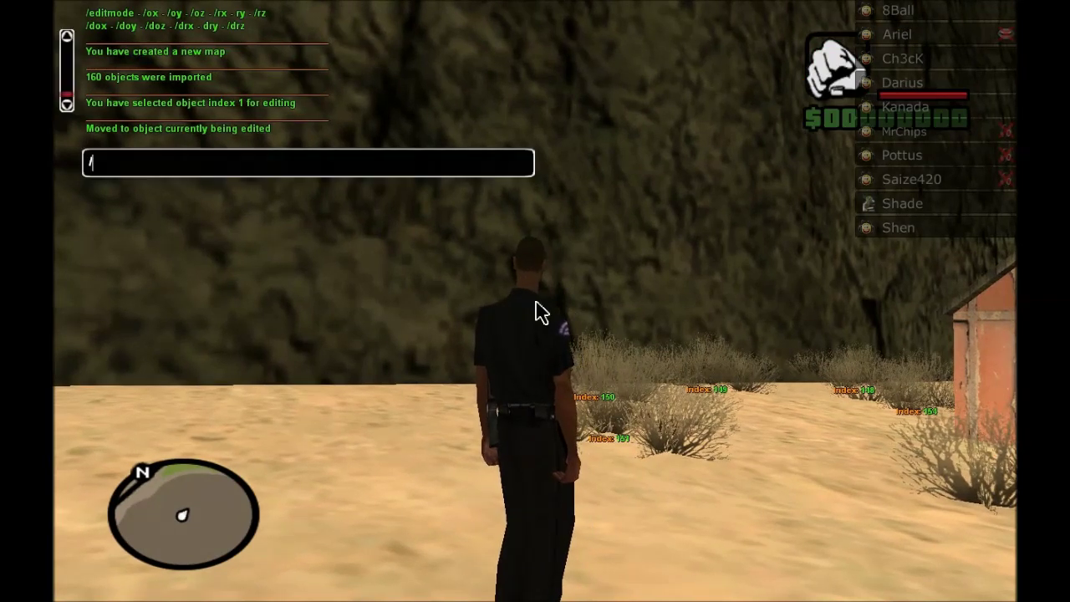
pyautogui.write('sel 5')
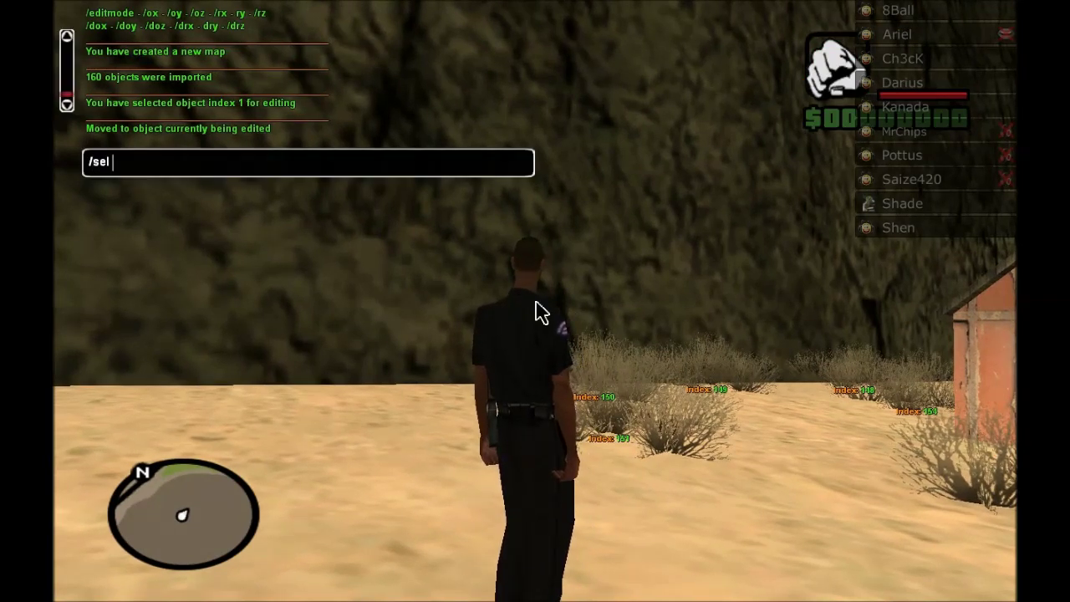
pyautogui.press('Return')
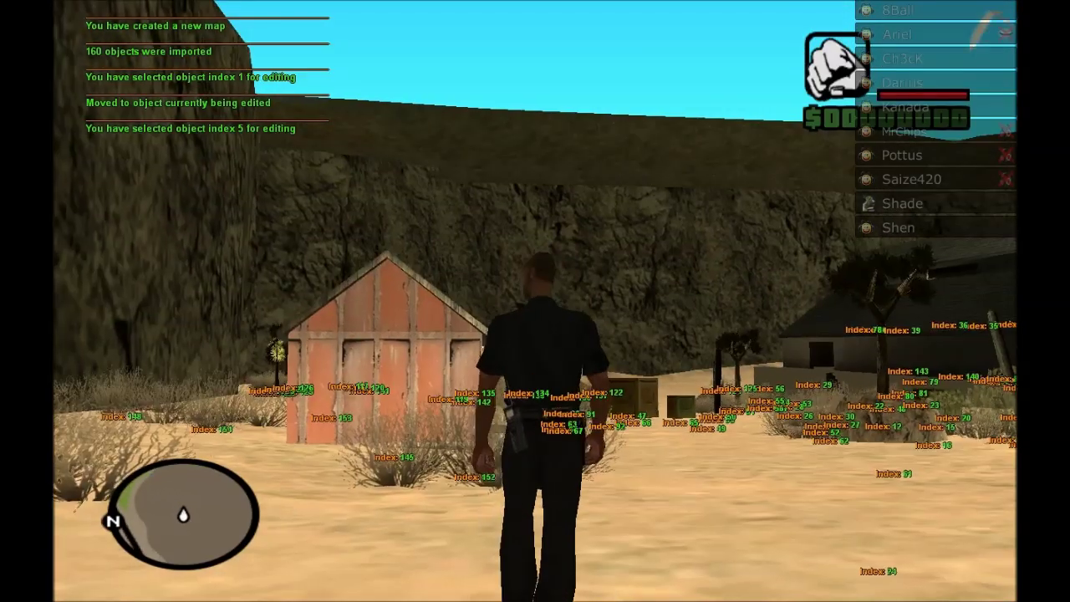
# Open the texture selection tool showing all textures in front of the small red shed
pyautogui.press('w')
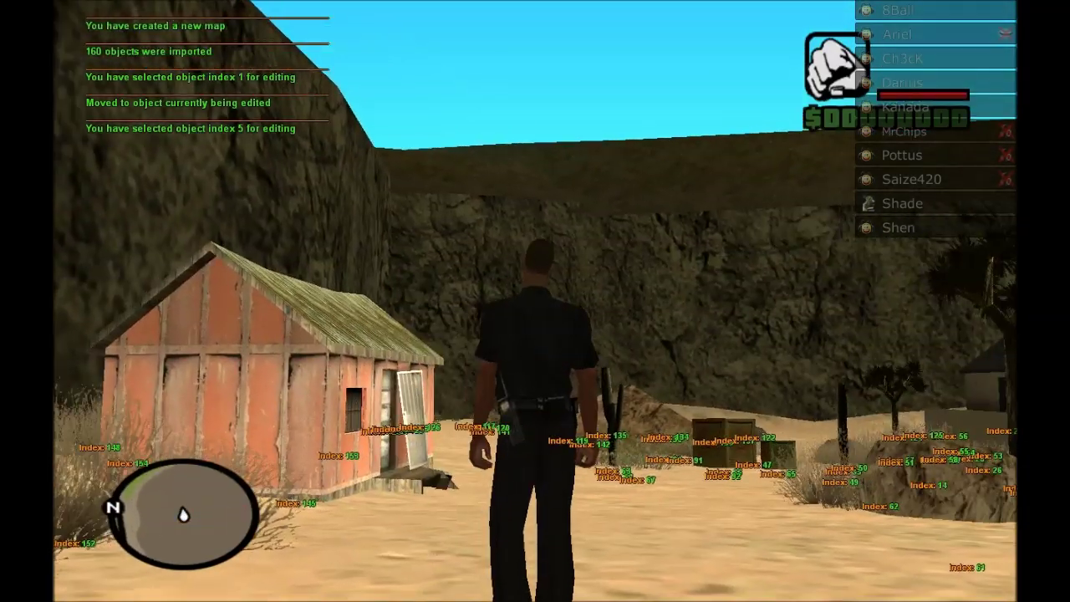
pyautogui.write('t/tex')
pyautogui.press('BackSpace')
pyautogui.press('BackSpace')
pyautogui.press('BackSpace')
pyautogui.write('m')
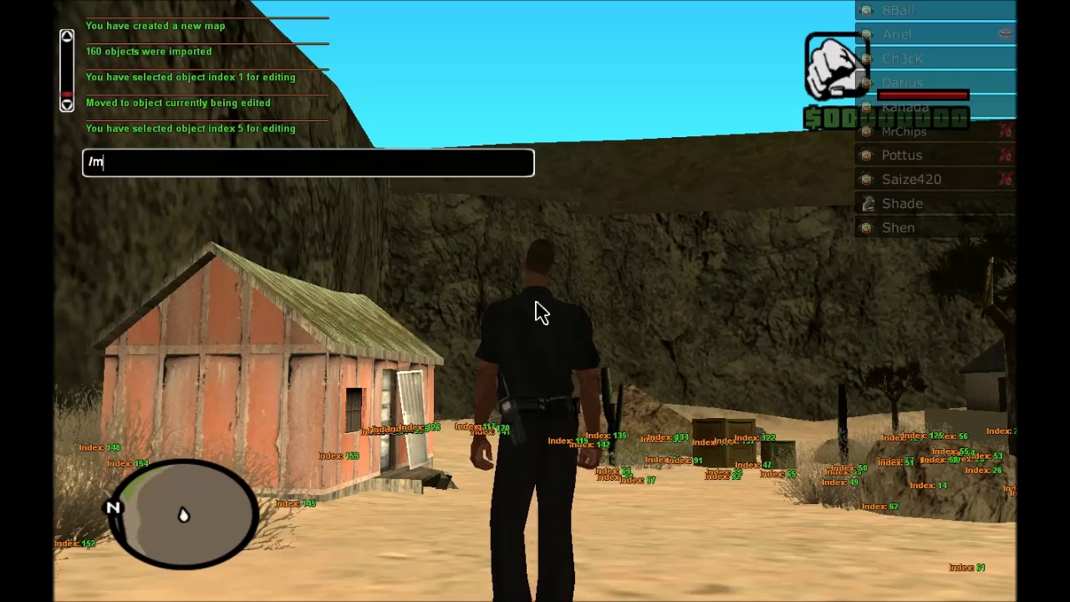
pyautogui.write('textures')
pyautogui.press('Return')
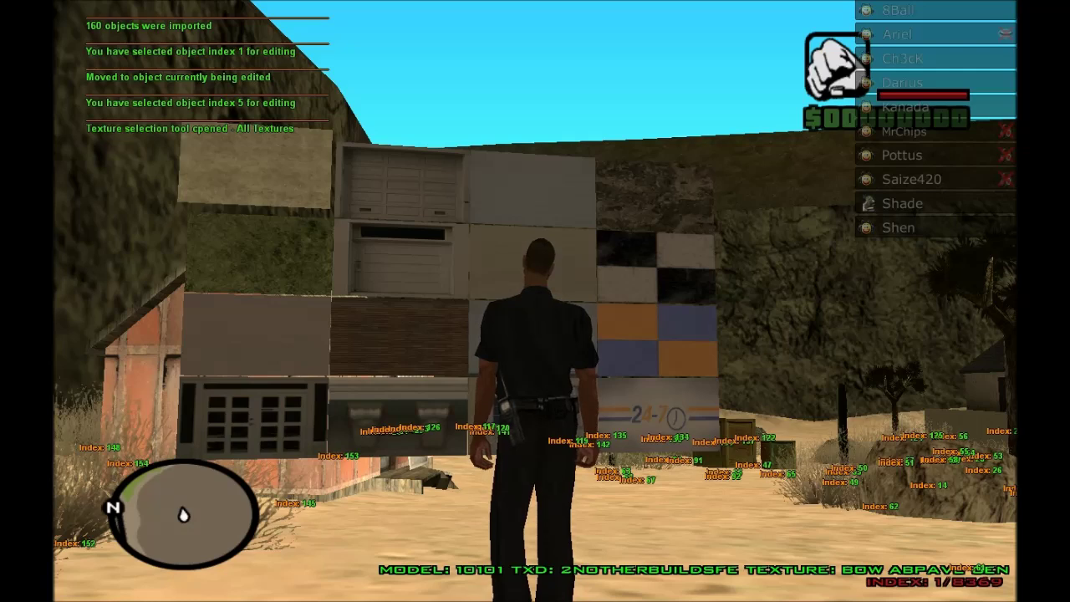
# Browse backward through the texture pages to the one starting at index 8081, and highlight the gravel ground texture at index 8082
pyautogui.press('KP_4')
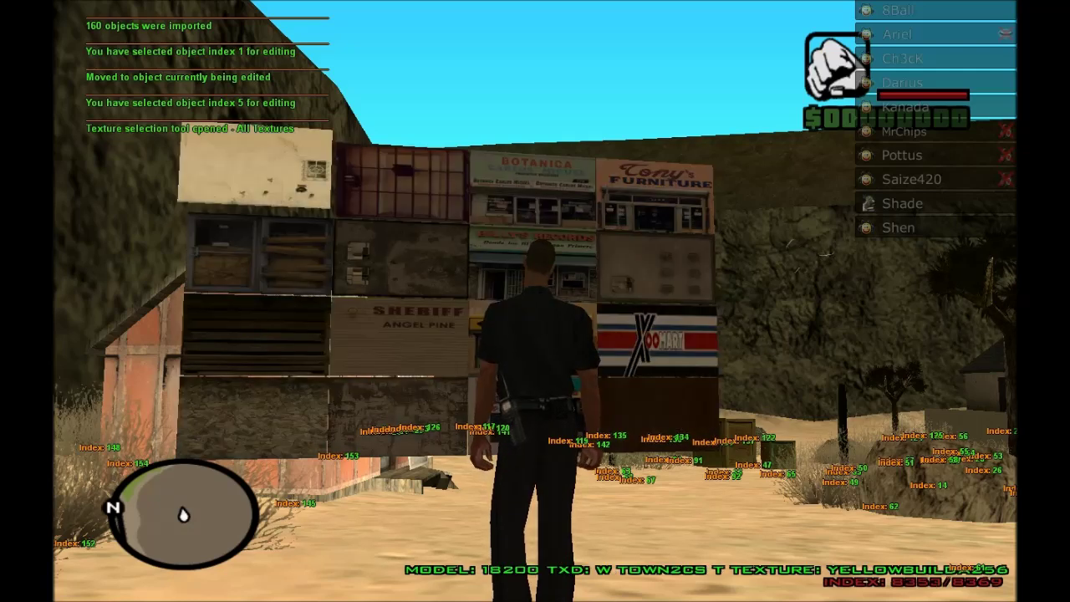
pyautogui.press('Left')
pyautogui.press('Left')
pyautogui.press('Left')
pyautogui.press('Left')
pyautogui.press('Left')
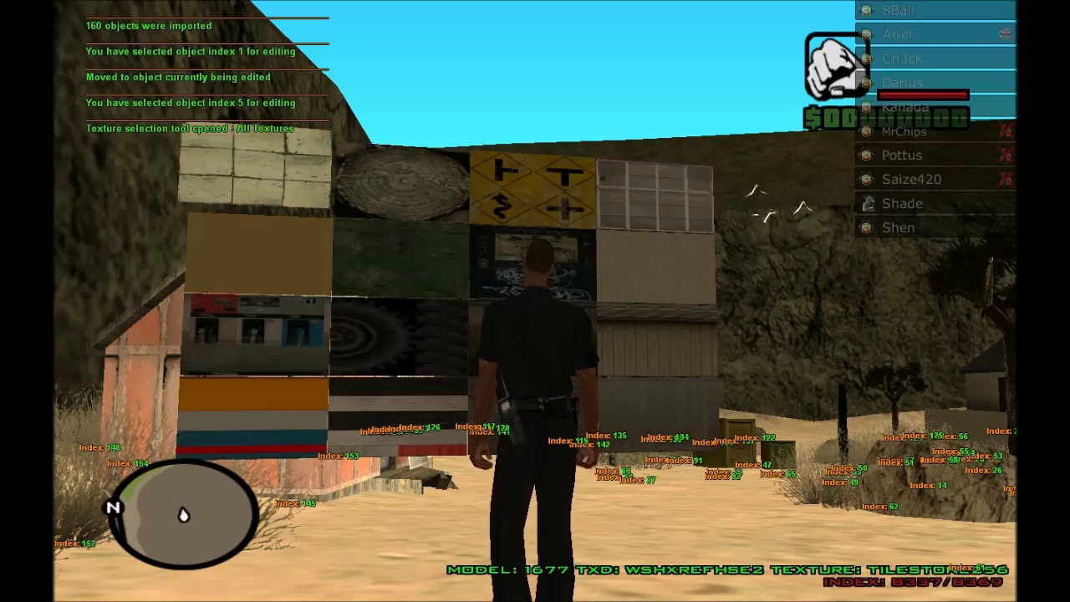
pyautogui.press('Left')
pyautogui.press('Left')
pyautogui.press('Left')
pyautogui.press('Left')
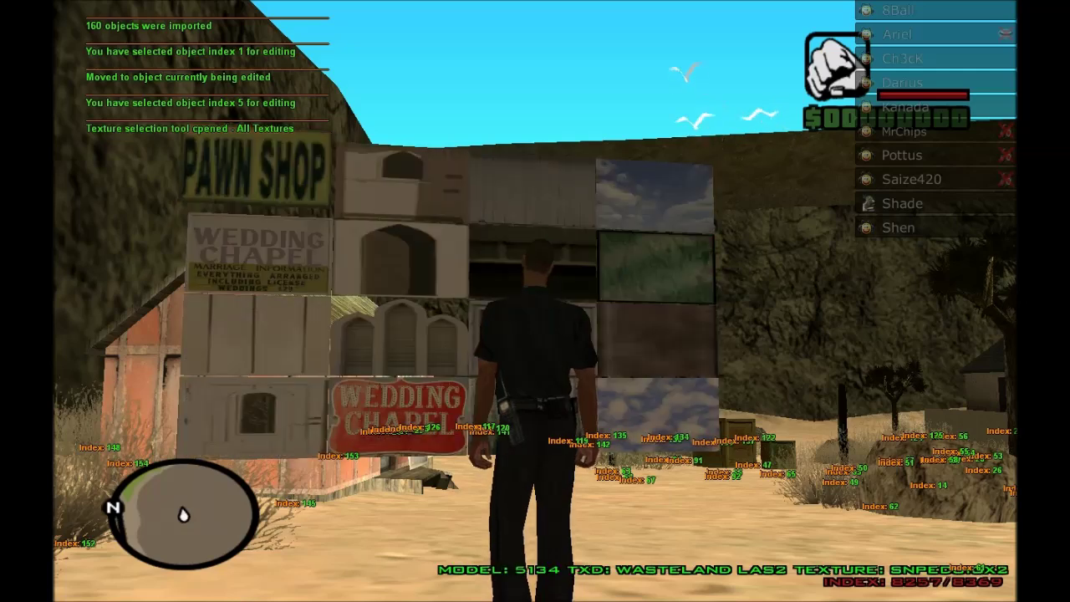
pyautogui.press('Left')
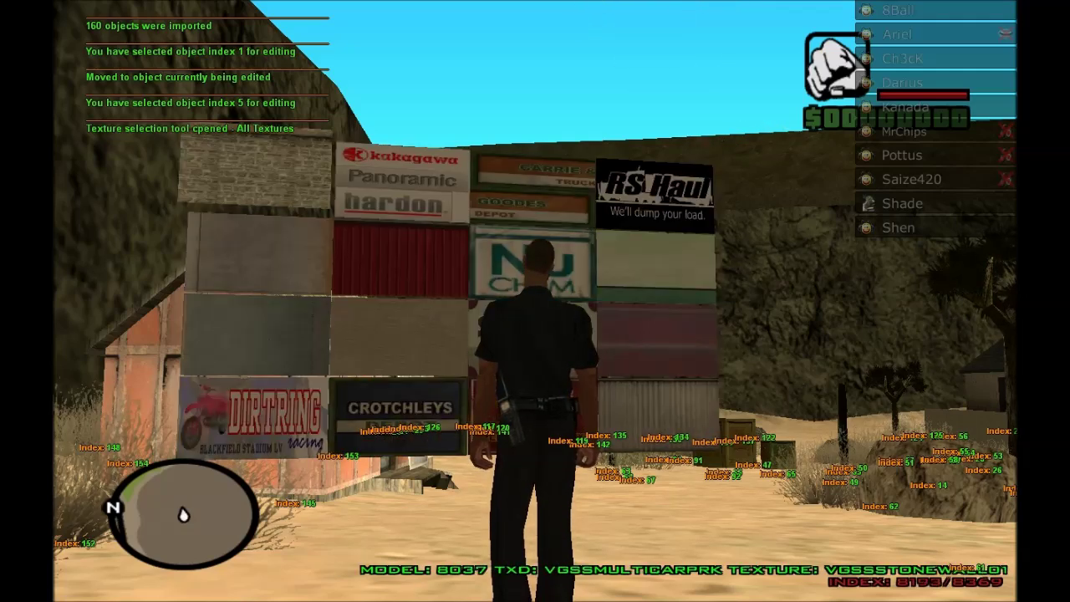
pyautogui.press('Right')
pyautogui.press('Right')
pyautogui.press('Left')
pyautogui.press('Left')
pyautogui.press('Left')
pyautogui.press('Left')
pyautogui.press('Right')
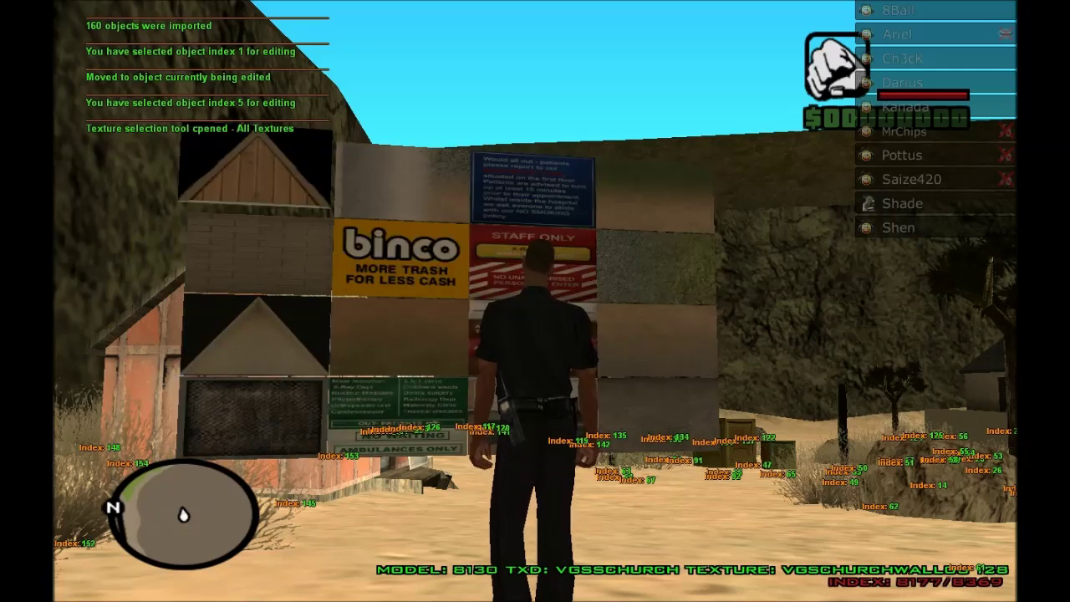
pyautogui.press('Left')
pyautogui.press('Left')
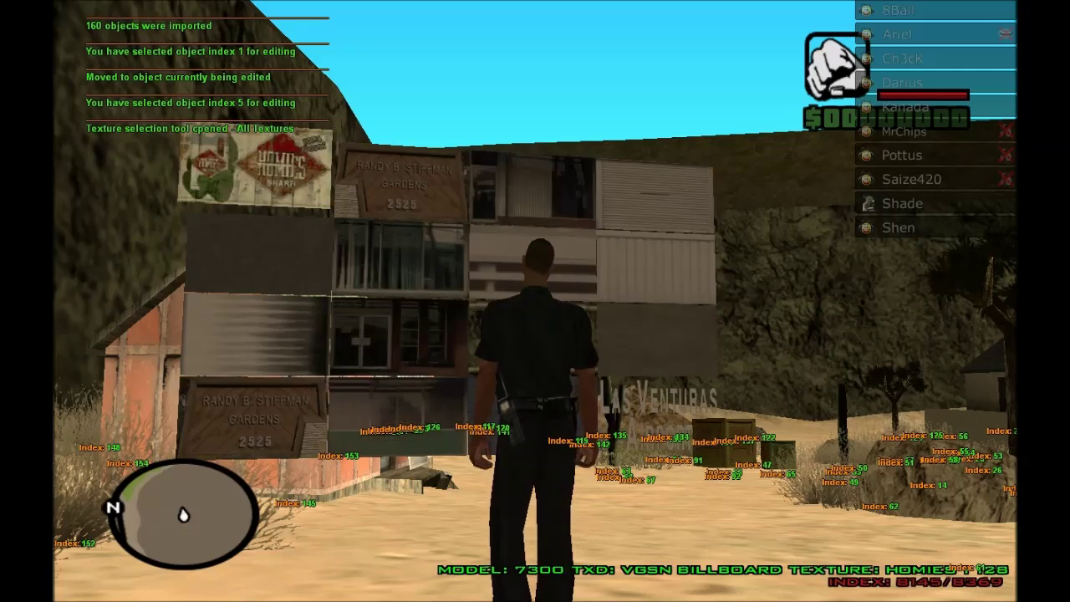
pyautogui.press('Left')
pyautogui.press('Left')
pyautogui.press('Left')
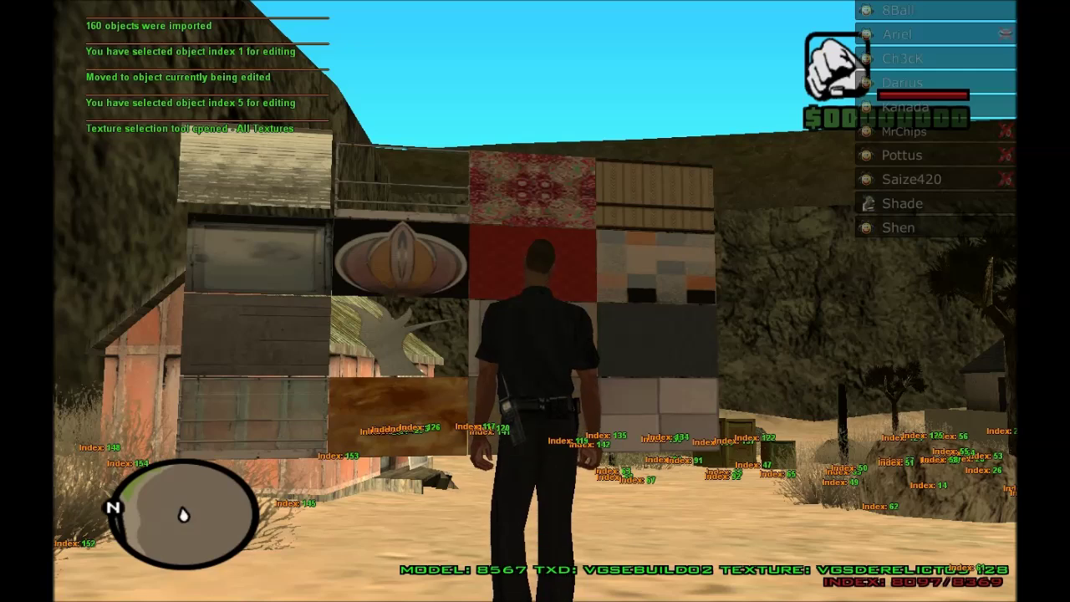
pyautogui.press('Left')
pyautogui.press('Left')
pyautogui.press('Right')
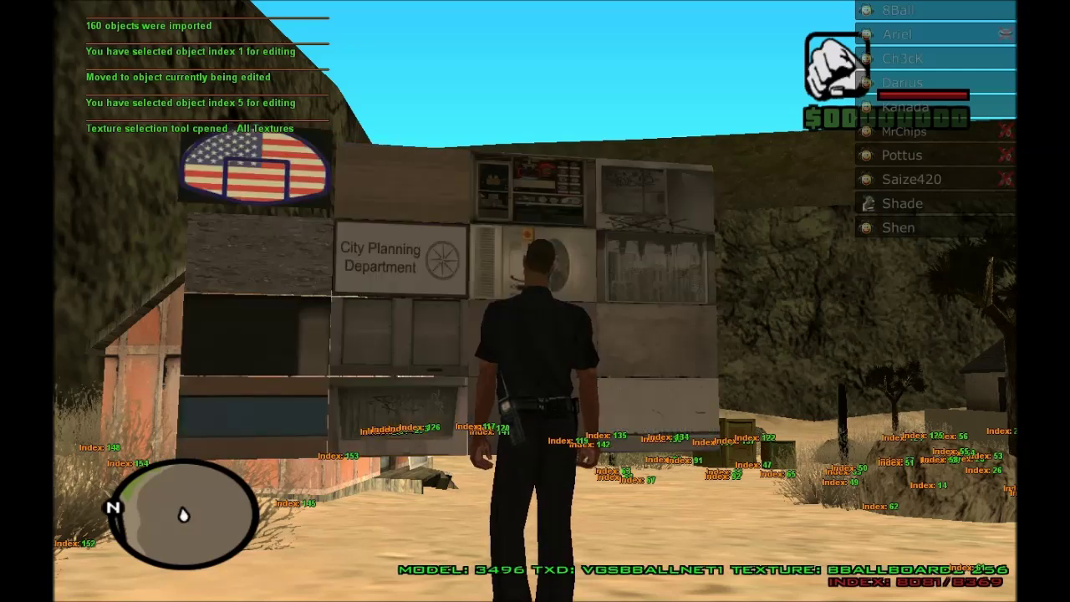
pyautogui.press('Left')
pyautogui.press('Left')
pyautogui.press('Right')
pyautogui.press('Right')
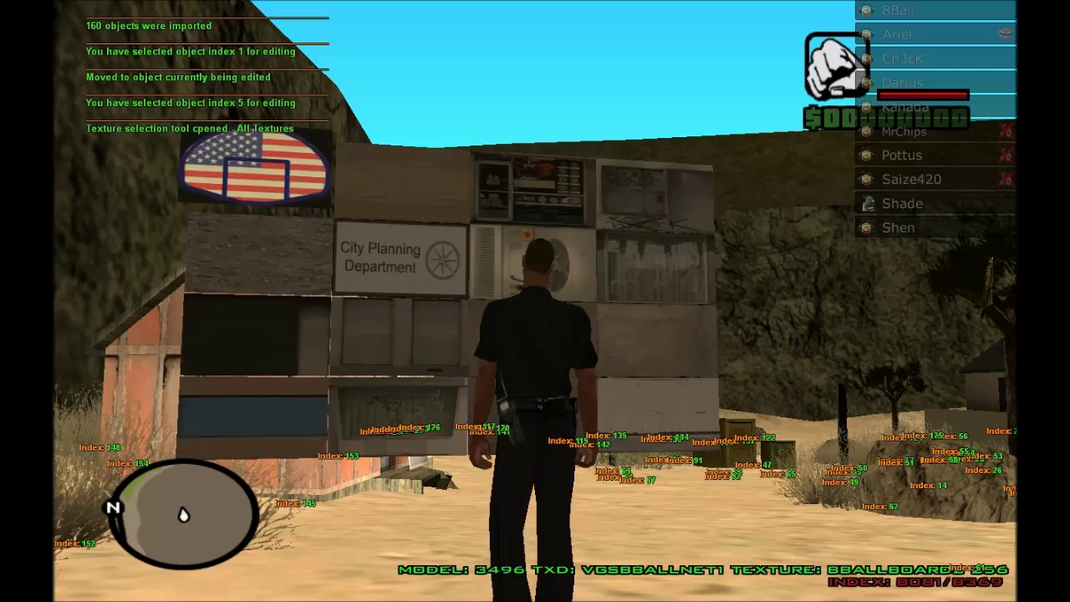
pyautogui.press('Right')
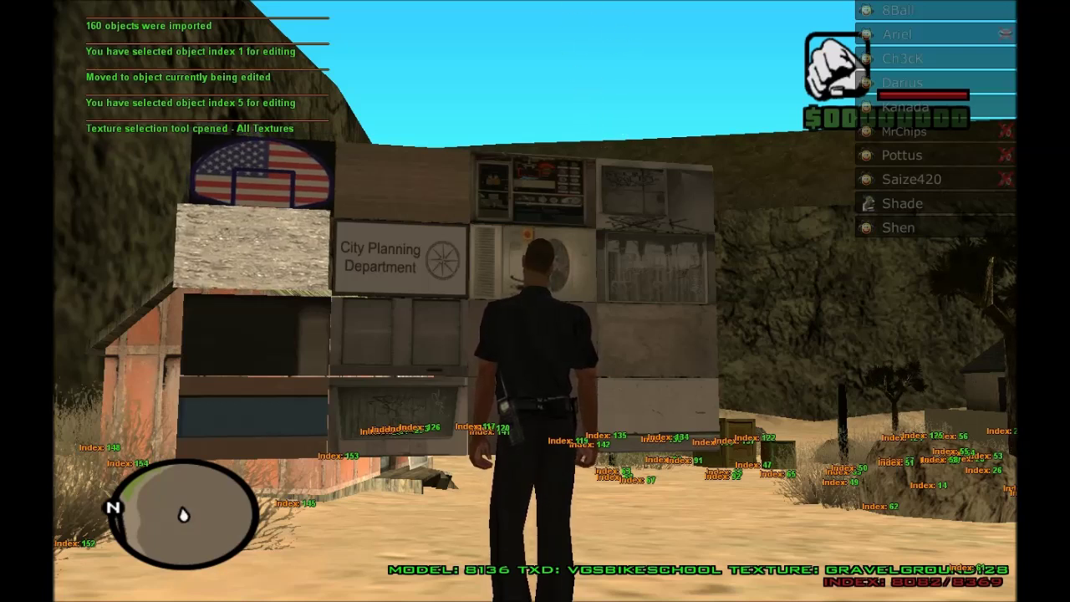
# Walk clear of the texture board and apply texture 8082 to material slot 0 on all objects like the selected rock wall
pyautogui.press('a')
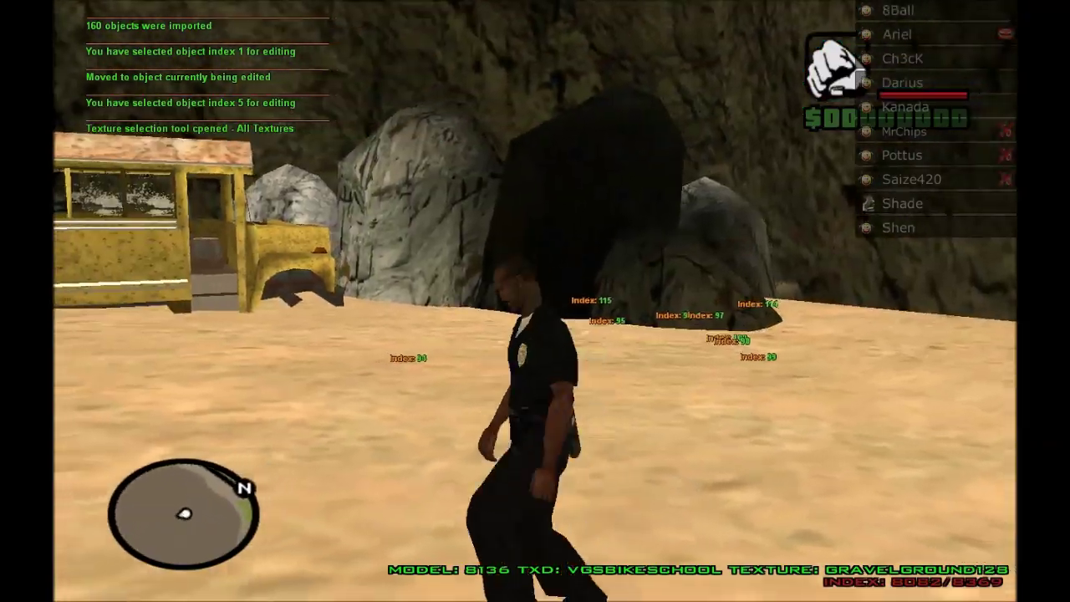
pyautogui.press('w')
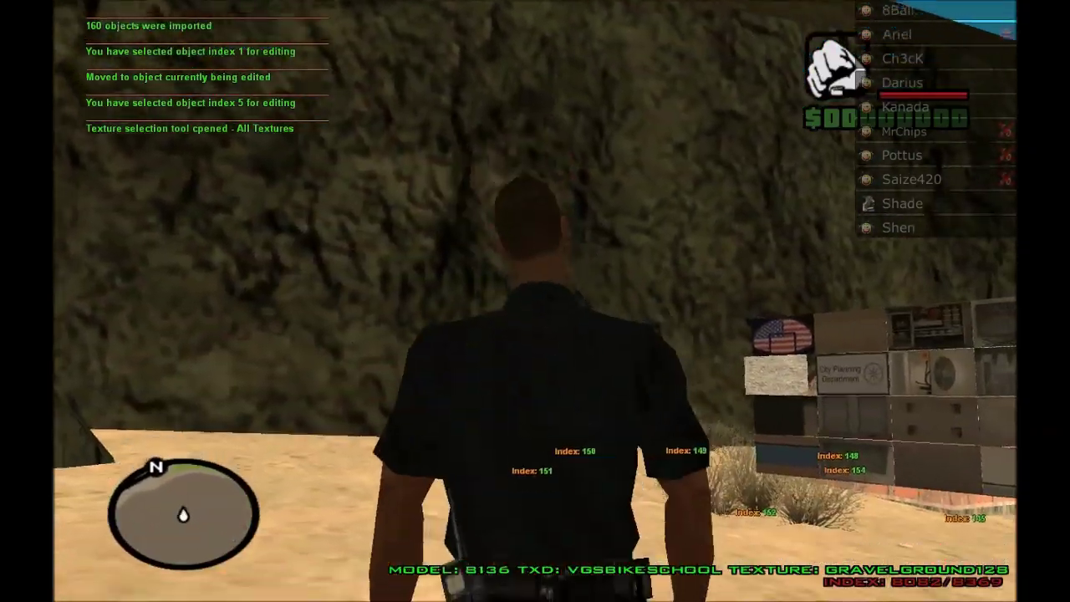
pyautogui.press('a')
pyautogui.press('w')
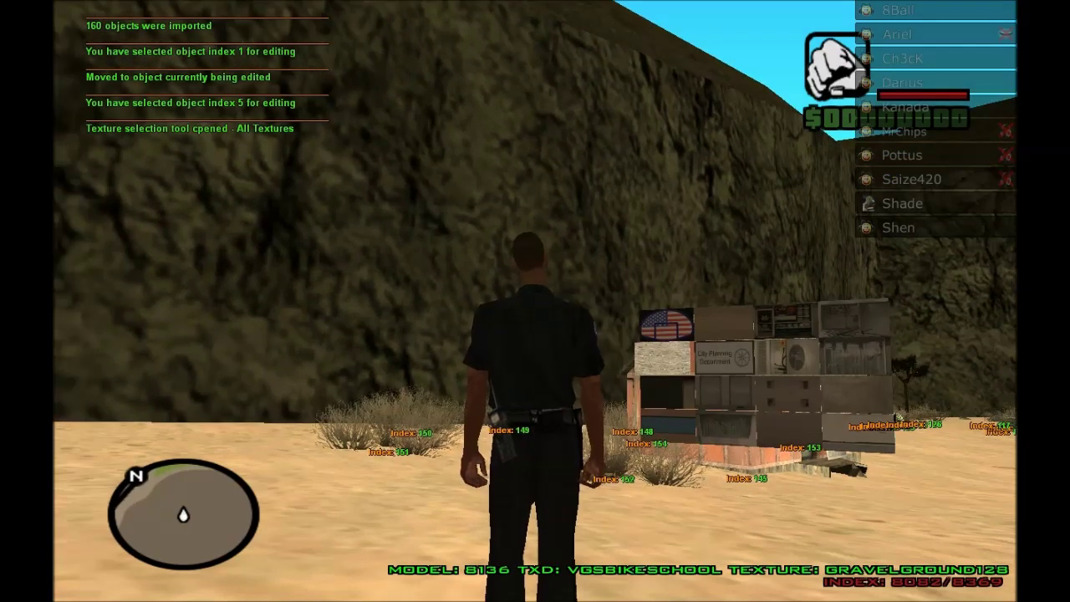
pyautogui.write('t/mt')
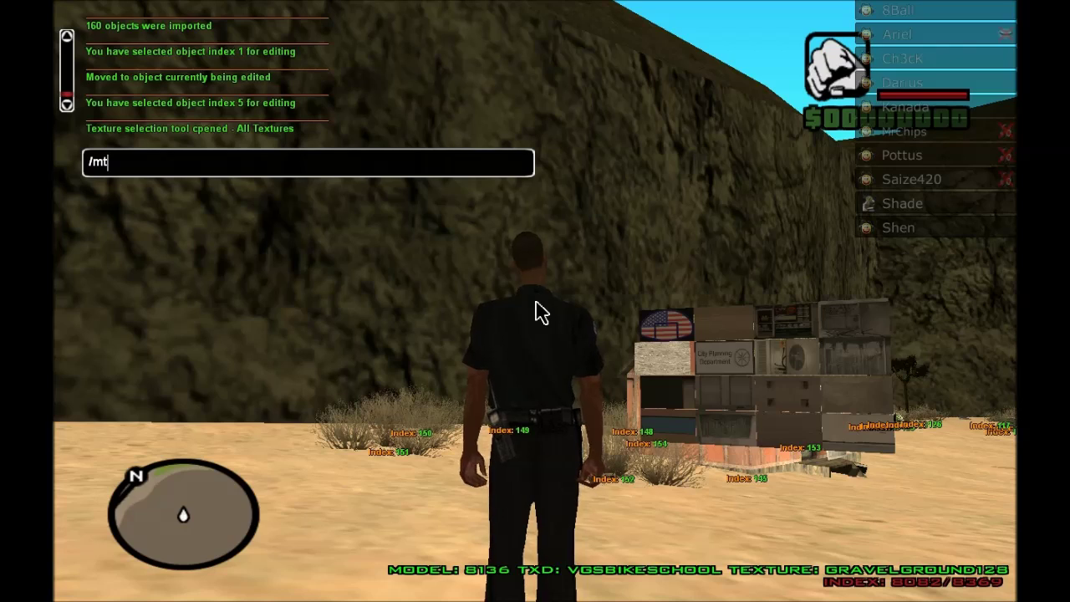
pyautogui.write('setall 0')
pyautogui.write('8082')
pyautogui.press('Return')
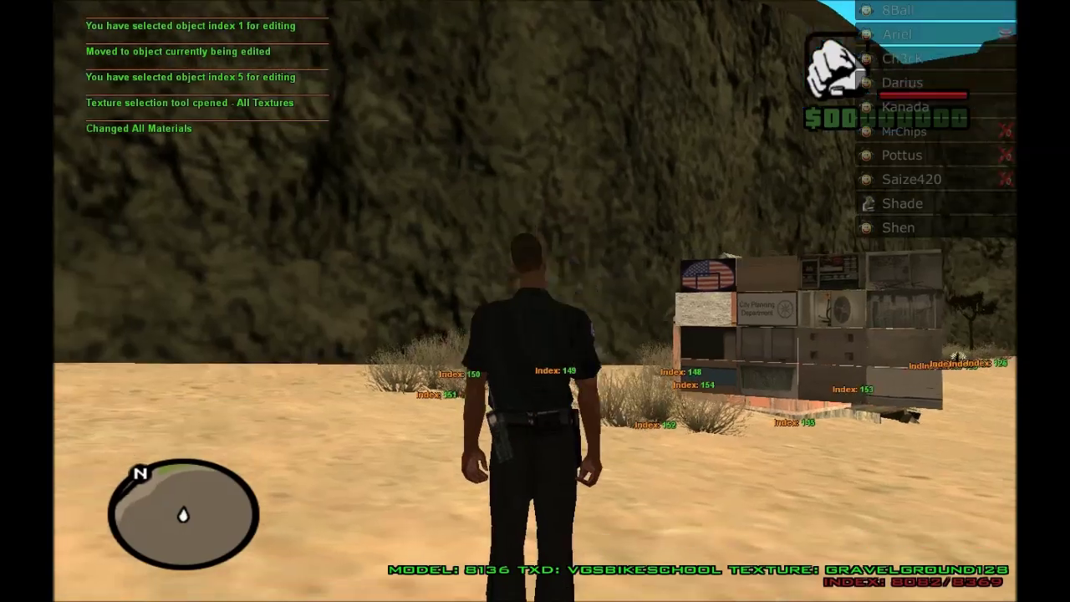
# Apply texture 8082 to material slot 1 on all objects like the selected rock wall
pyautogui.press('t')
pyautogui.press('Up')
pyautogui.press('Left')
pyautogui.press('Left')
pyautogui.press('Left')
pyautogui.press('Left')
pyautogui.press('Left')
pyautogui.press('Left')
pyautogui.press('Delete')
pyautogui.write('1')
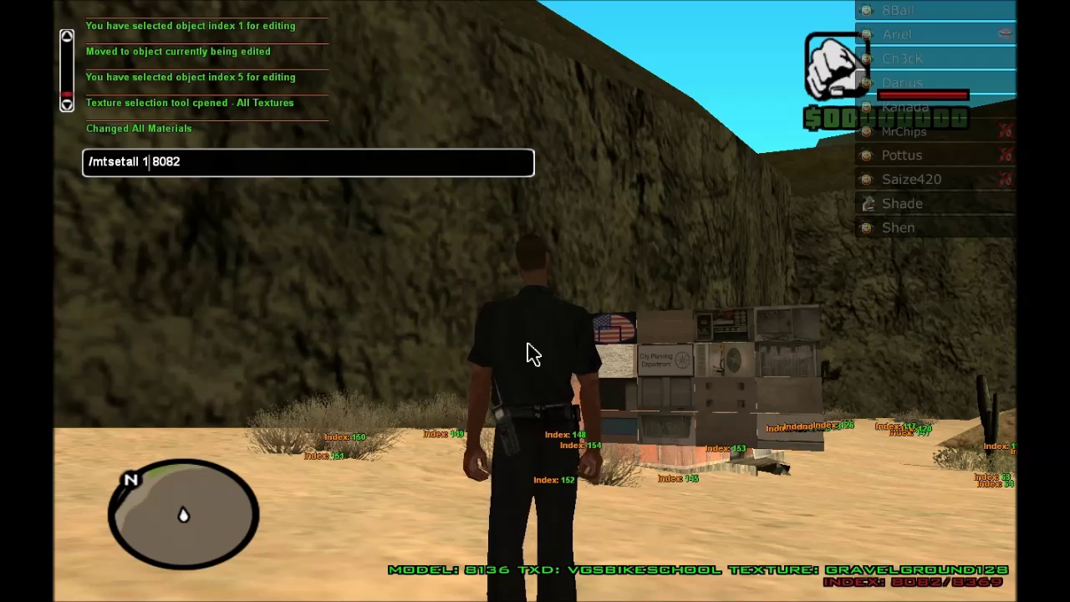
pyautogui.press('Return')
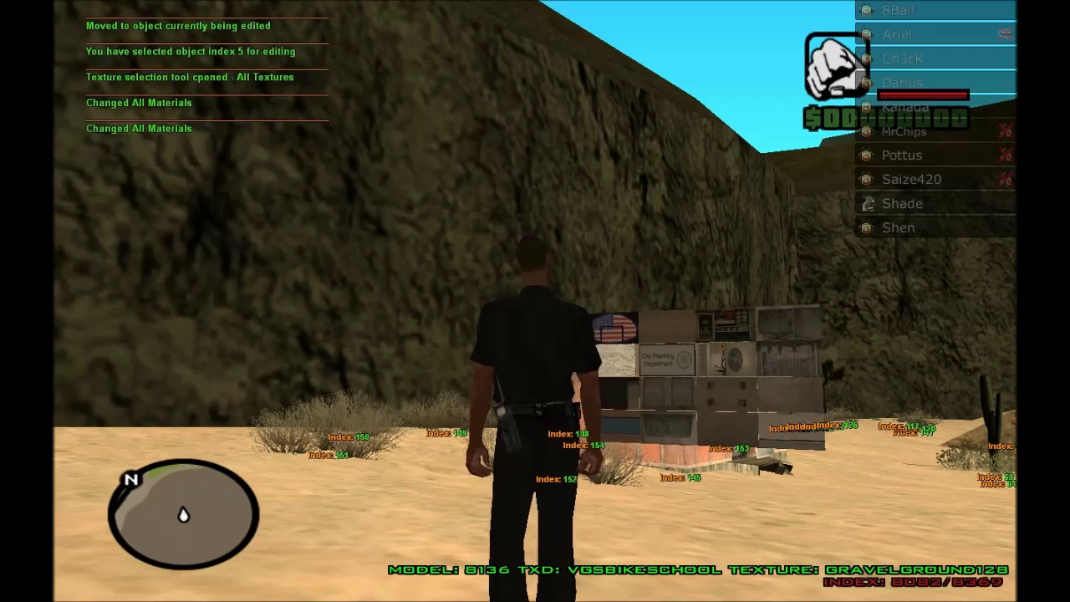
# Apply texture 8082 to material slot 2 on all objects like the selected rock wall
pyautogui.press('t')
pyautogui.press('Up')
pyautogui.press('Left')
pyautogui.press('Left')
pyautogui.press('Left')
pyautogui.press('Left')
pyautogui.press('Left')
pyautogui.press('Left')
pyautogui.press('Right')
pyautogui.press('BackSpace')
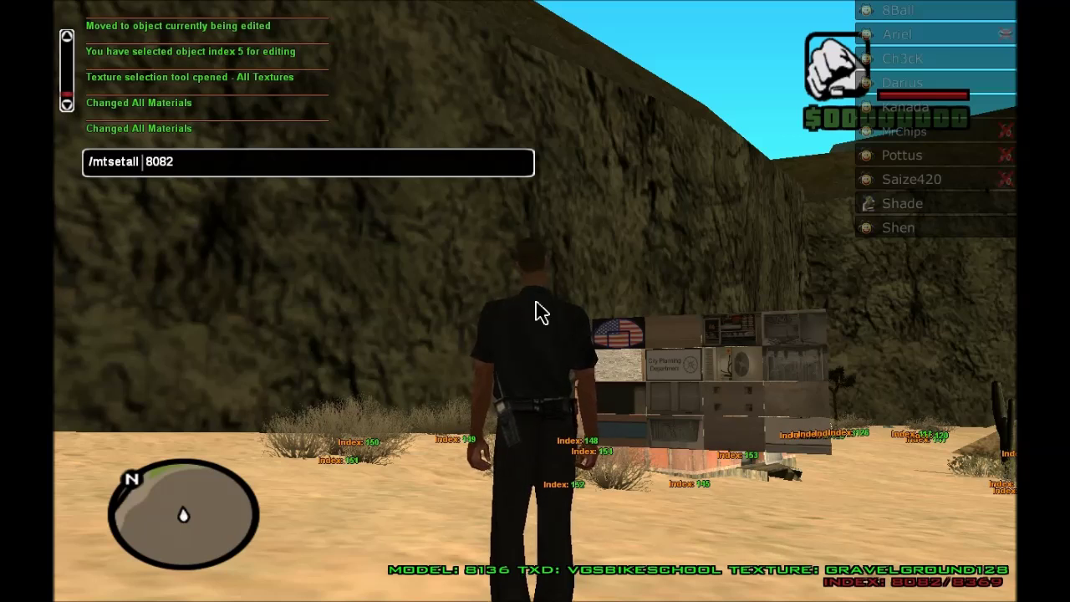
pyautogui.write('2')
pyautogui.press('Return')
# Apply texture 8082 to material slot 3 on all objects like the selected rock wall
pyautogui.press('t')
pyautogui.press('Up')
pyautogui.press('Left')
pyautogui.press('Left')
pyautogui.press('Left')
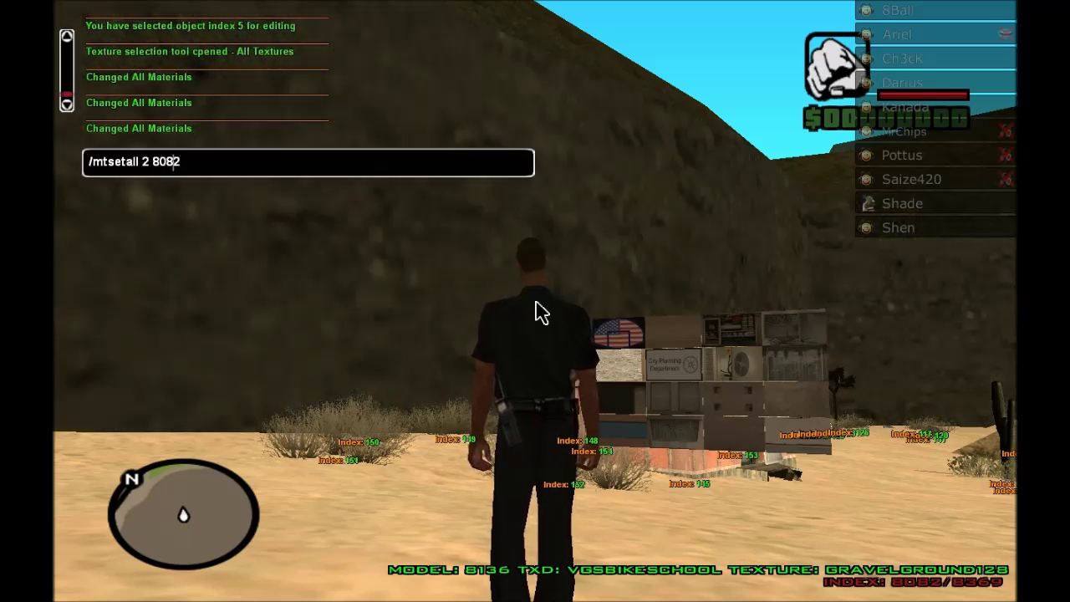
pyautogui.press('BackSpace')
pyautogui.write('3')
pyautogui.press('Return')
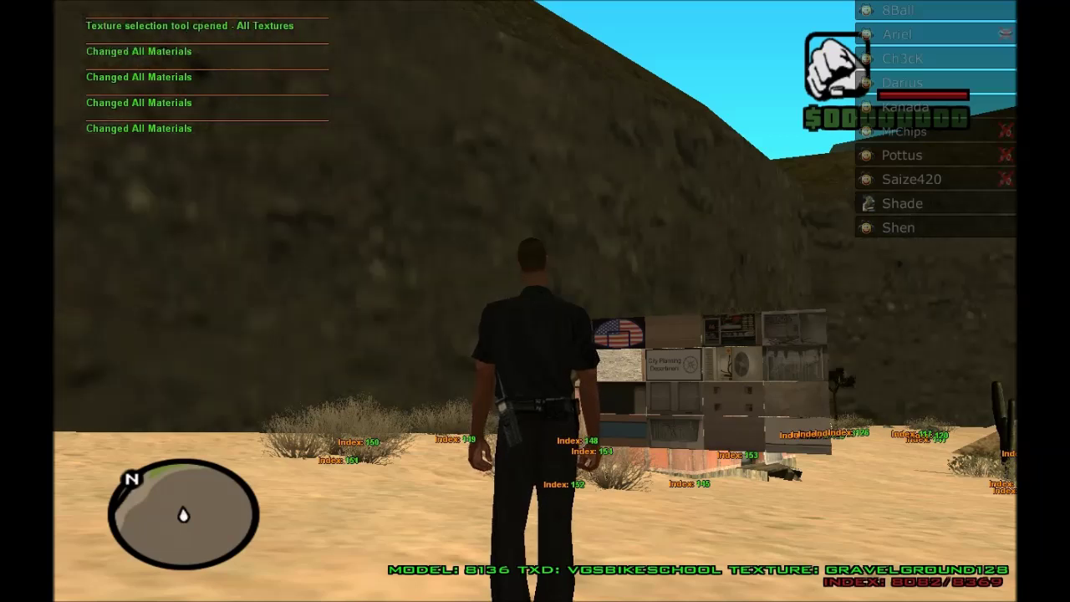
# Repeat the all-objects material change with texture 8082 for the rock walls' further material slots
pyautogui.press('t')
pyautogui.press('Up')
pyautogui.press('Left')
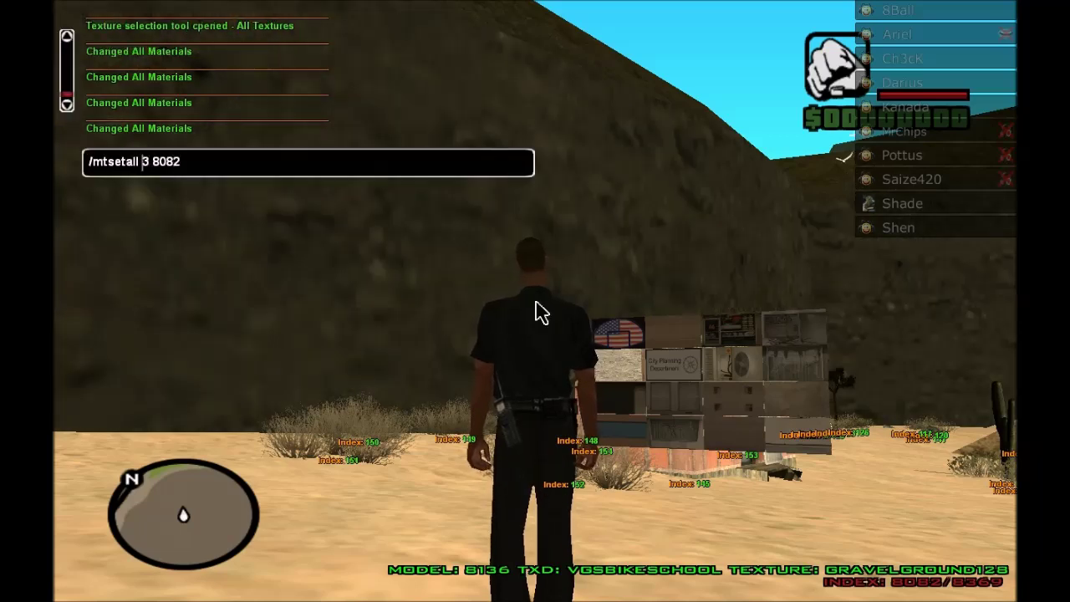
pyautogui.press('Return')
pyautogui.press('t')
pyautogui.press('Up')
pyautogui.press('Left')
pyautogui.press('Left')
pyautogui.press('Left')
pyautogui.press('Left')
pyautogui.press('BackSpace')
pyautogui.press('BackSpace')
pyautogui.press('Return')
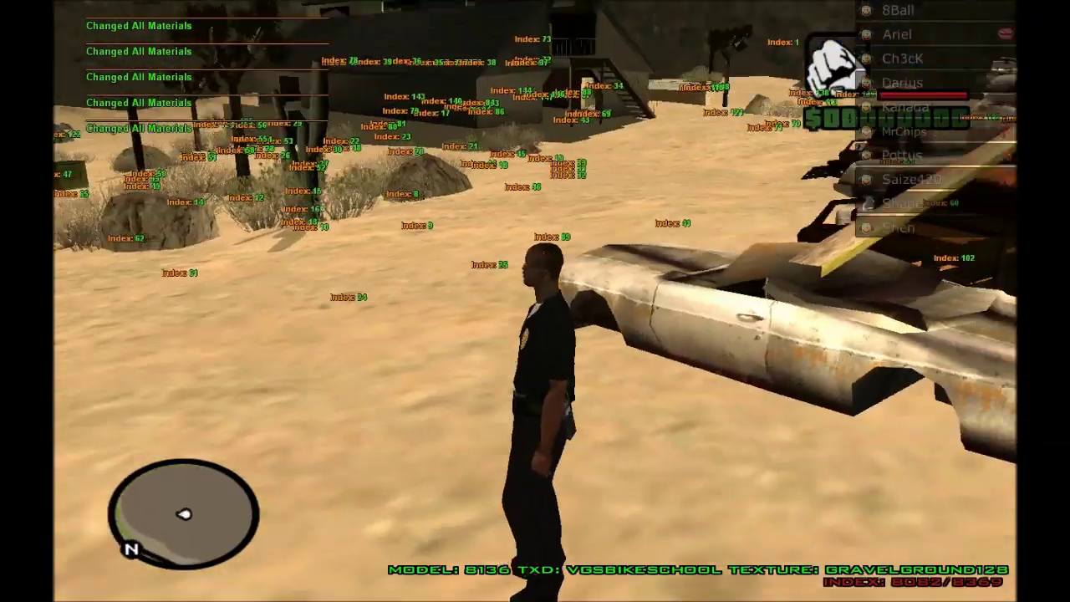
# Examine the retextured rock walls around the desert map on foot, ending beside the small red shed
pyautogui.press('w')
pyautogui.press('w')
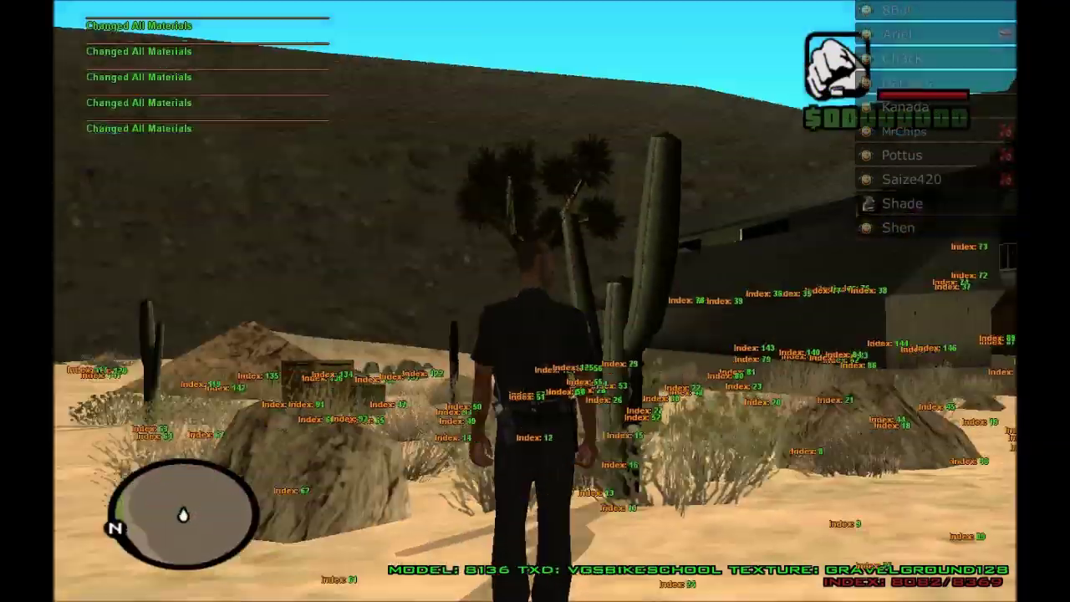
pyautogui.press('w')
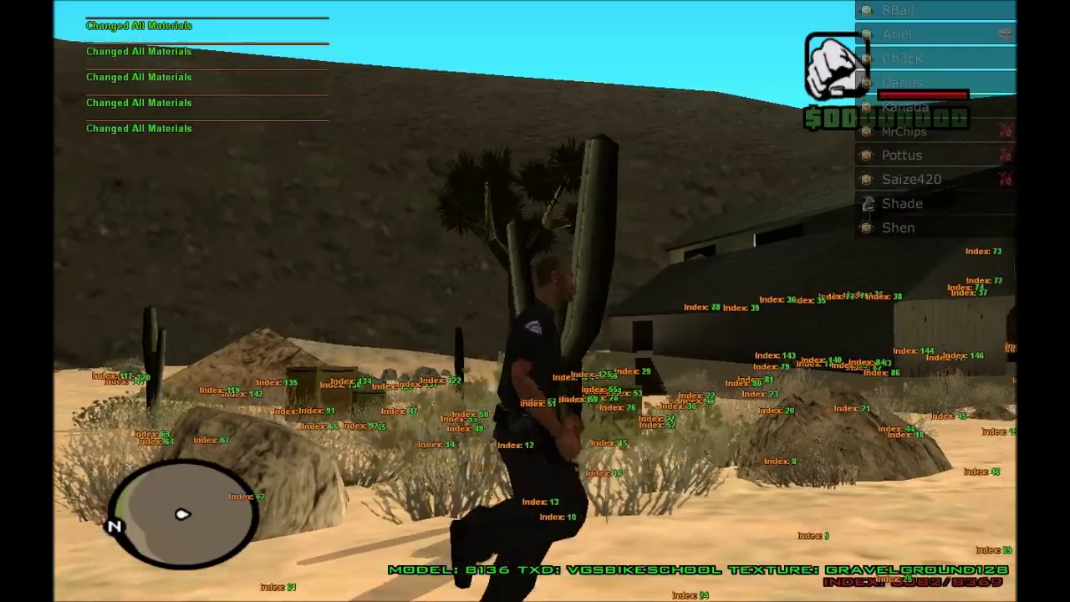
pyautogui.press('w')
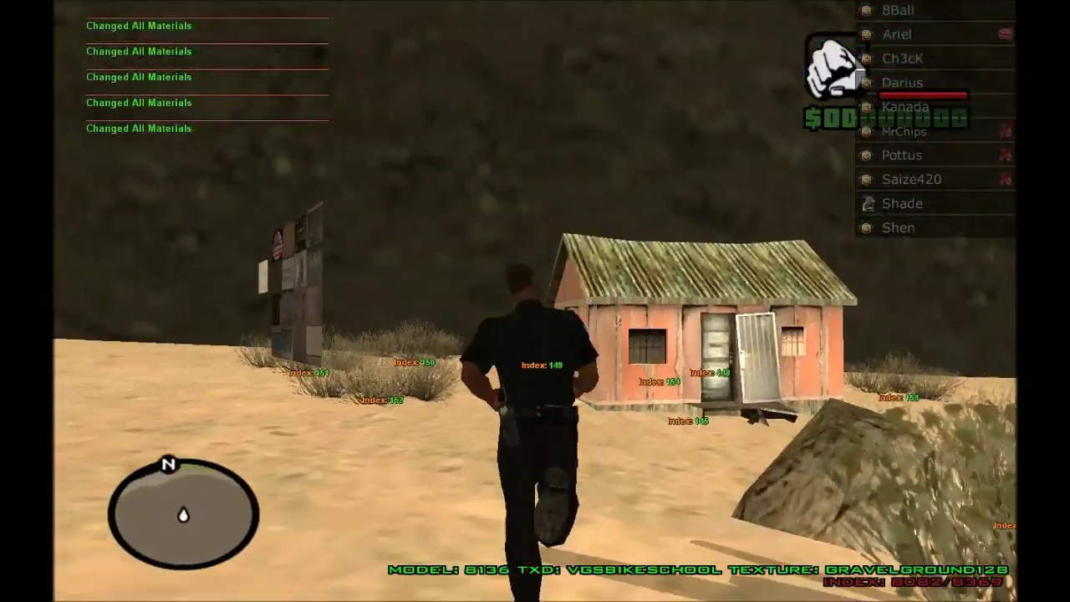
pyautogui.press('a')
pyautogui.press('a')
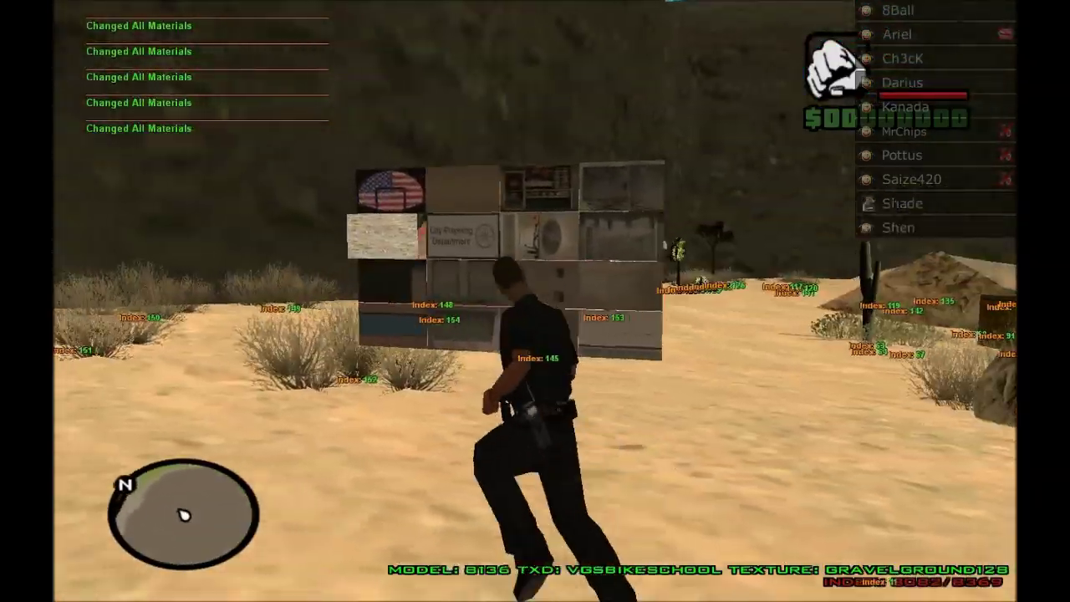
pyautogui.press('w')
pyautogui.press('a')
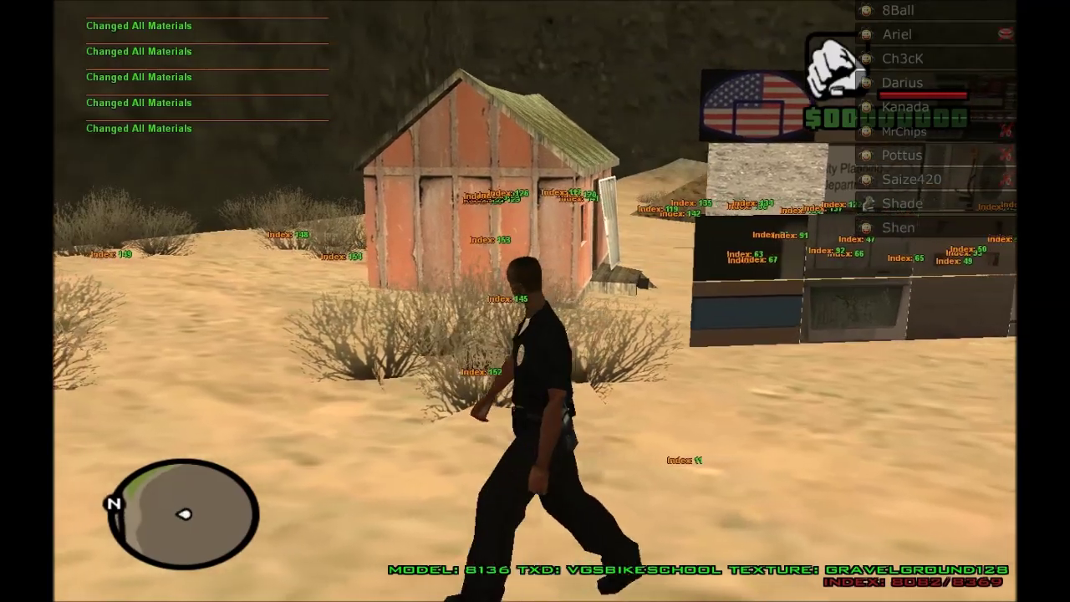
pyautogui.press('w')
# Select the small red shed, object index 145, for editing with the /csel command
pyautogui.press('t')
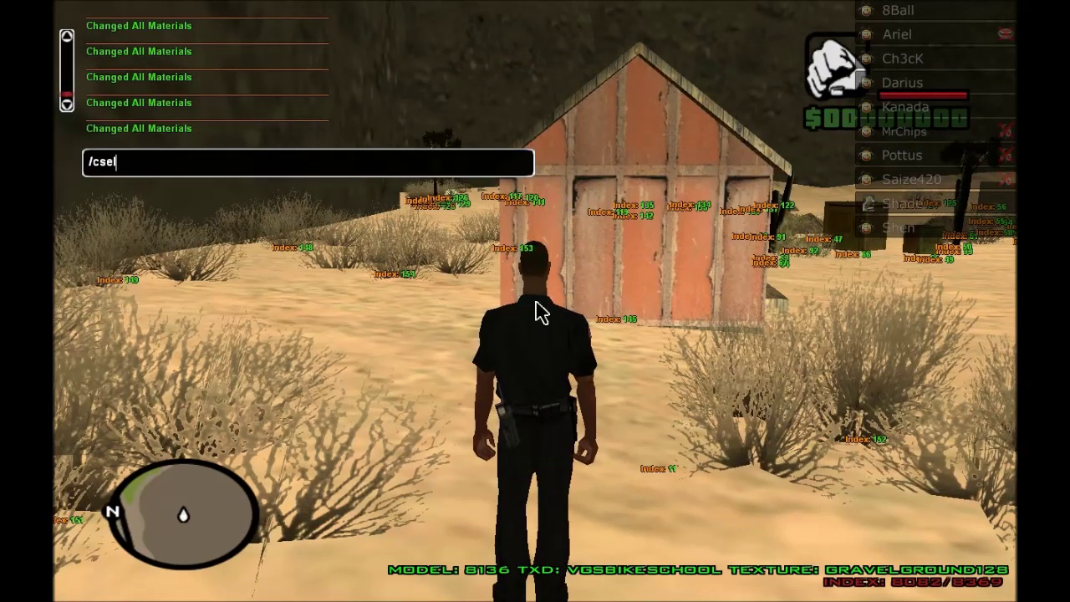
pyautogui.press('Return')
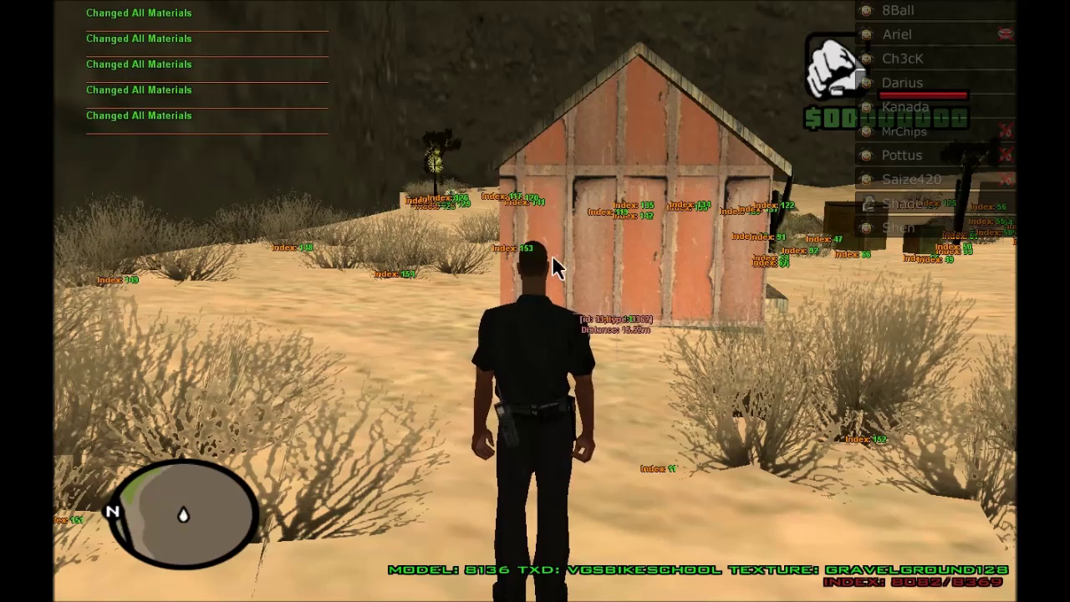
pyautogui.click(638, 222)
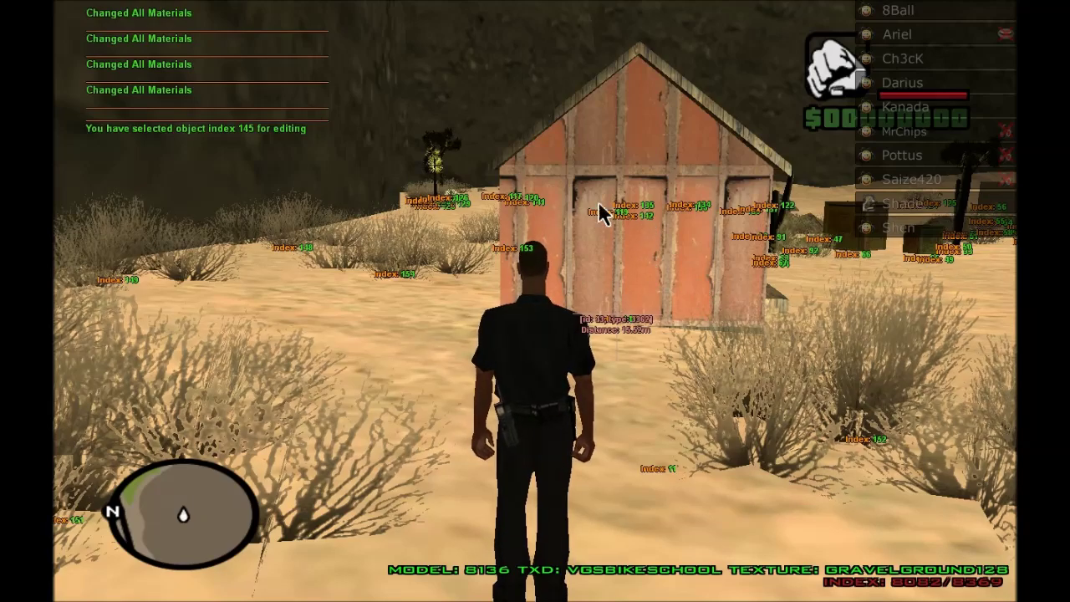
pyautogui.press('Escape')
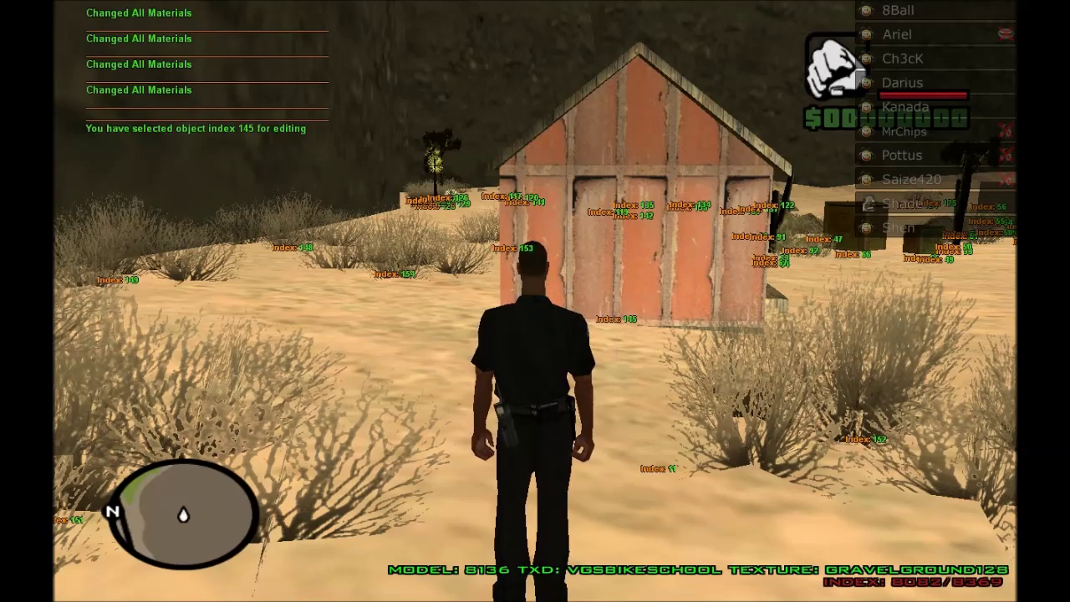
# Highlight the light BUILDNG01 64 siding texture at index 8085 on the texture board beside the shed
pyautogui.press('d')
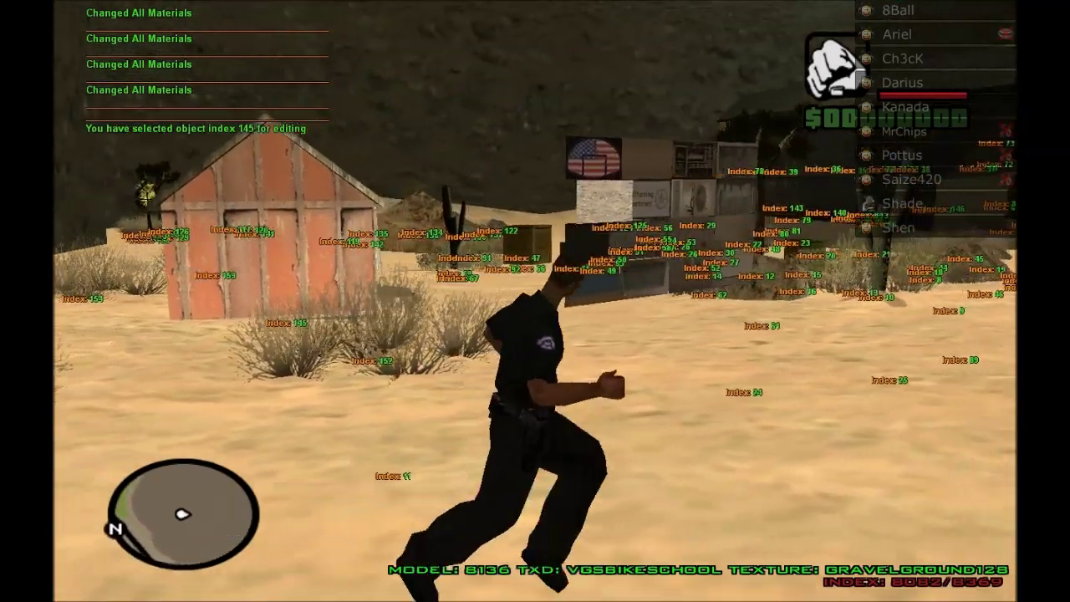
pyautogui.press('w')
pyautogui.press('d')
pyautogui.press('w')
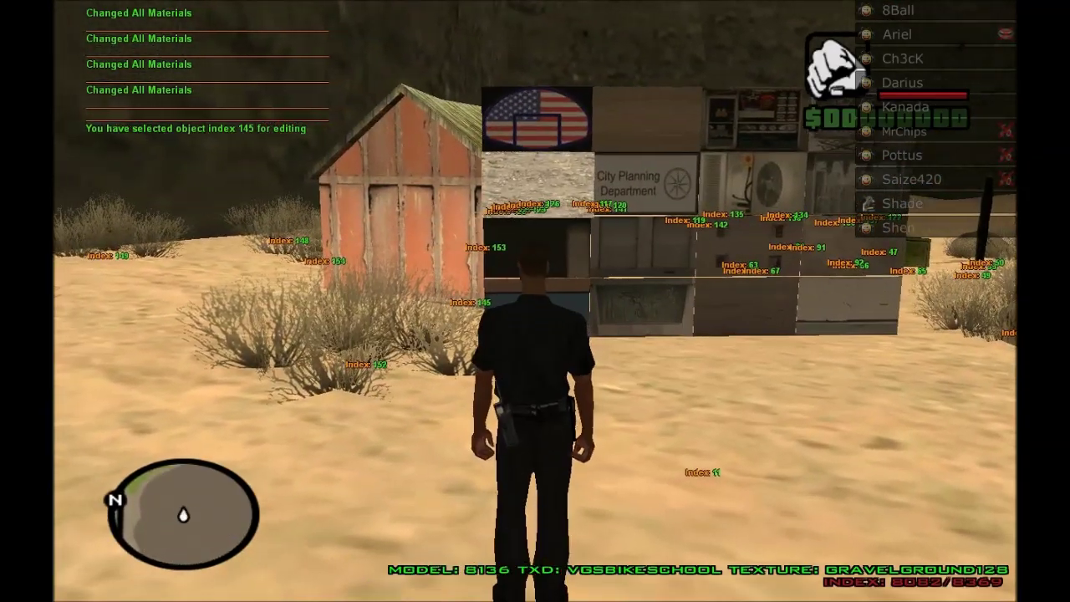
pyautogui.press('h')
pyautogui.press('h')
pyautogui.press('h')
pyautogui.press('h')
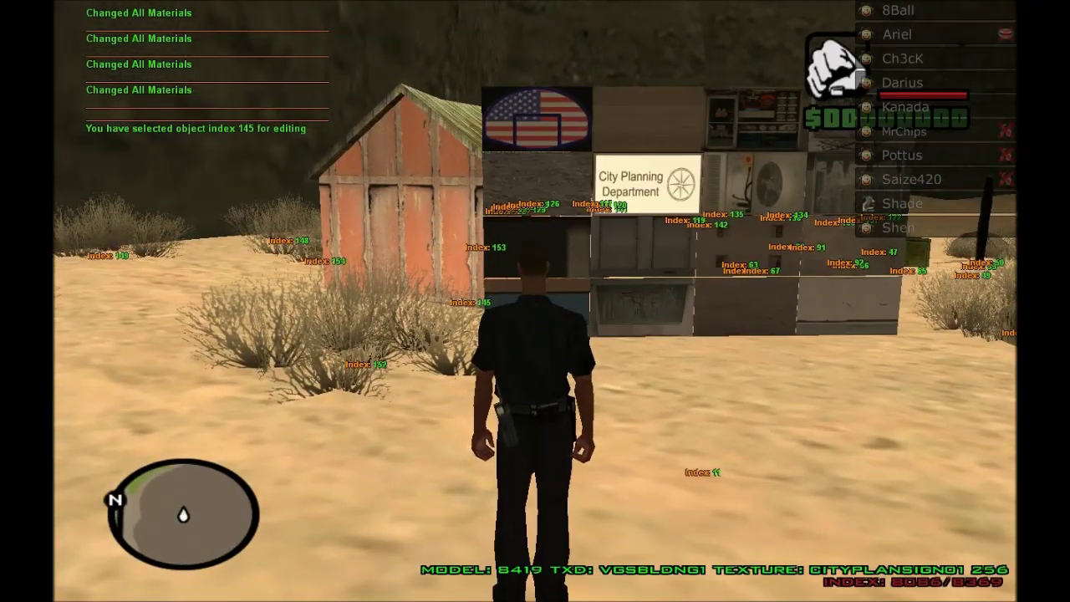
pyautogui.press('Left')
# Apply texture 8085 to material slot 0 of the shed and inspect its walls from the front
pyautogui.press('t')
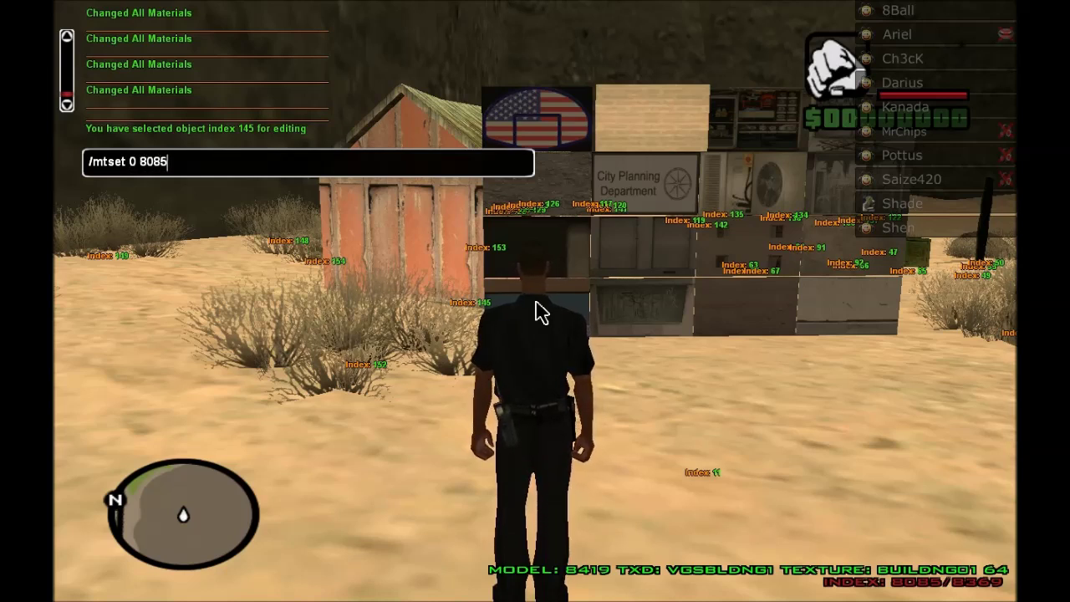
pyautogui.write('/mtset 0 8085')
pyautogui.press('Return')
pyautogui.press('a')
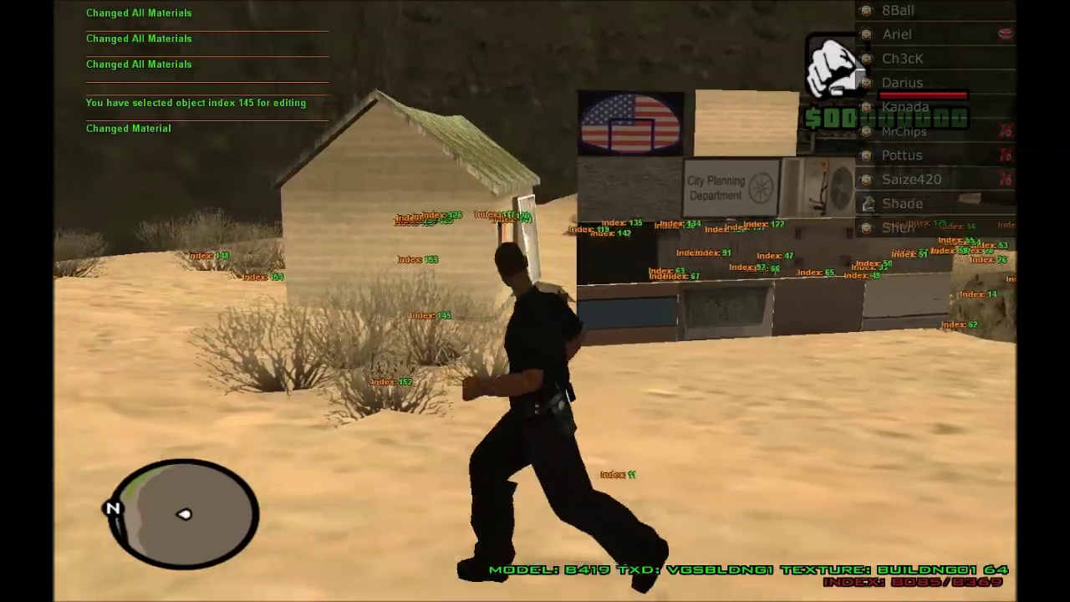
pyautogui.press('w')
pyautogui.press('d')
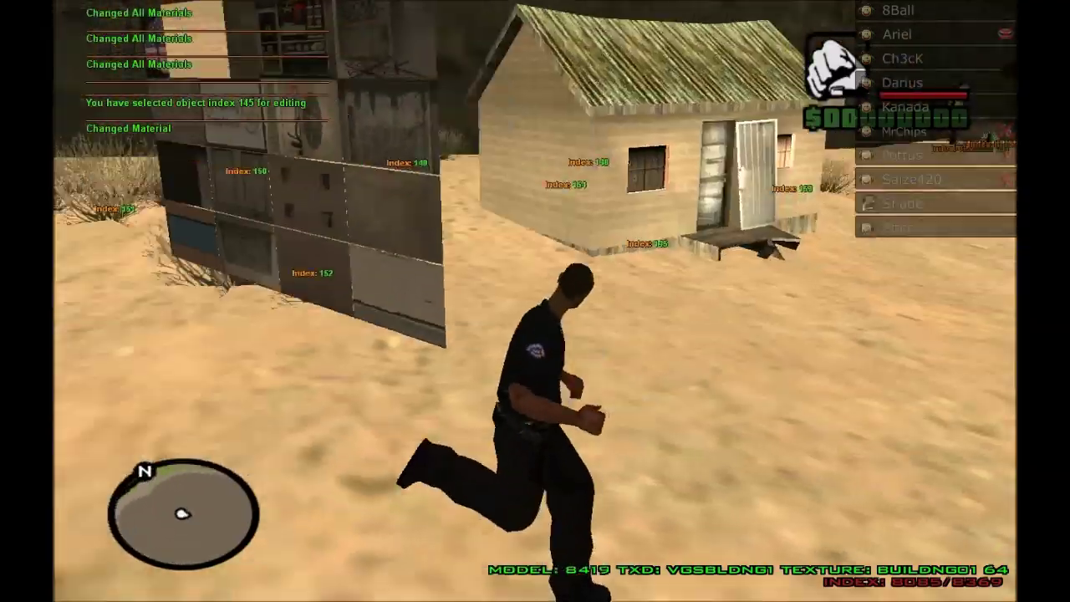
pyautogui.press('a')
pyautogui.press('s')
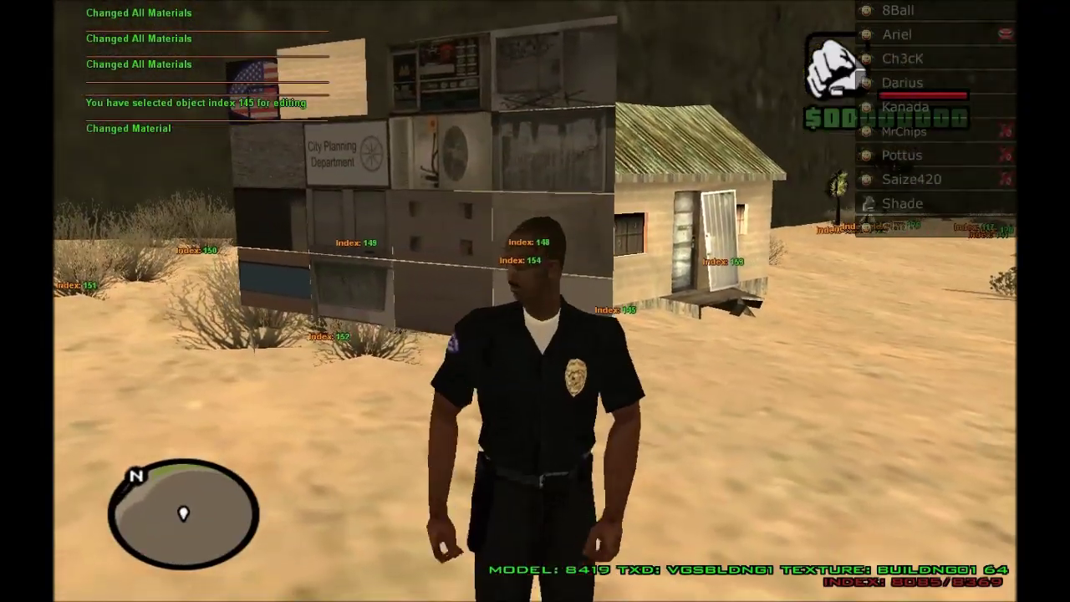
pyautogui.press('w')
# Browse backward through the texture pages to the one starting at index 8021, and highlight the pink brick texture at index 8027
pyautogui.press('KP_4')
pyautogui.press('KP_4')
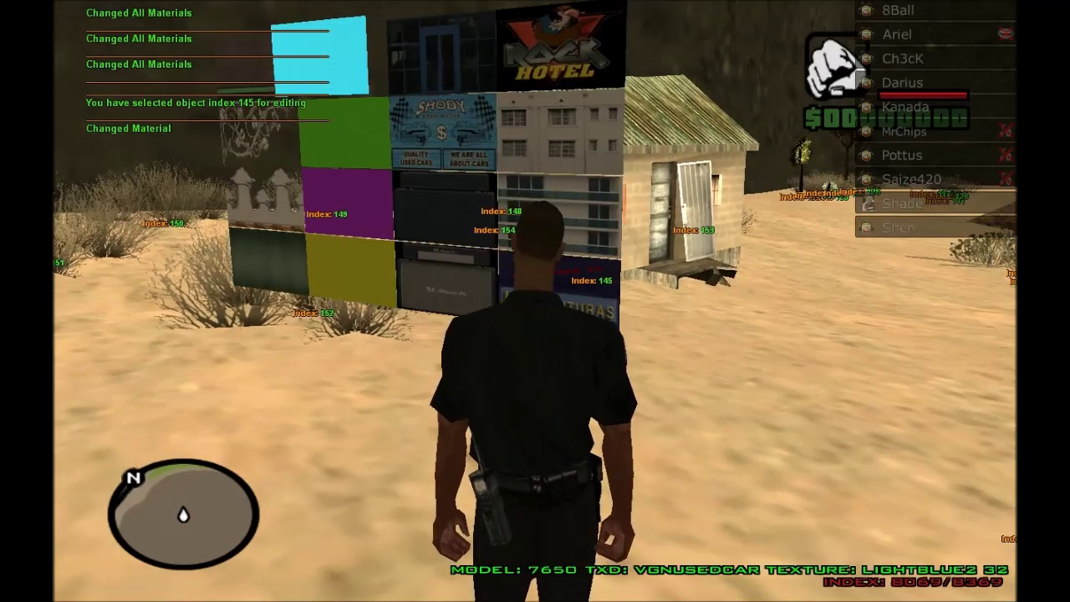
pyautogui.press('Left')
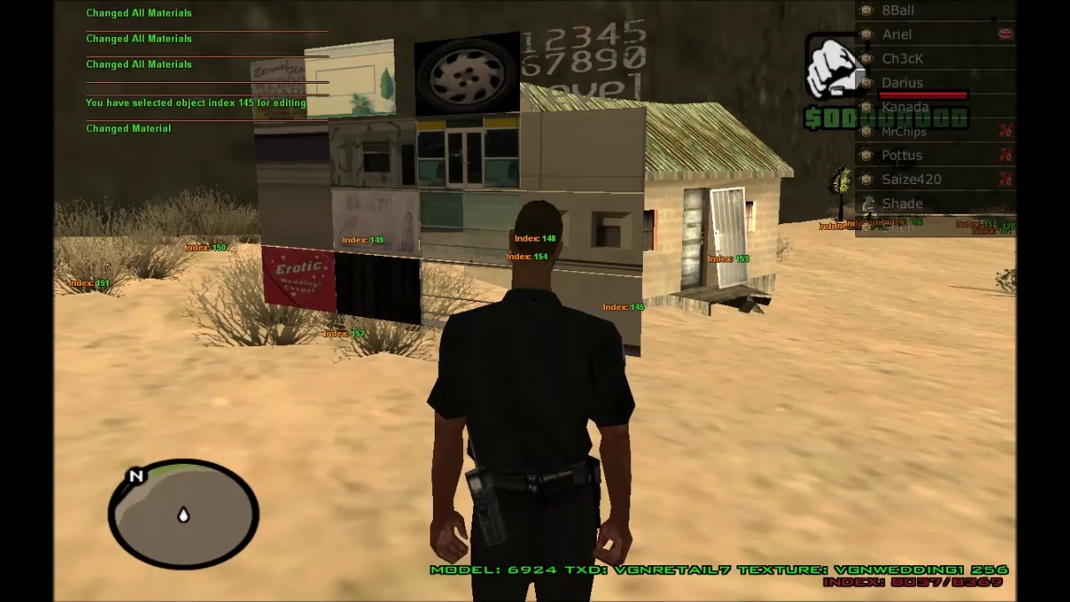
pyautogui.press('Left')
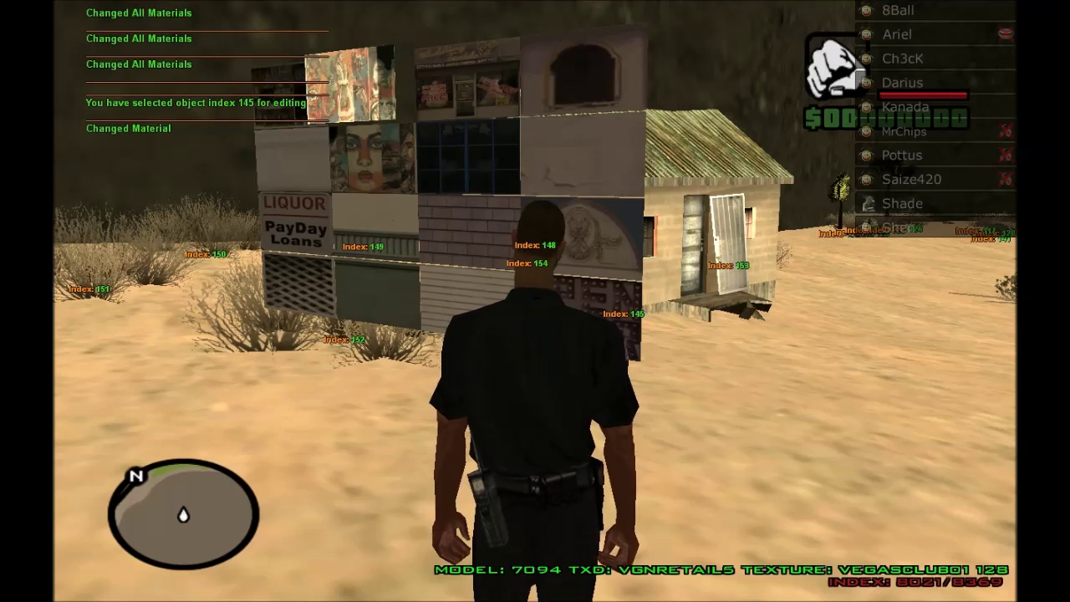
pyautogui.press('h')
pyautogui.press('h')
pyautogui.press('h')
pyautogui.press('h')
pyautogui.press('h')
pyautogui.press('h')
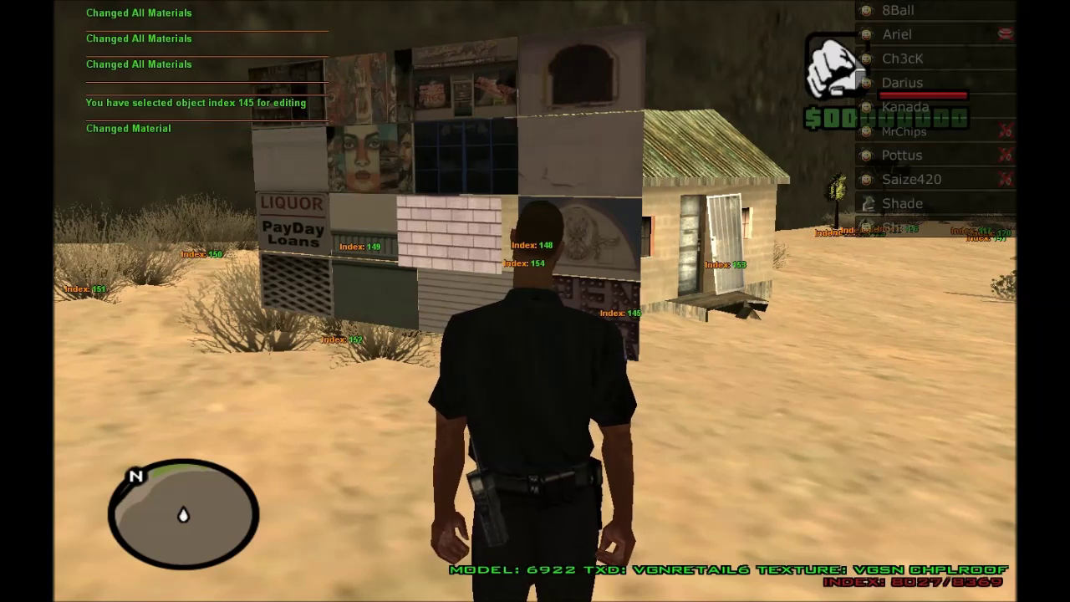
# Apply the highlighted texture 8027 to the shed's walls and view the shed from the front
pyautogui.press('t')
pyautogui.press('Up')
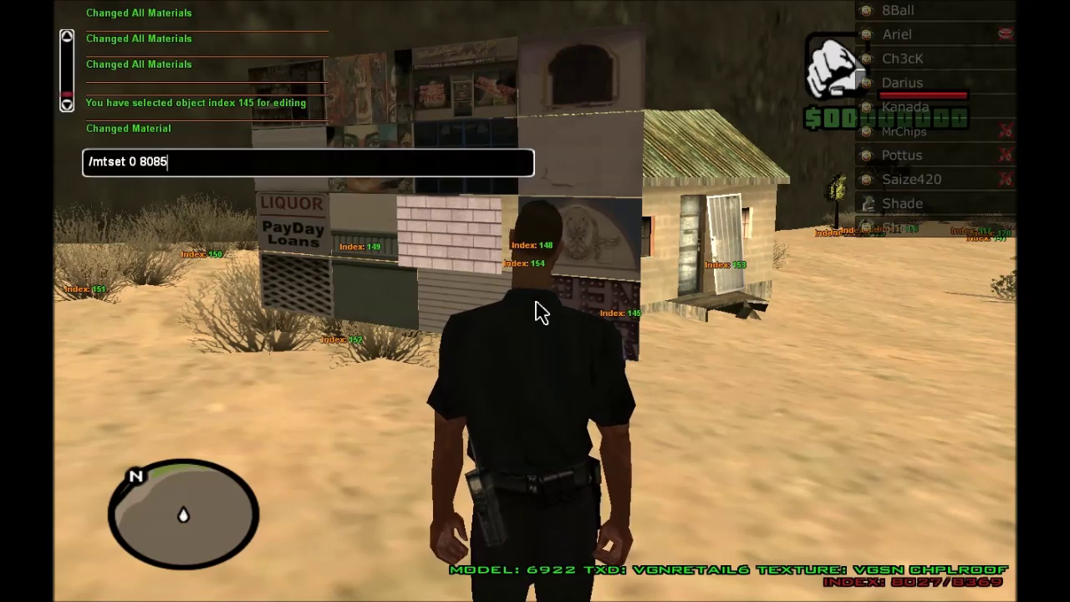
pyautogui.press('Return')
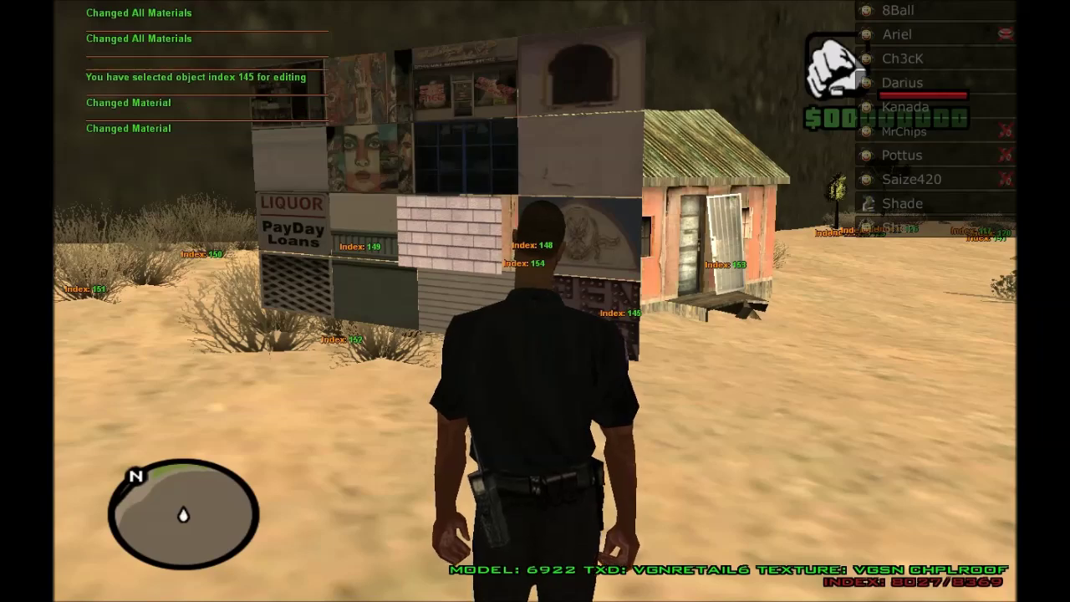
pyautogui.press('d')
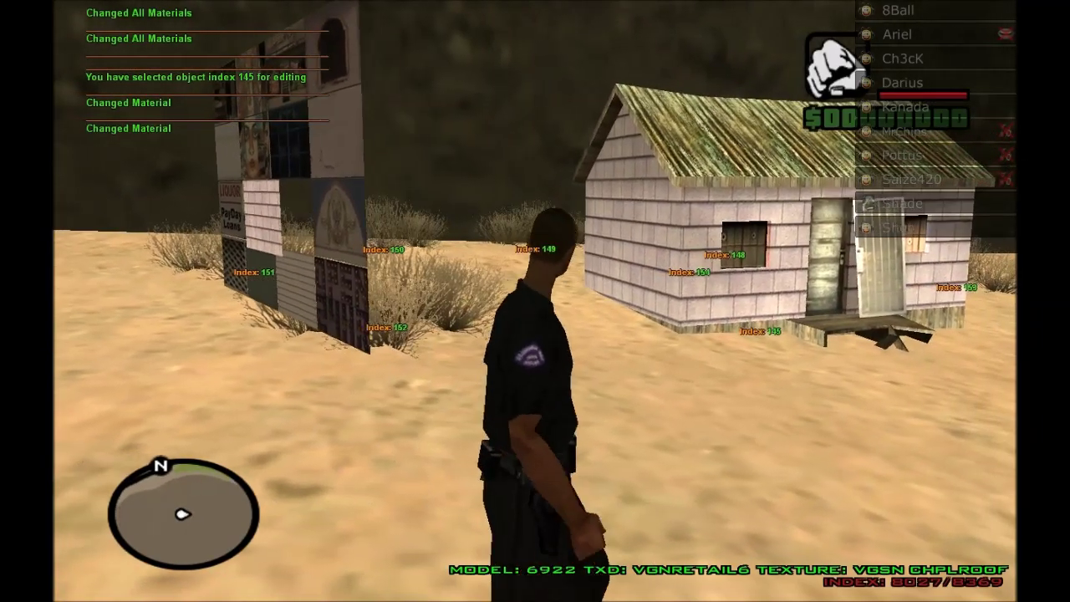
# Try texture 8027 on material slot 1 of the shed
pyautogui.press('a')
pyautogui.press('w')
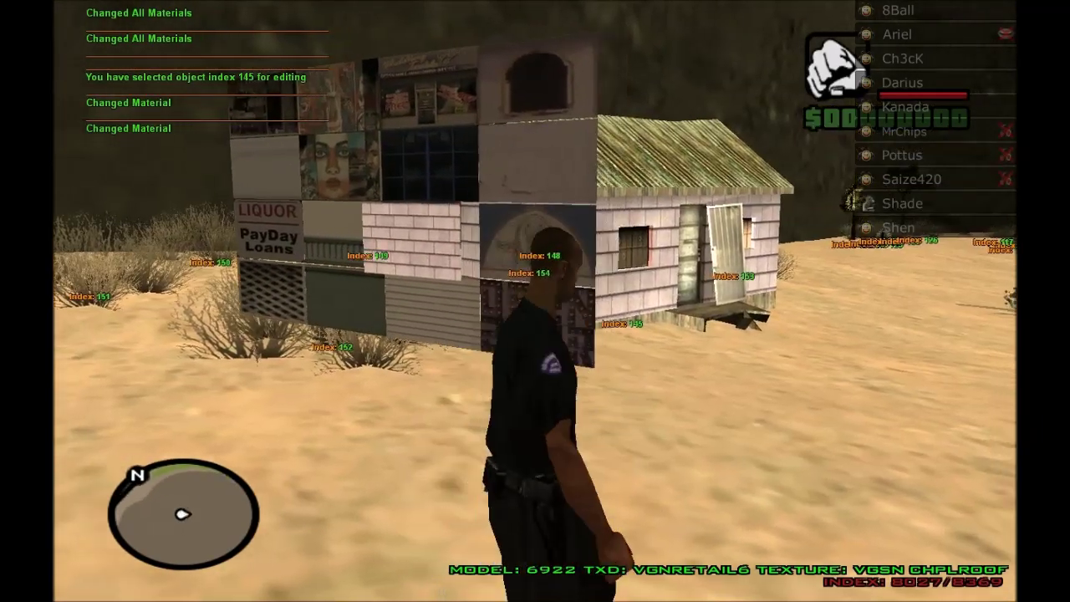
pyautogui.press('d')
pyautogui.press('w')
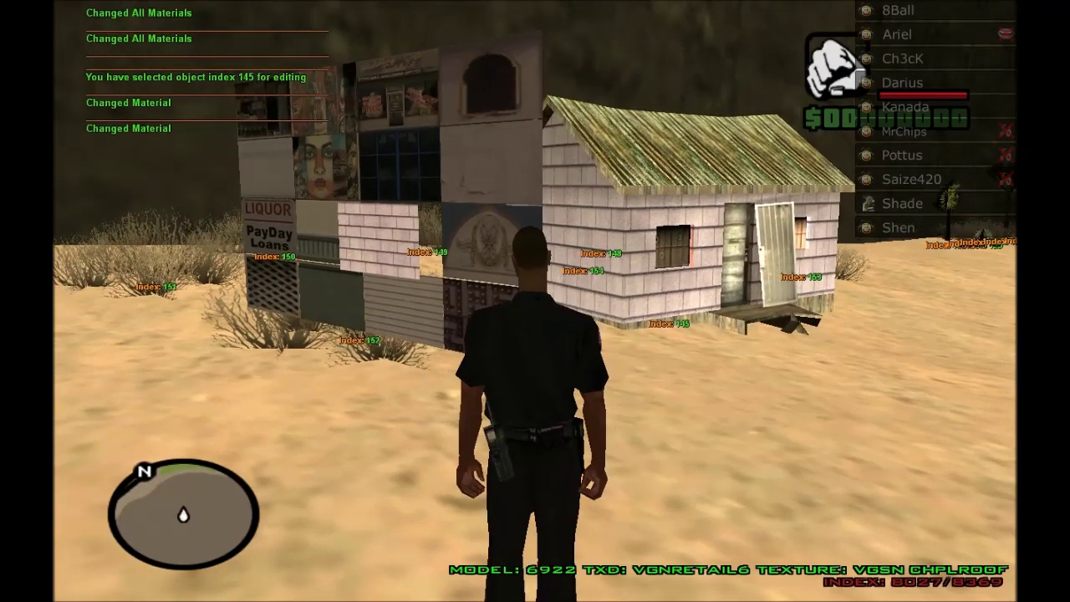
pyautogui.press('t')
pyautogui.press('Up')
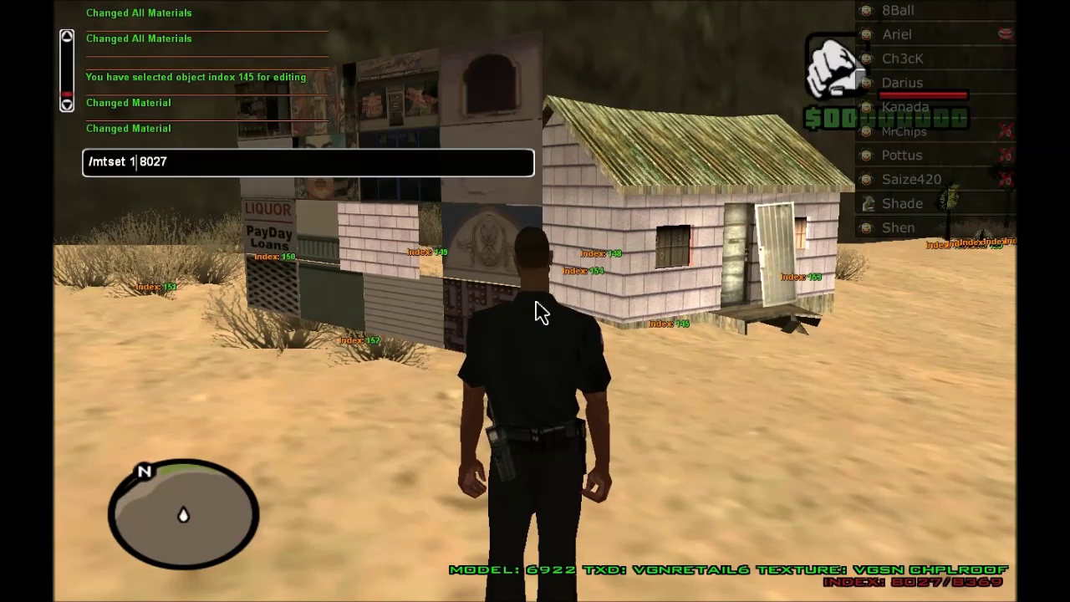
pyautogui.press('Return')
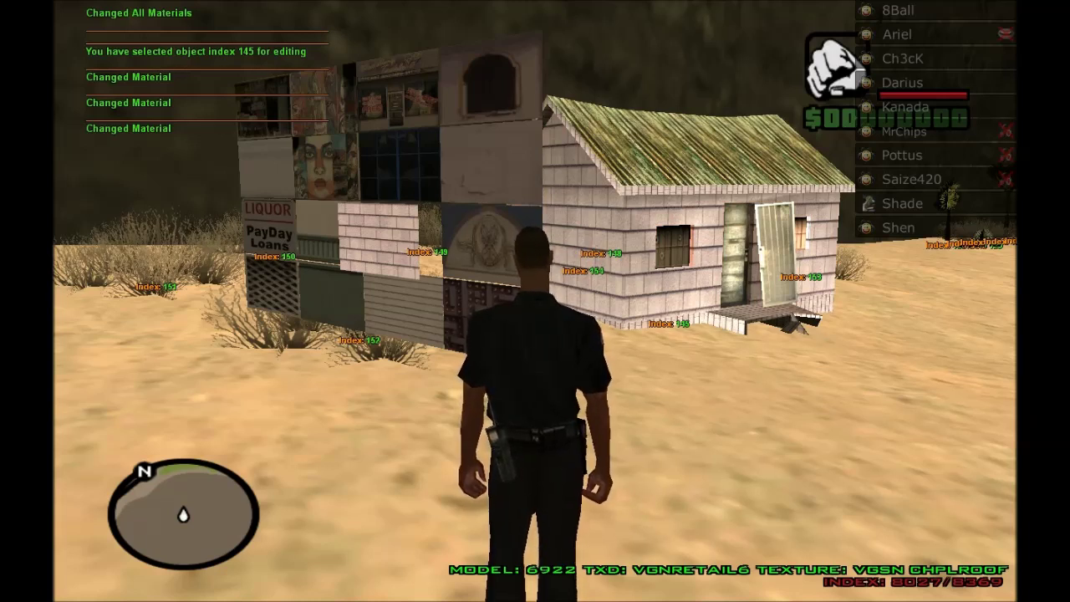
# Go back one texture page, highlight texture 8012, and apply it to material slot 1 of the shed
pyautogui.press('KP_4')
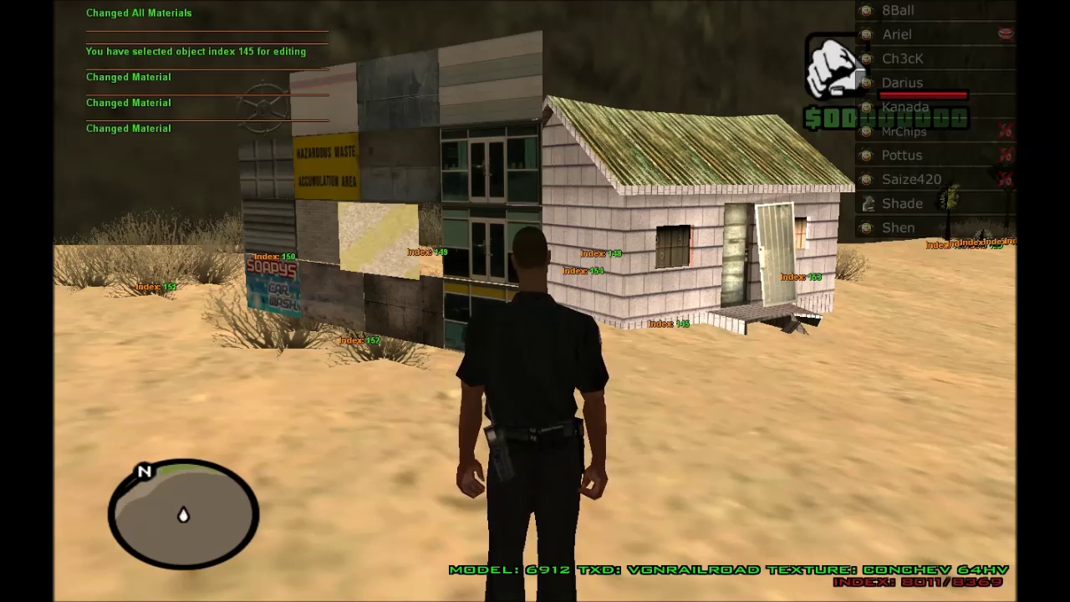
pyautogui.press('Right')
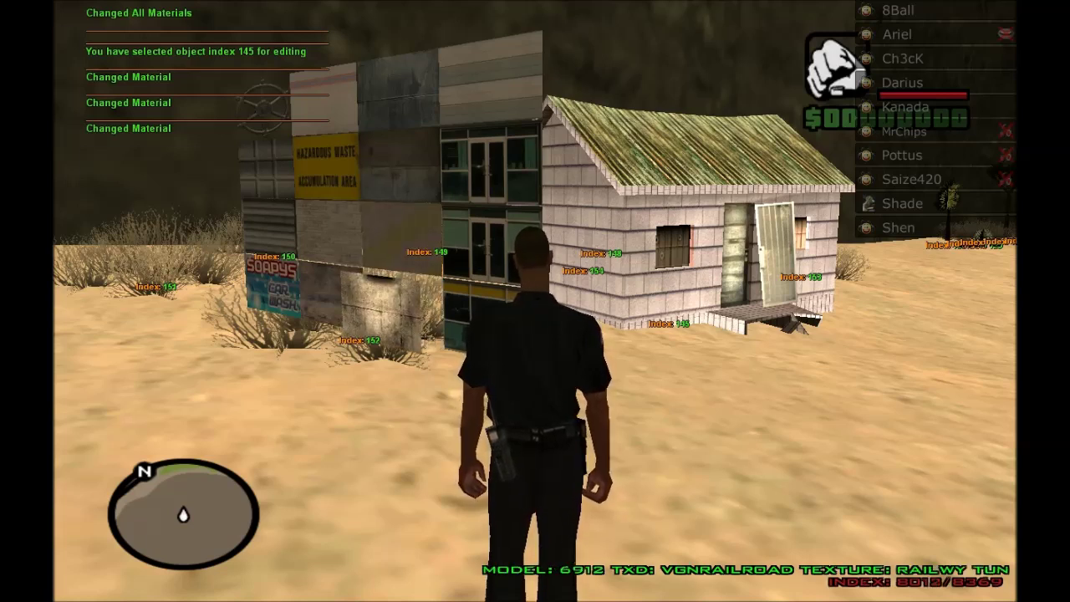
pyautogui.press('t')
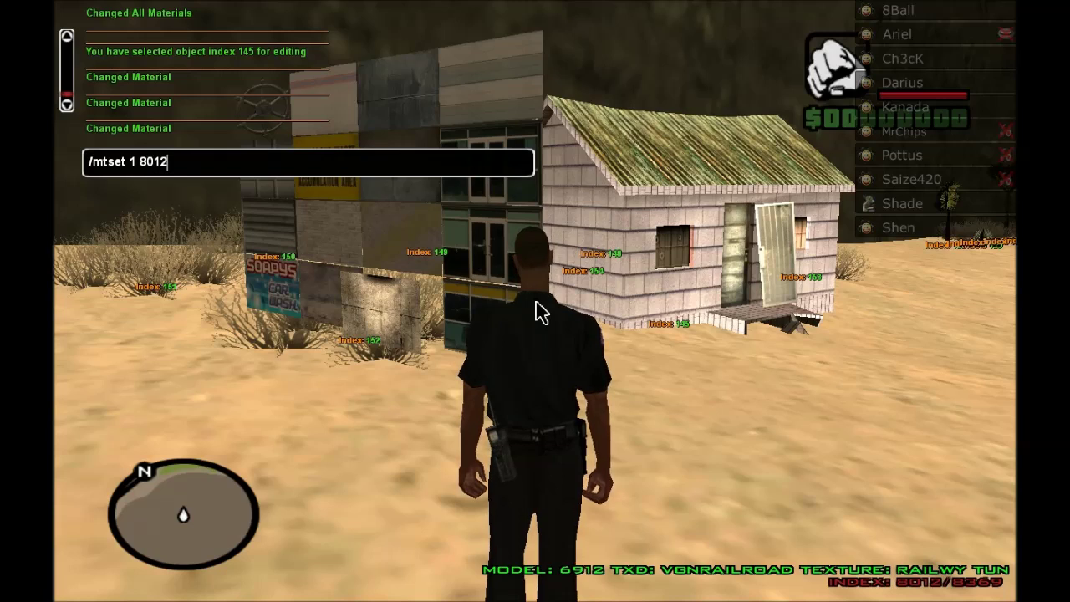
pyautogui.write('/mtset 1 8012')
pyautogui.press('Return')
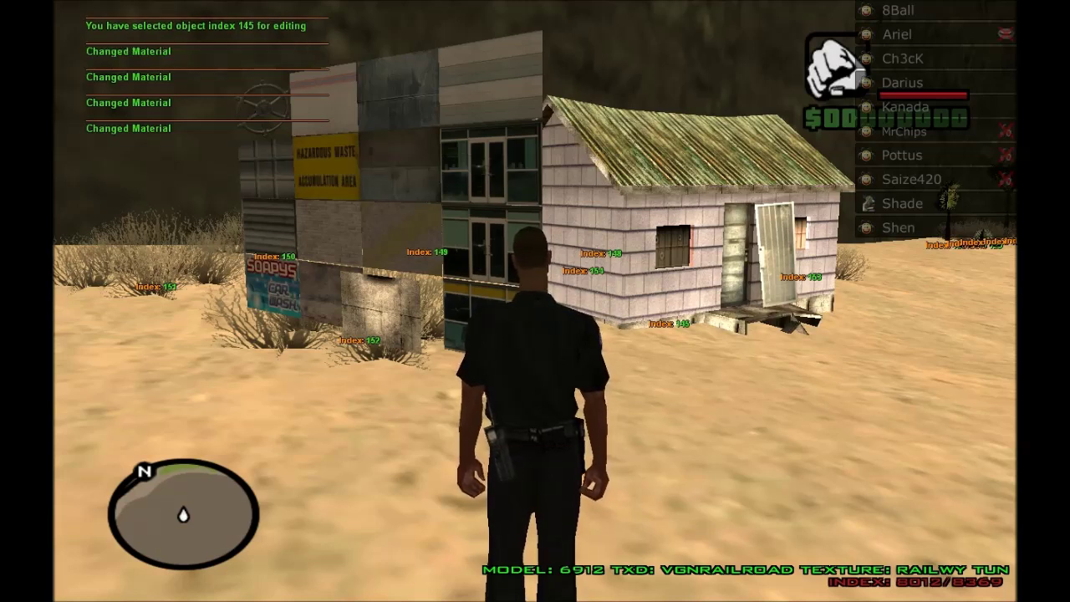
# Apply texture 8012 to material slot 2 of the shed to retexture its roof
pyautogui.press('t')
pyautogui.press('Up')
pyautogui.press('Left')
pyautogui.press('Left')
pyautogui.press('Left')
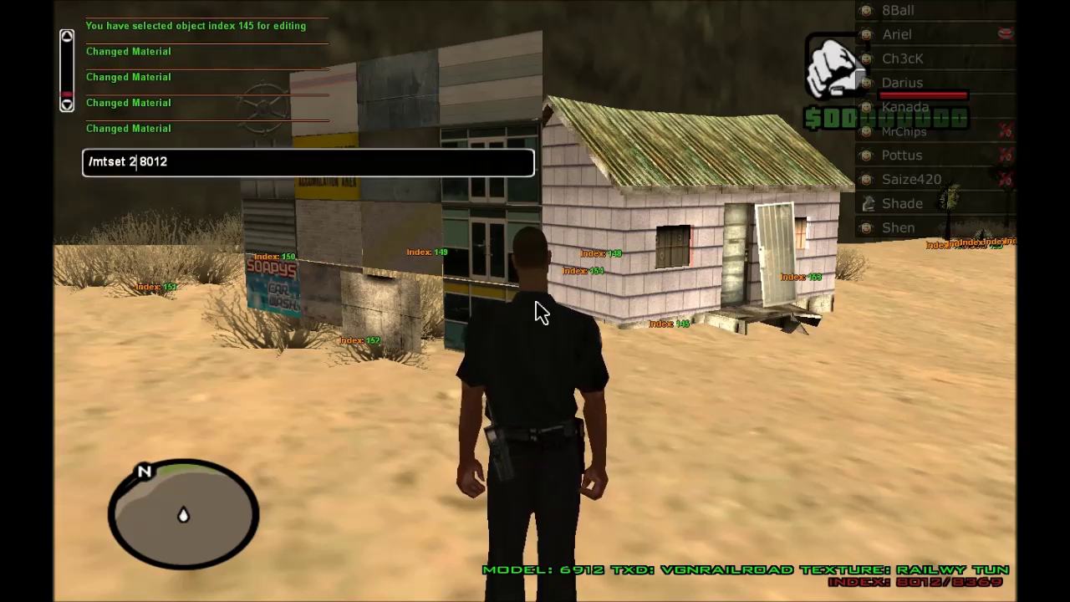
pyautogui.press('Return')
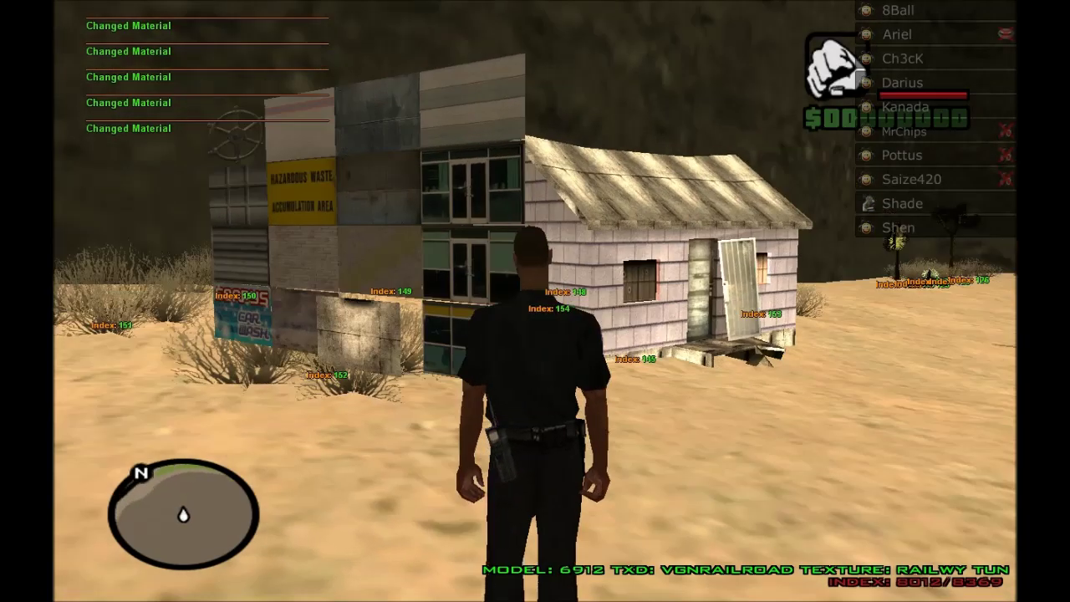
# Try texture 8012 on material slot 3 of the shed, which covers its windows
pyautogui.press('t')
pyautogui.press('Up')
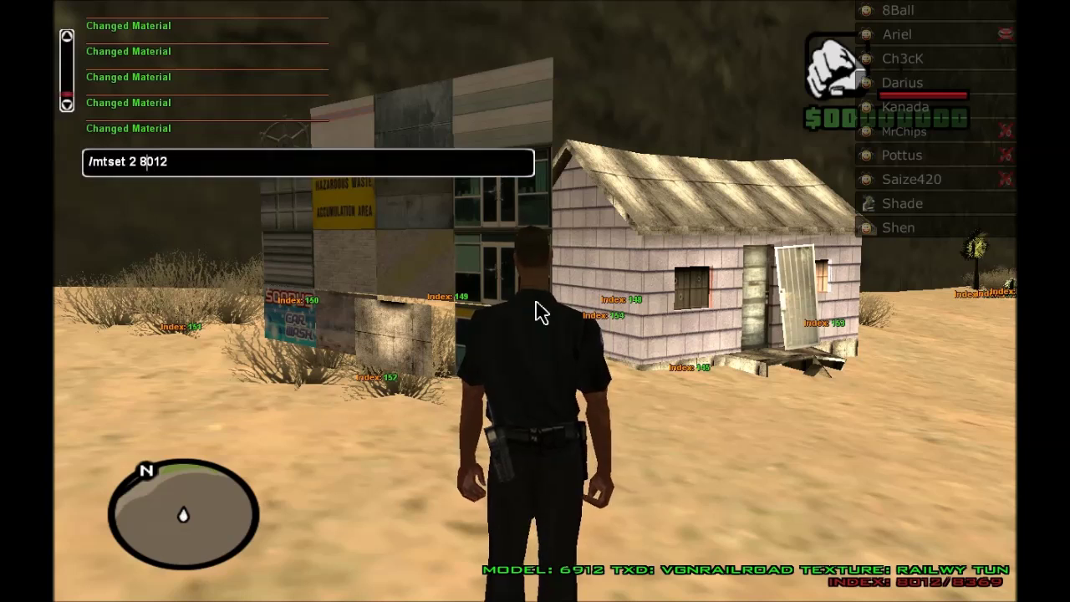
pyautogui.press('Return')
# Reset material slot 3 of the shed with texture index 0 to restore the original windows
pyautogui.press('t')
pyautogui.press('Up')
pyautogui.press('Left')
pyautogui.press('Left')
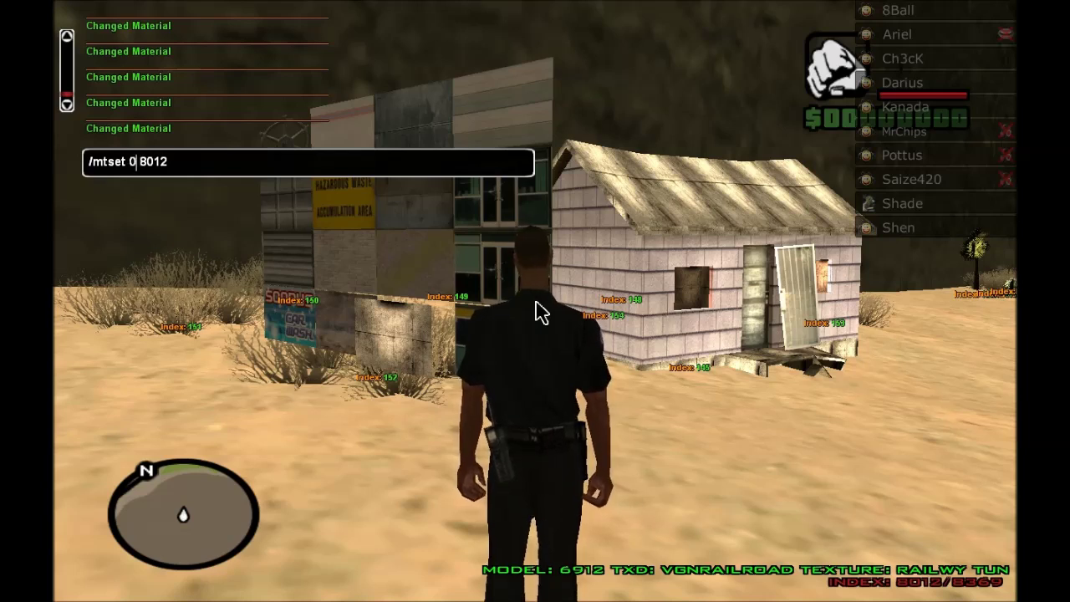
pyautogui.press('BackSpace')
pyautogui.write('3')
pyautogui.press('End')
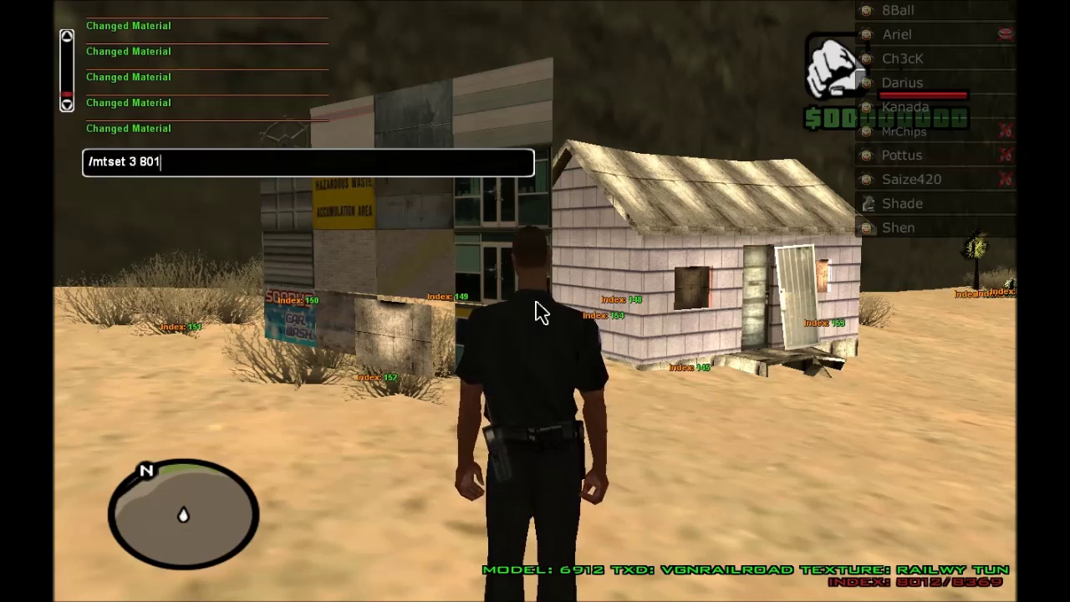
pyautogui.press('Return')
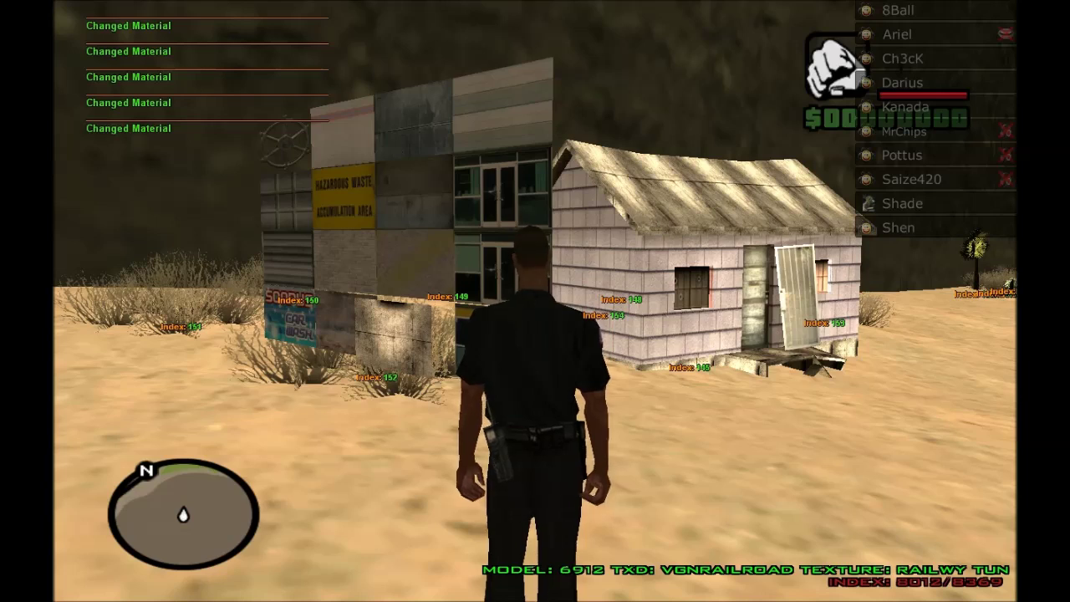
pyautogui.press('t')
pyautogui.press('Up')
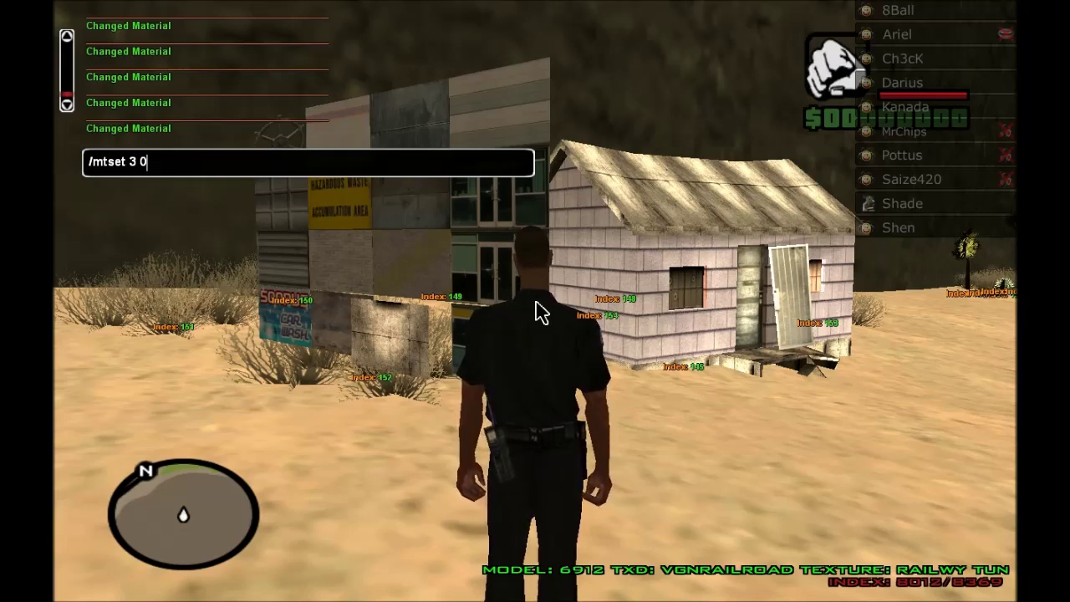
pyautogui.press('BackSpace')
pyautogui.press('BackSpace')
pyautogui.press('BackSpace')
pyautogui.press('BackSpace')
pyautogui.press('BackSpace')
pyautogui.press('BackSpace')
pyautogui.press('BackSpace')
pyautogui.press('BackSpace')
pyautogui.press('BackSpace')
pyautogui.press('BackSpace')
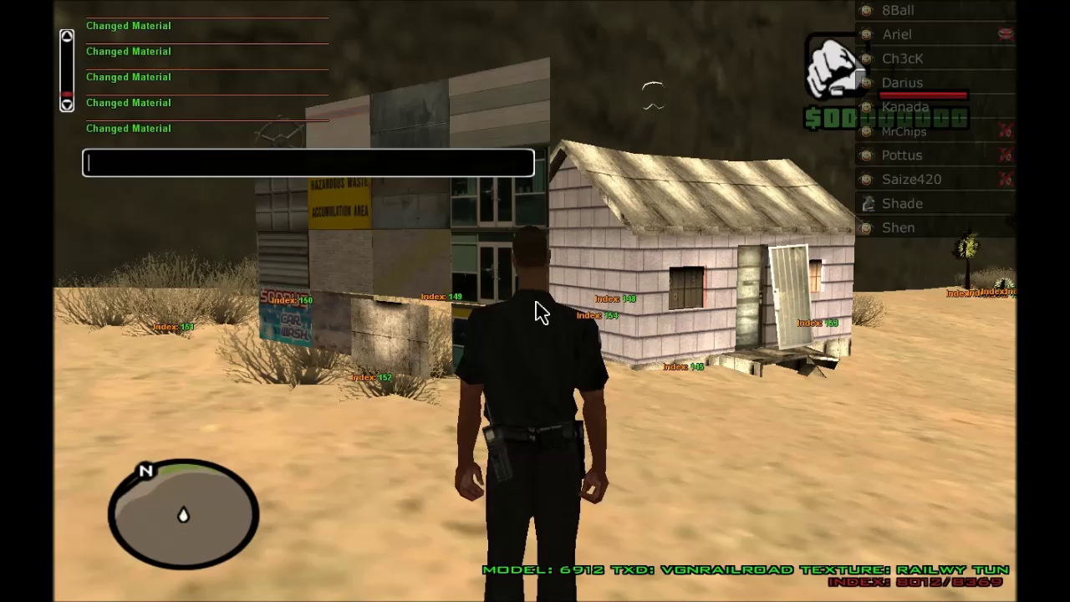
pyautogui.press('Escape')
# Try moving the shed closer in object editing mode, and cancel the edit
pyautogui.press('d')
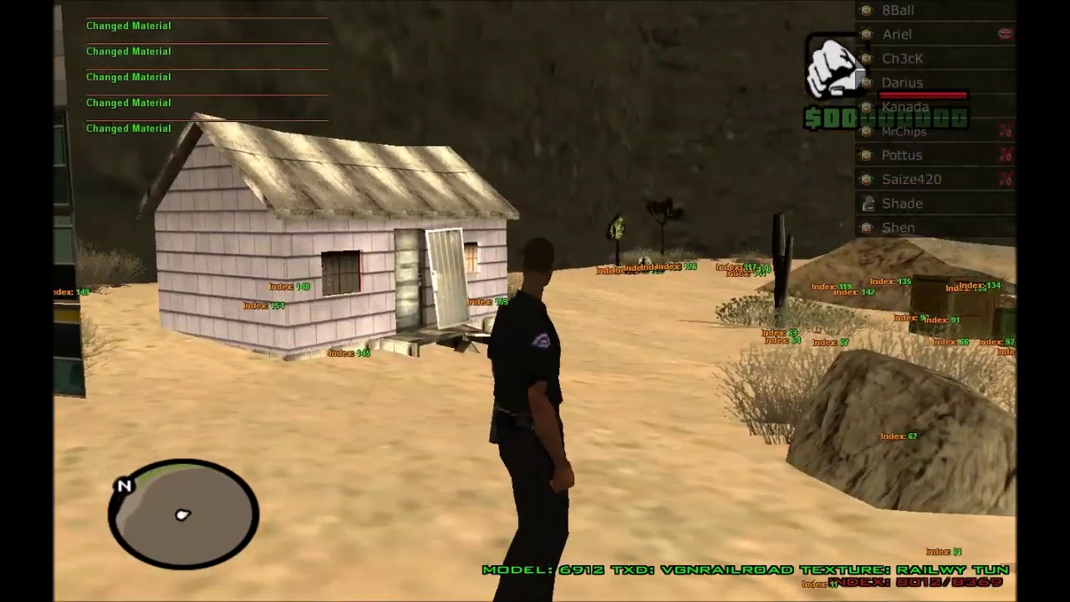
pyautogui.press('a')
pyautogui.press('w')
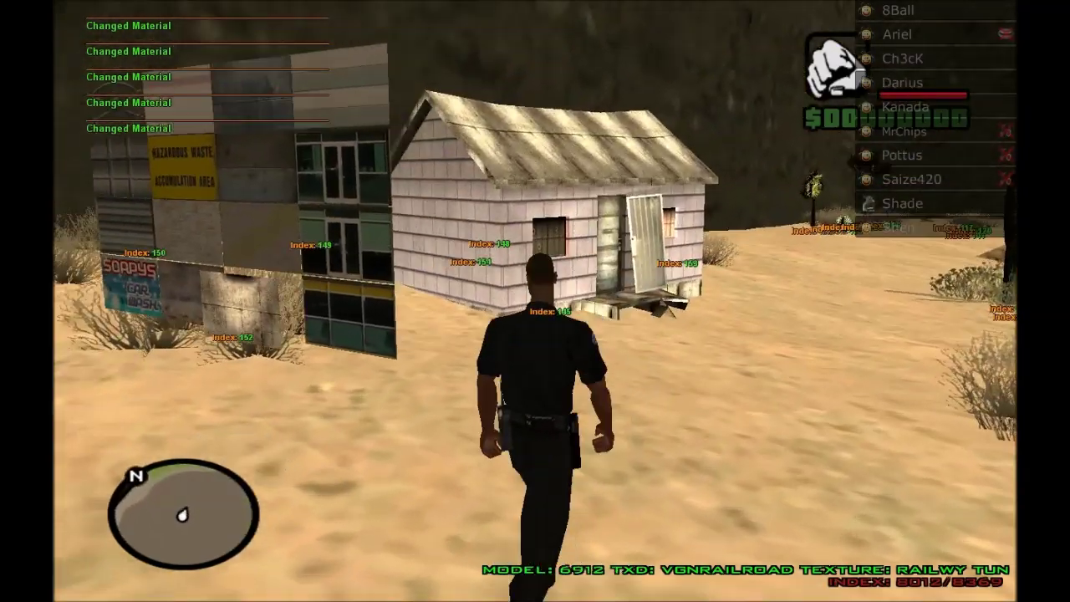
pyautogui.press('a')
pyautogui.write('t/editm')
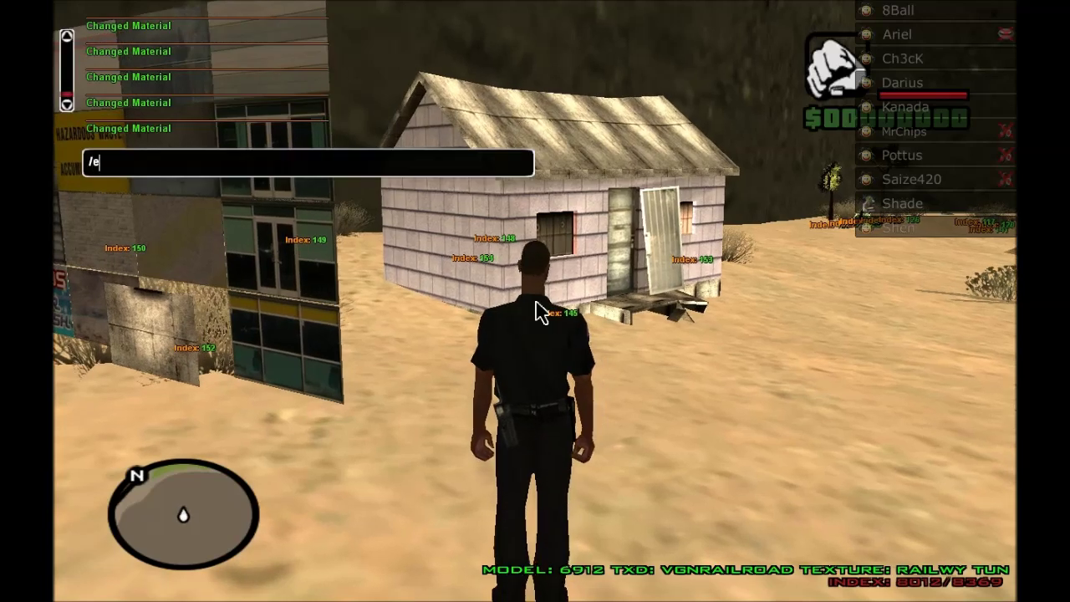
pyautogui.write('ode')
pyautogui.press('Return')
pyautogui.moveTo(561, 217); pyautogui.dragTo(557, 193)
pyautogui.moveTo(620, 299); pyautogui.dragTo(888, 366)
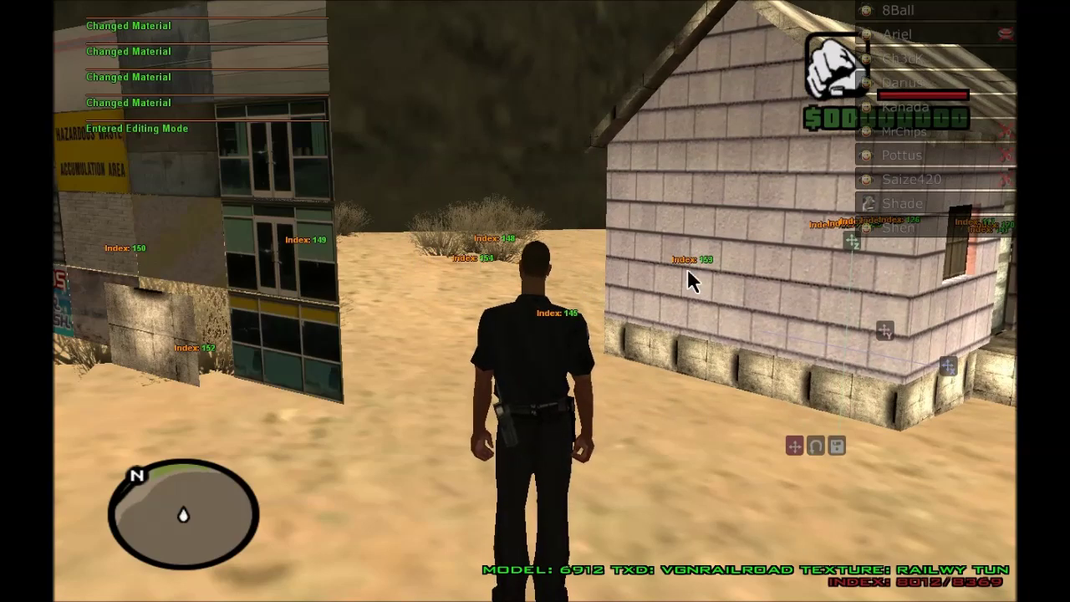
pyautogui.press('Escape')
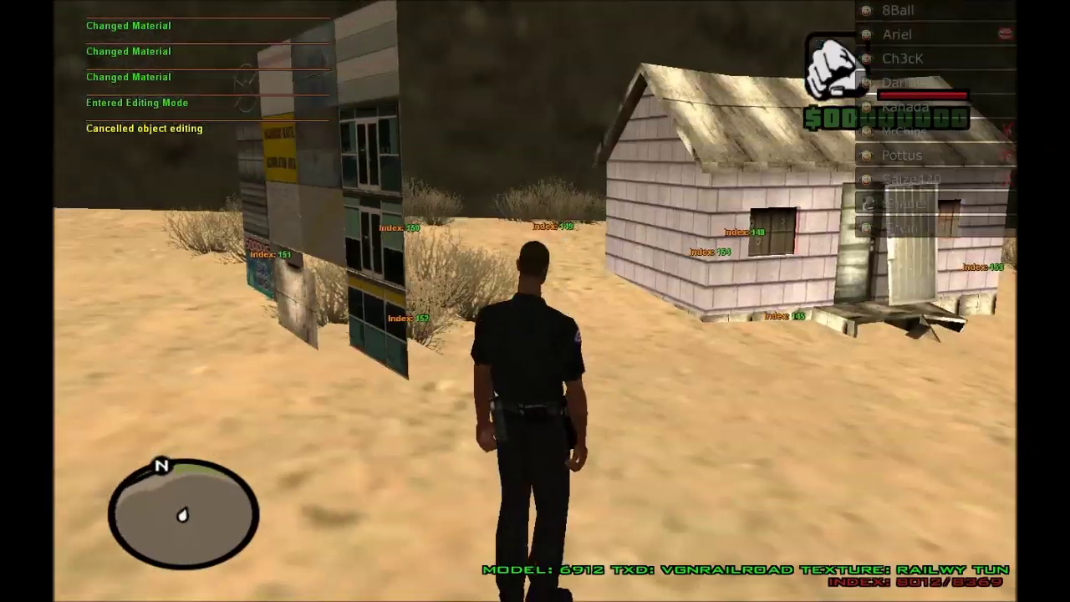
# Walk through the desert map past the stacked car wrecks and examine the scene around the large barn
pyautogui.press('s')
pyautogui.press('w')
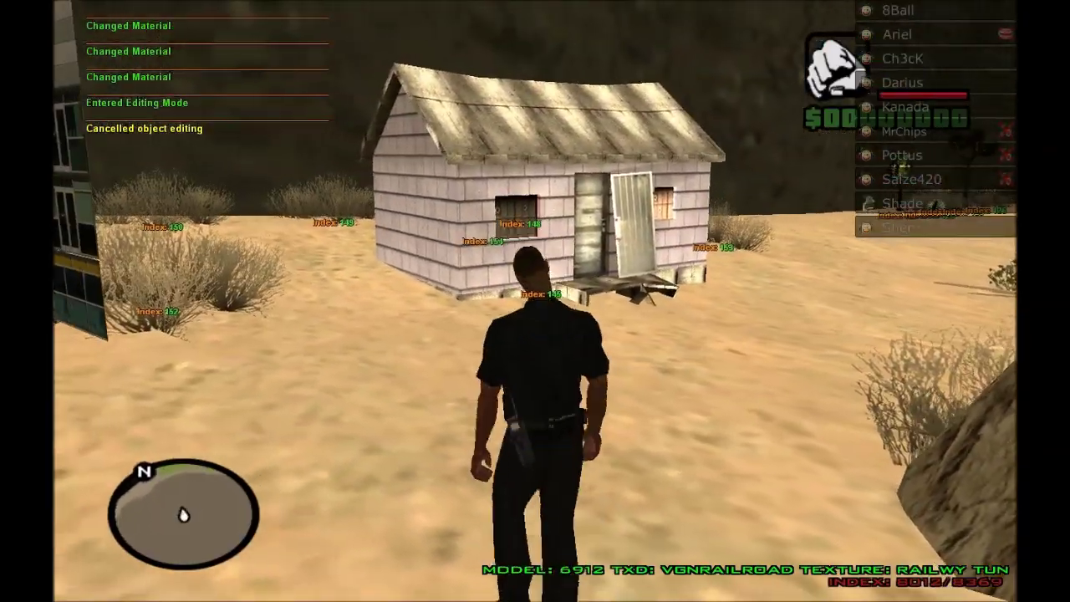
pyautogui.press('s')
pyautogui.press('d')
pyautogui.press('w')
pyautogui.press('d')
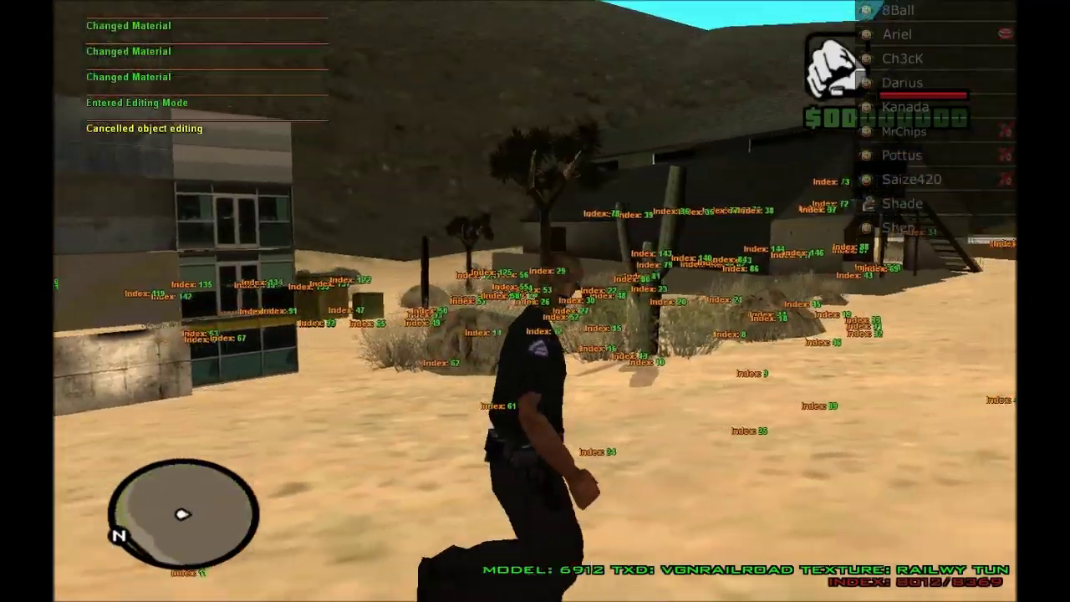
pyautogui.press('w')
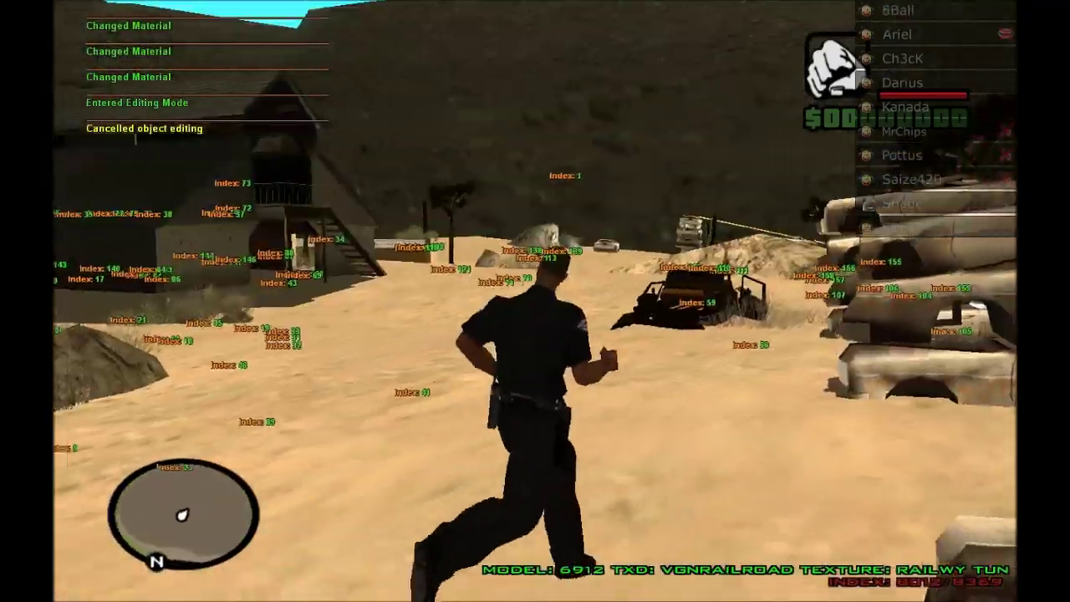
pyautogui.press('w')
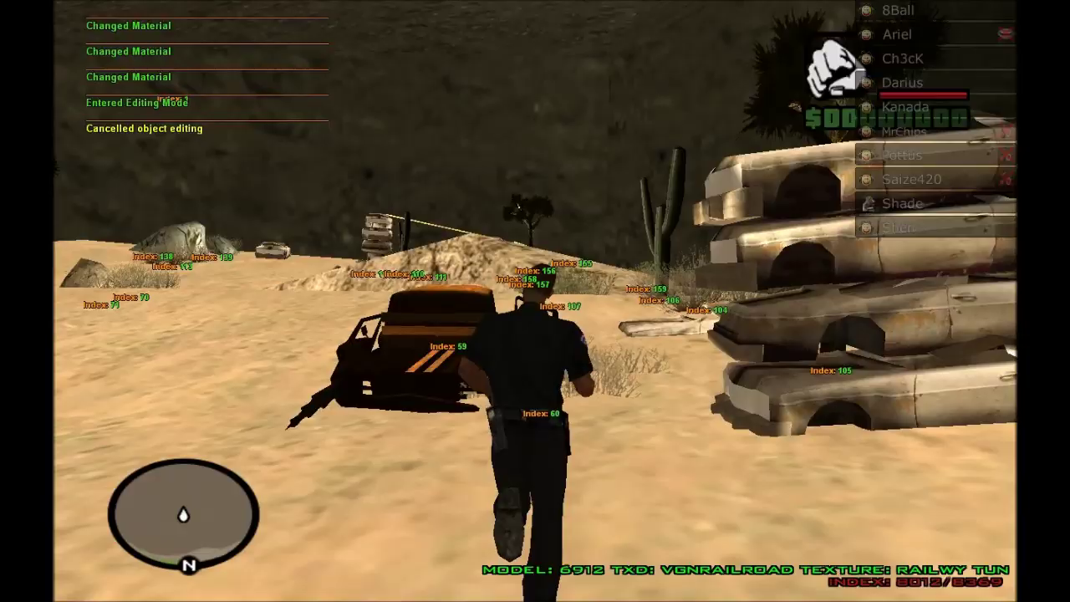
pyautogui.press('w')
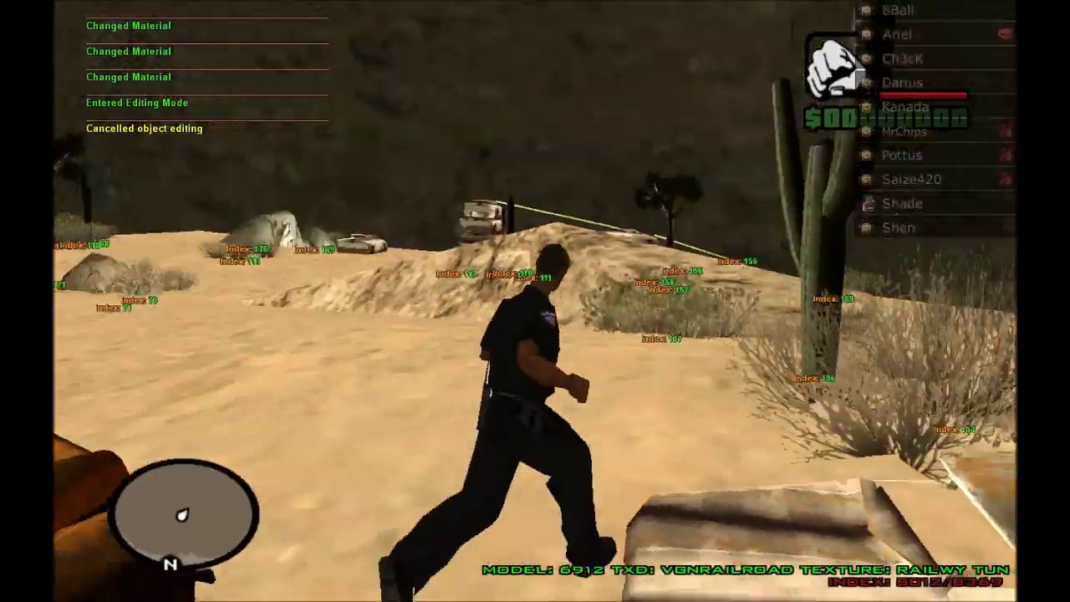
pyautogui.press('w')
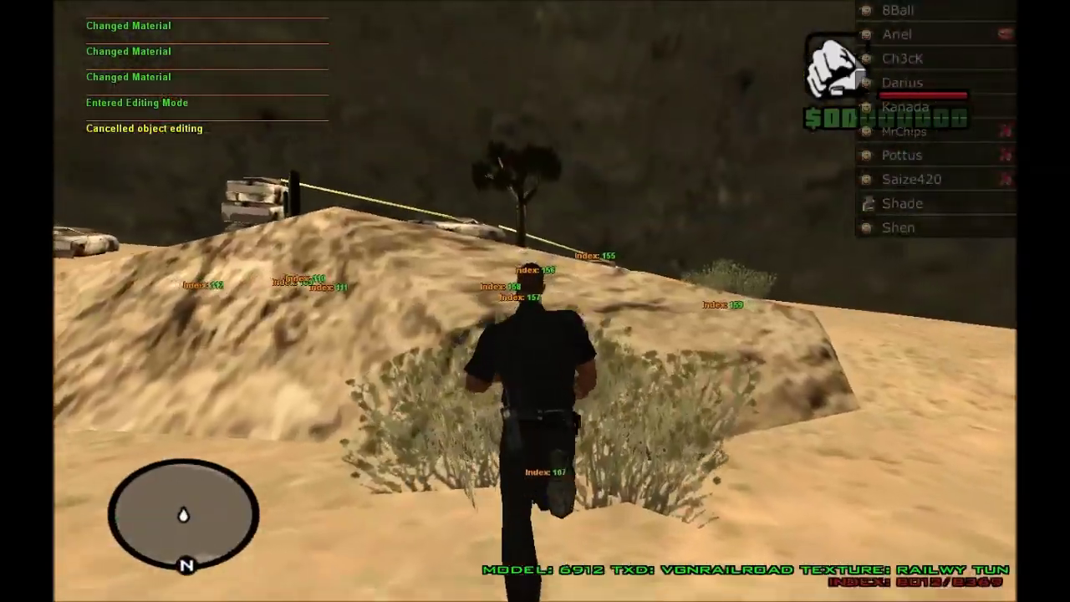
pyautogui.press('w')
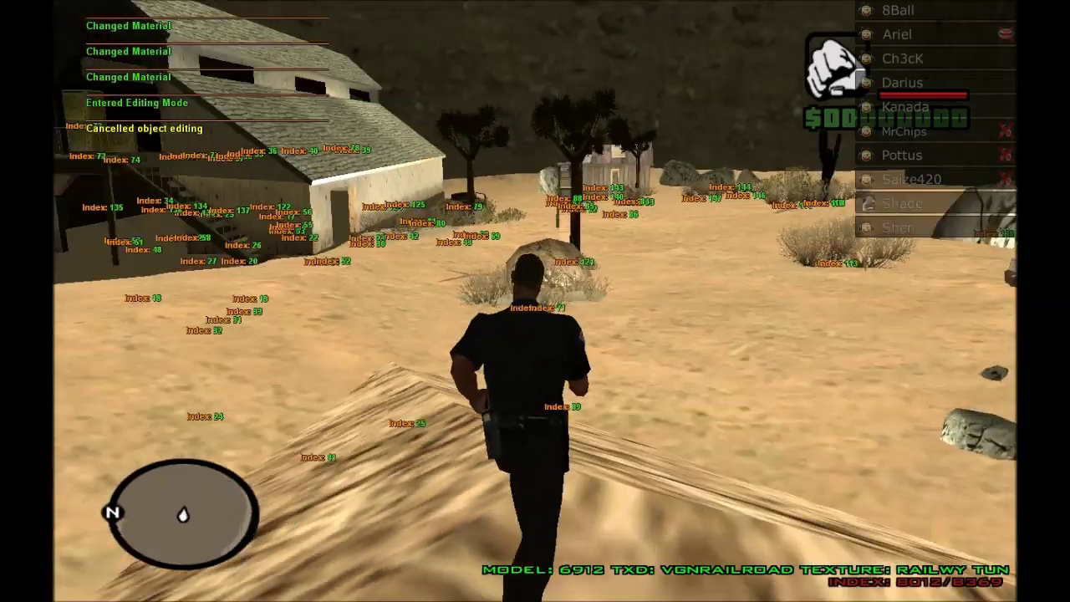
# Rotate the entire map by 10 on the X axis and walk across the tilted map back toward the shed
pyautogui.press('t')
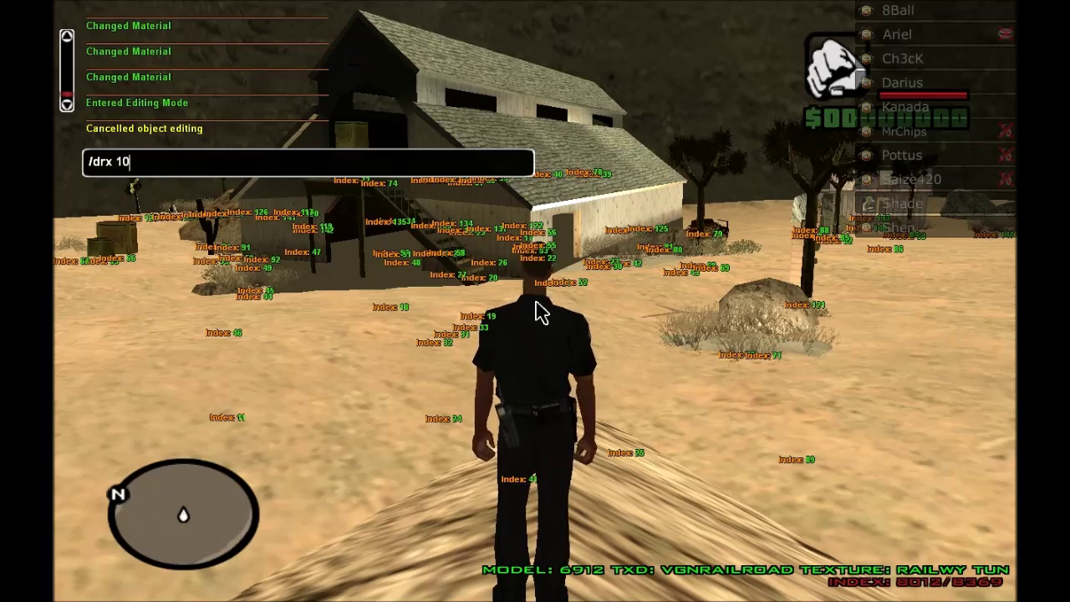
pyautogui.press('Return')
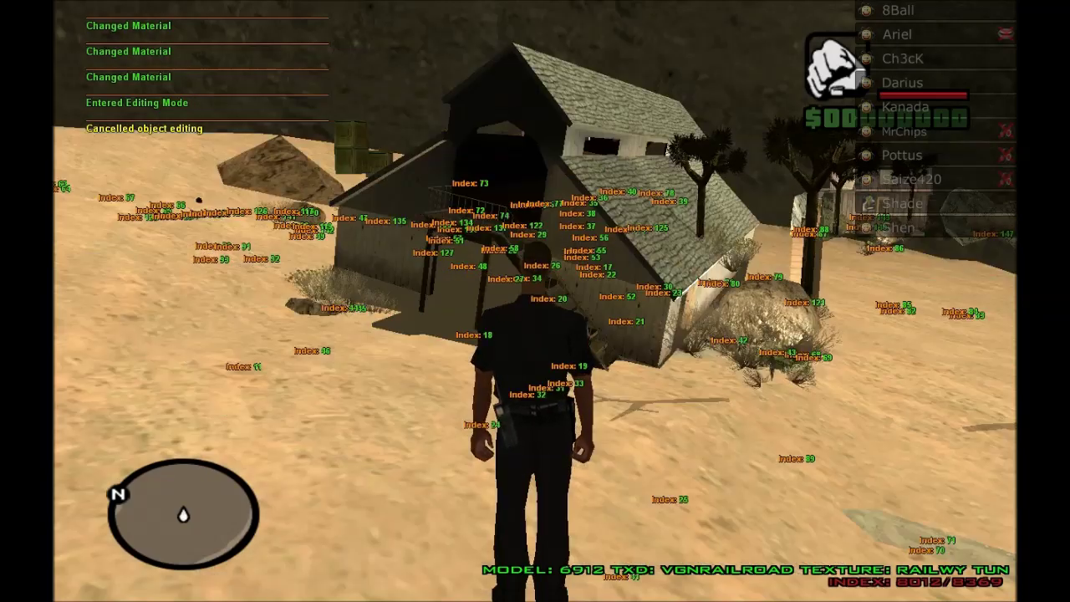
pyautogui.press('w')
pyautogui.press('w')
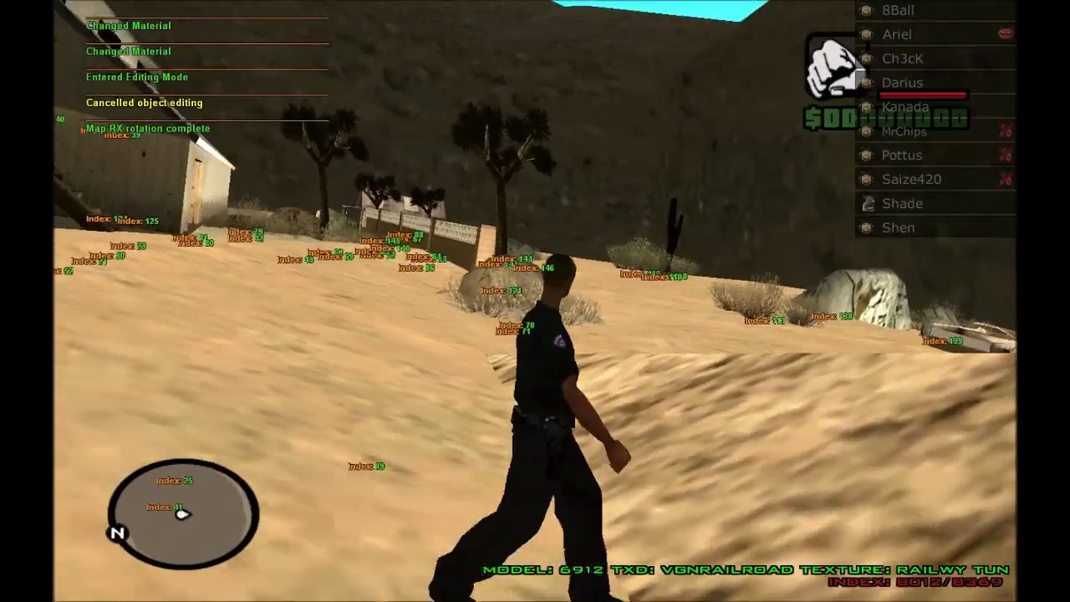
pyautogui.press('w')
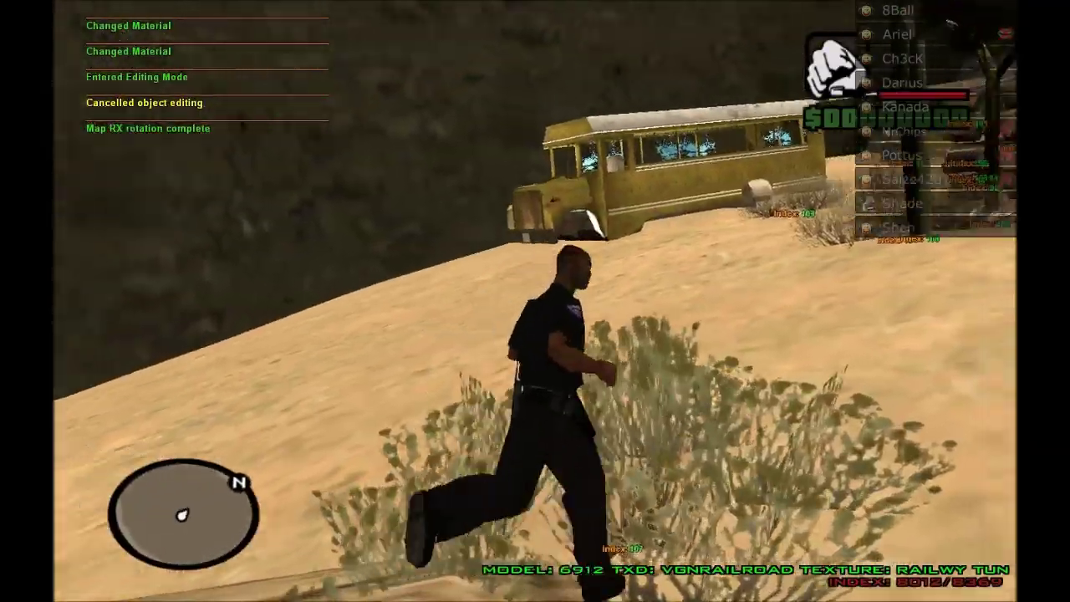
pyautogui.press('w')
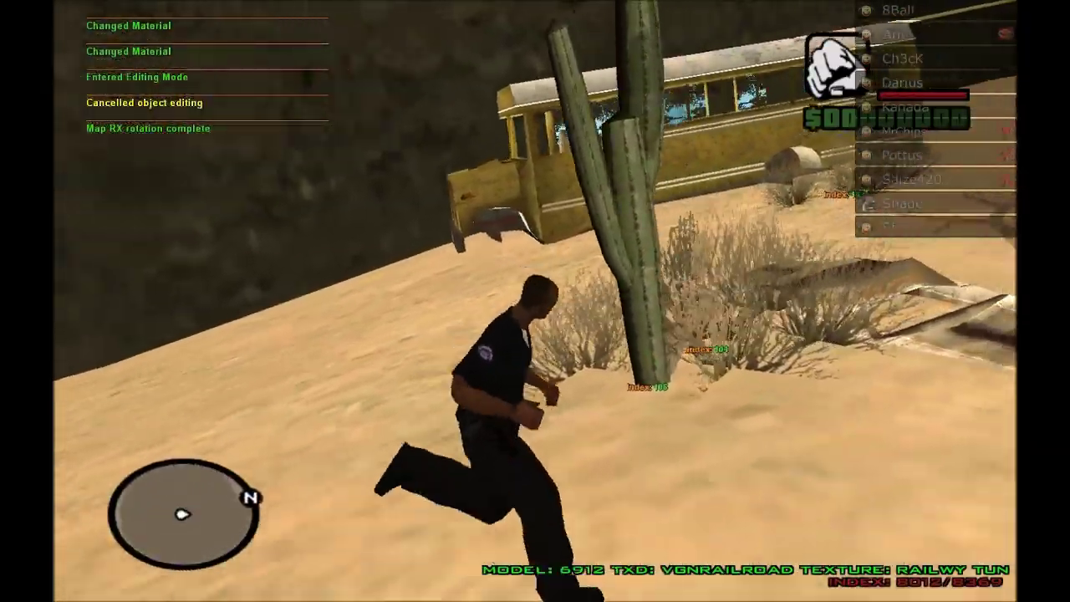
pyautogui.press('c')
pyautogui.press('w')
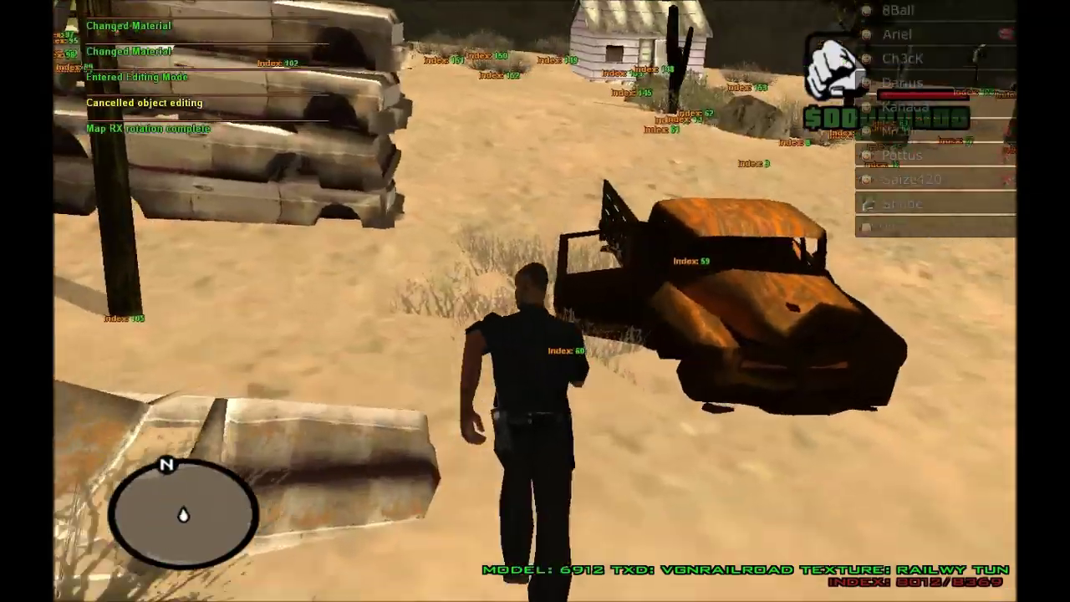
pyautogui.press('w')
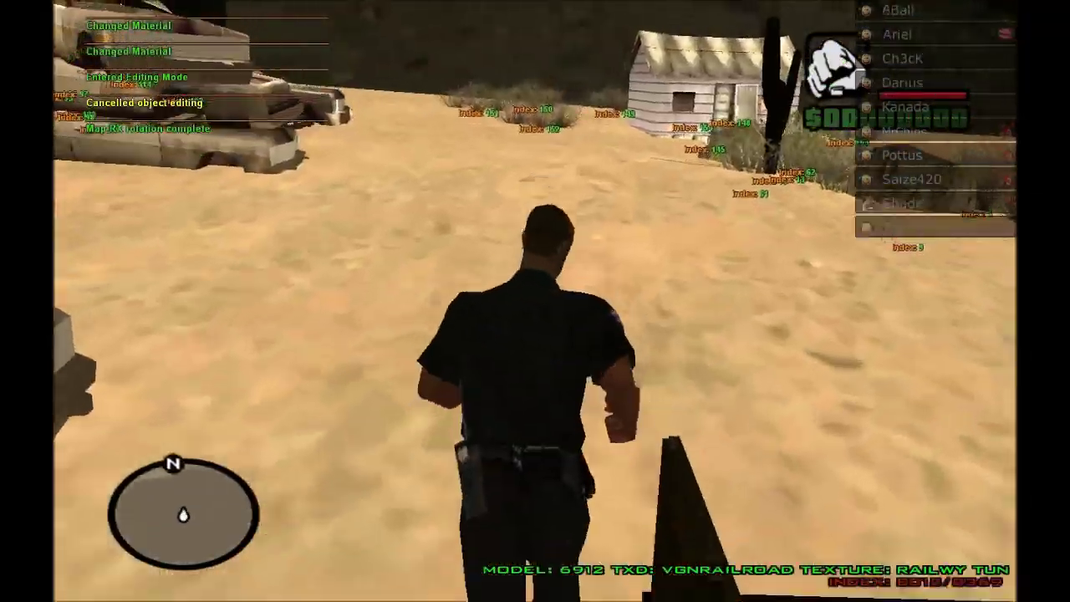
# Rotate the entire map by 10 on the Y axis and walk across the tilted terrain near the barn
pyautogui.write('t/drx 10')
pyautogui.press('Left')
pyautogui.press('Left')
pyautogui.press('Left')
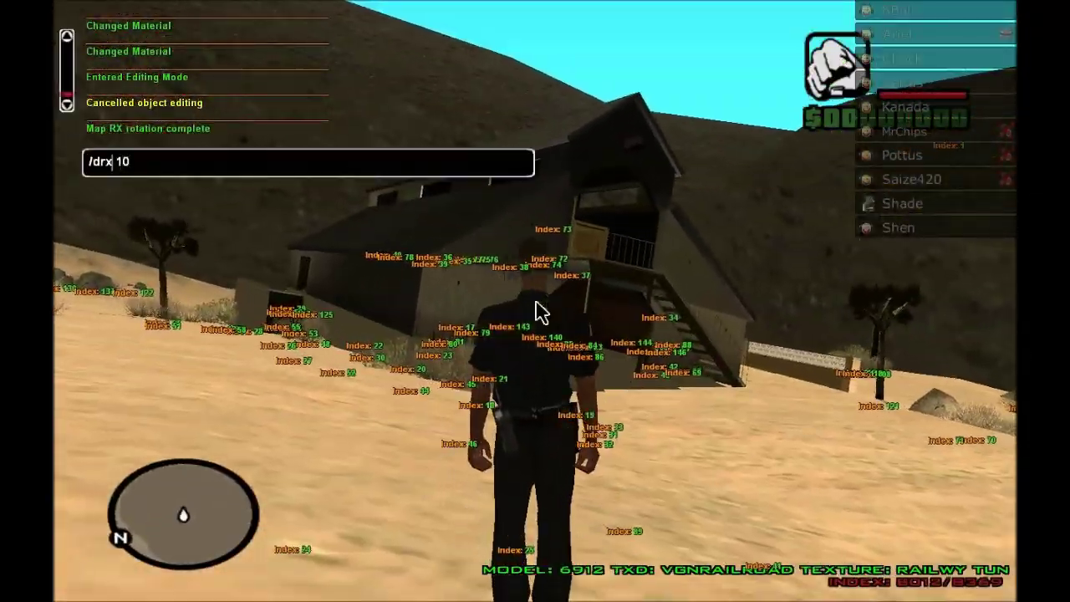
pyautogui.press('Return')
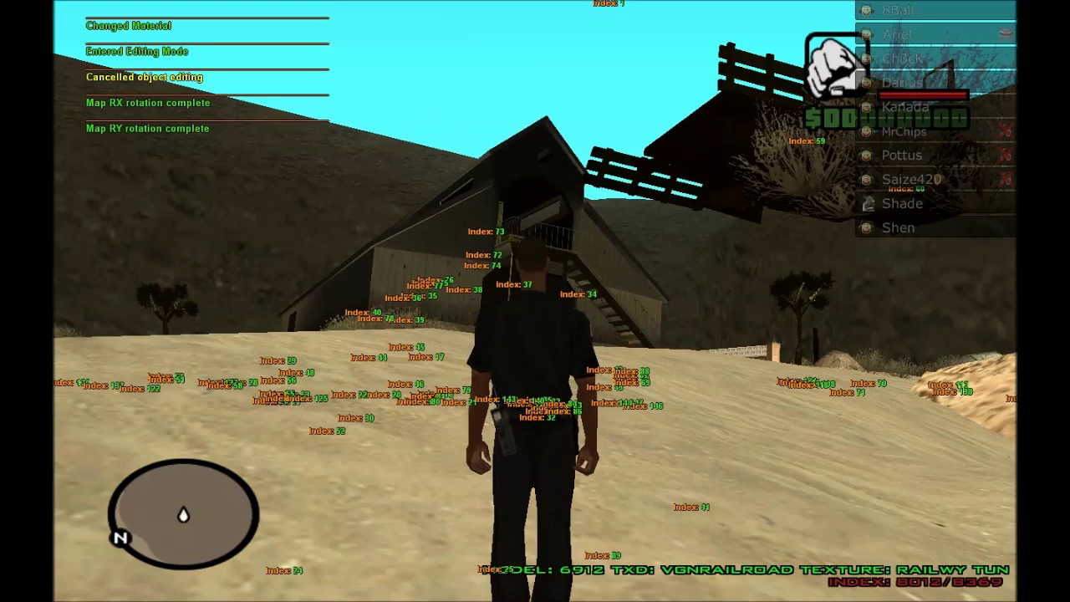
pyautogui.press('w')
pyautogui.press('space')
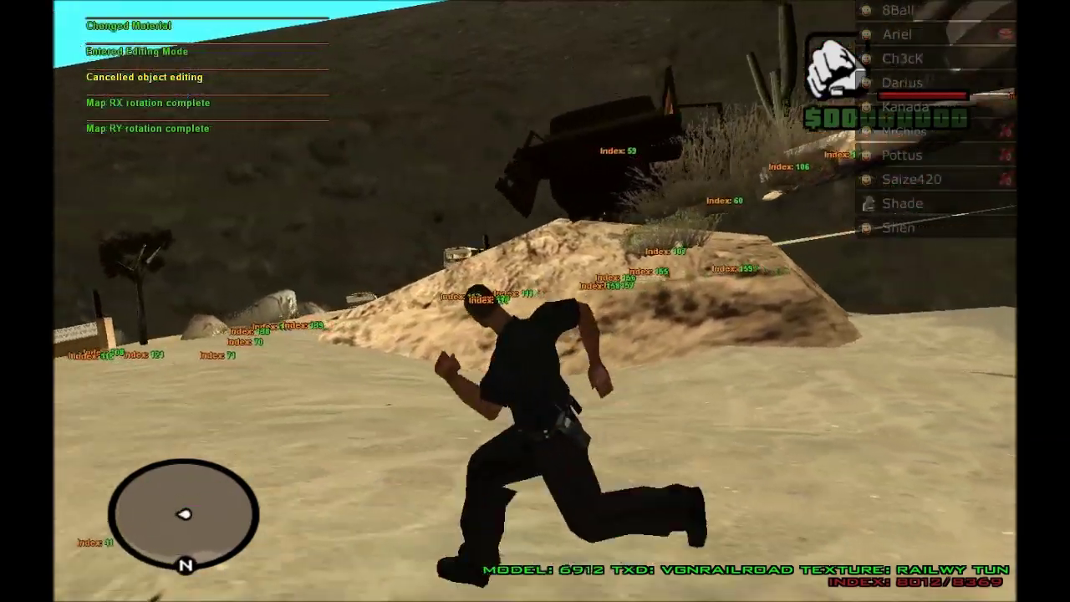
pyautogui.press('w')
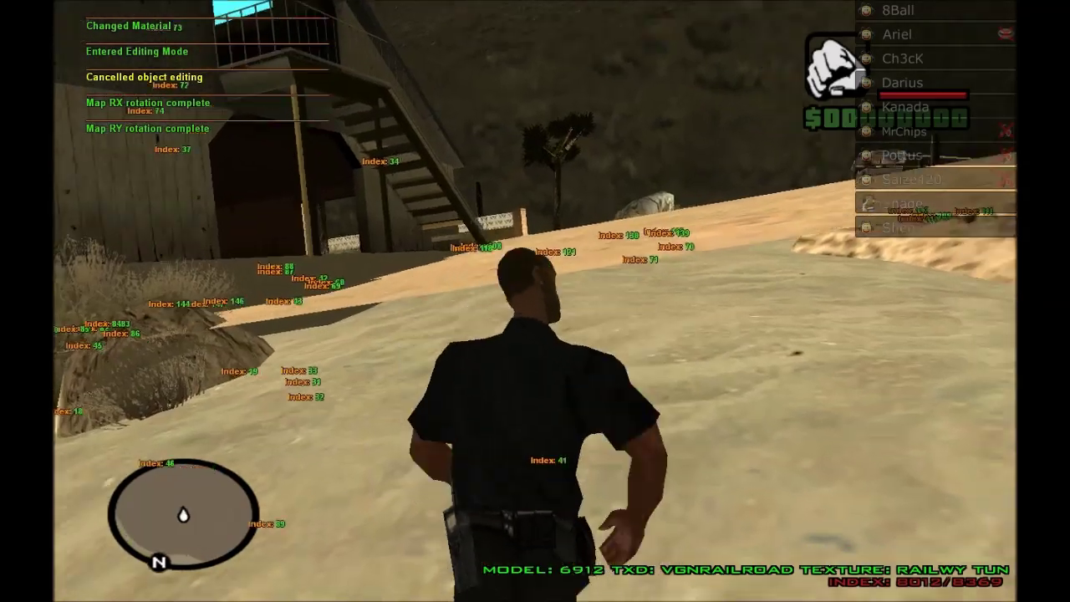
pyautogui.press('w')
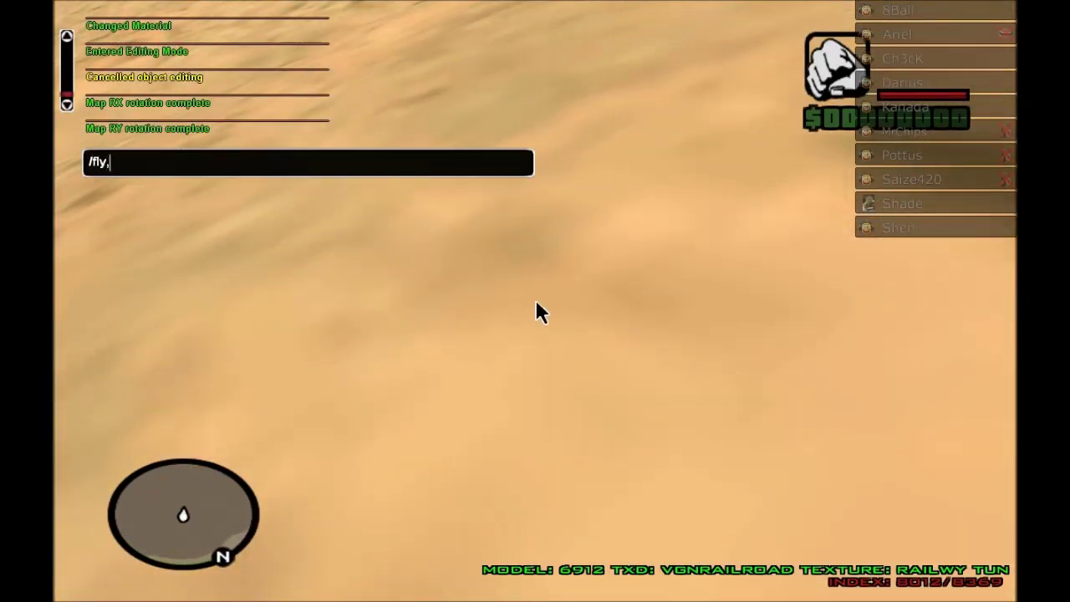
# Switch to fly mode to view the tilted map around the wrecked truck, and return to walking
pyautogui.write('e')
pyautogui.press('Return')
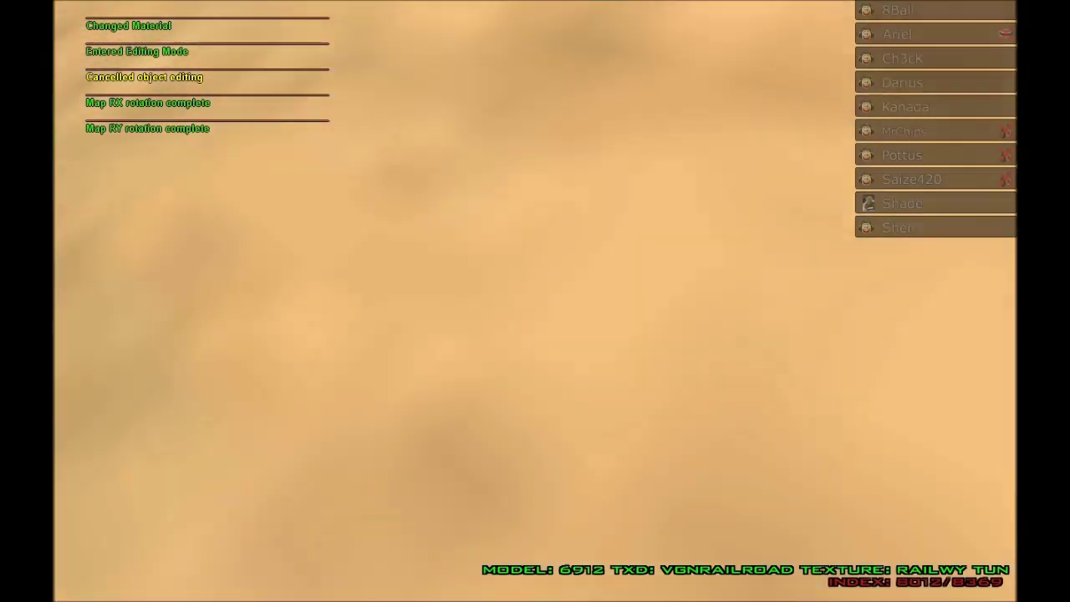
pyautogui.press('s')
pyautogui.press('w')
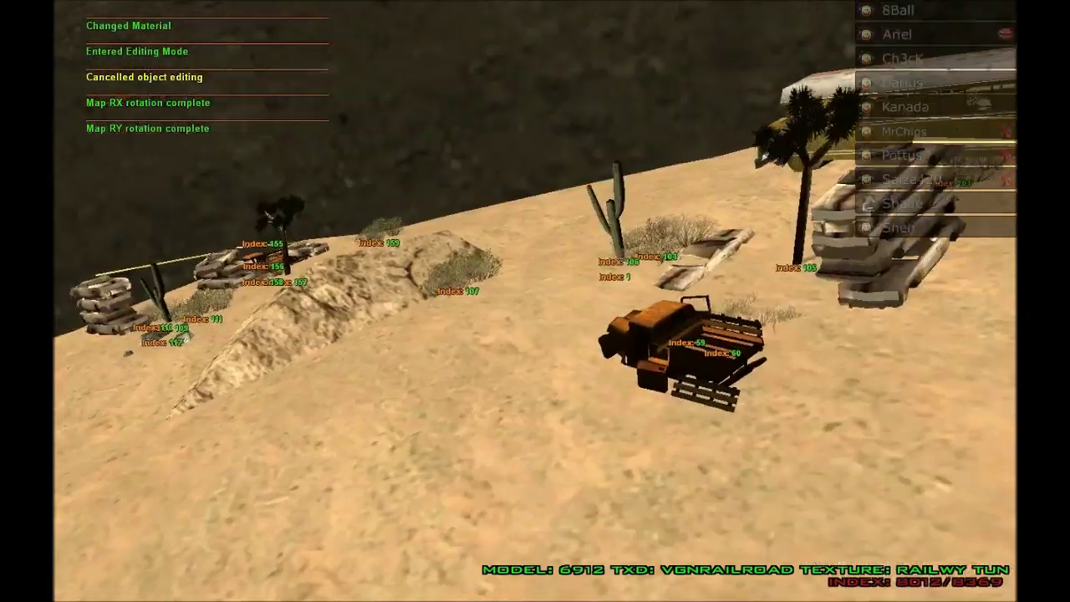
pyautogui.press('Return')
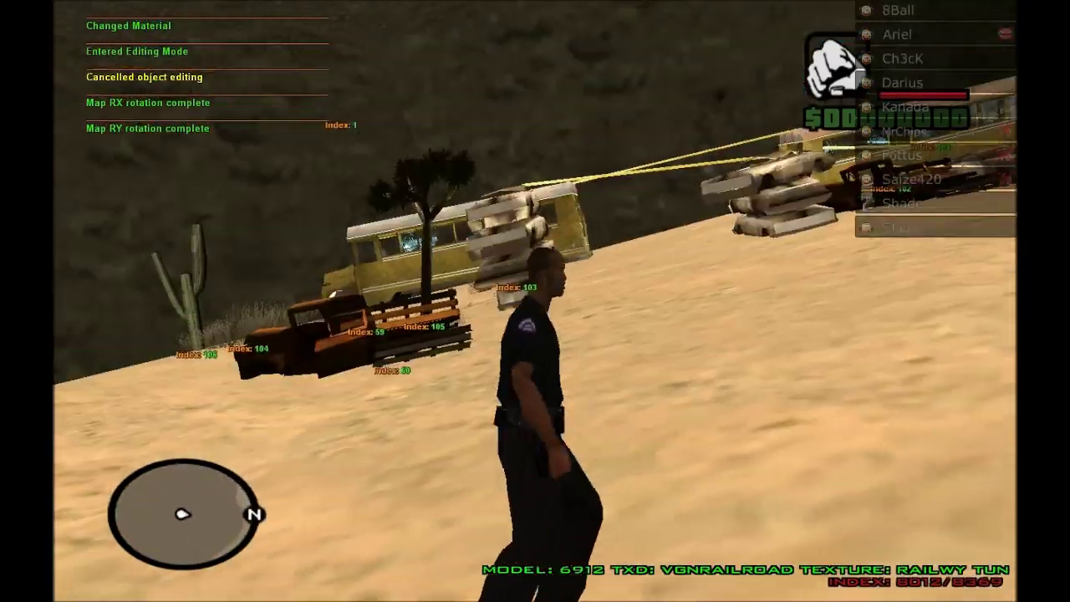
pyautogui.press('w')
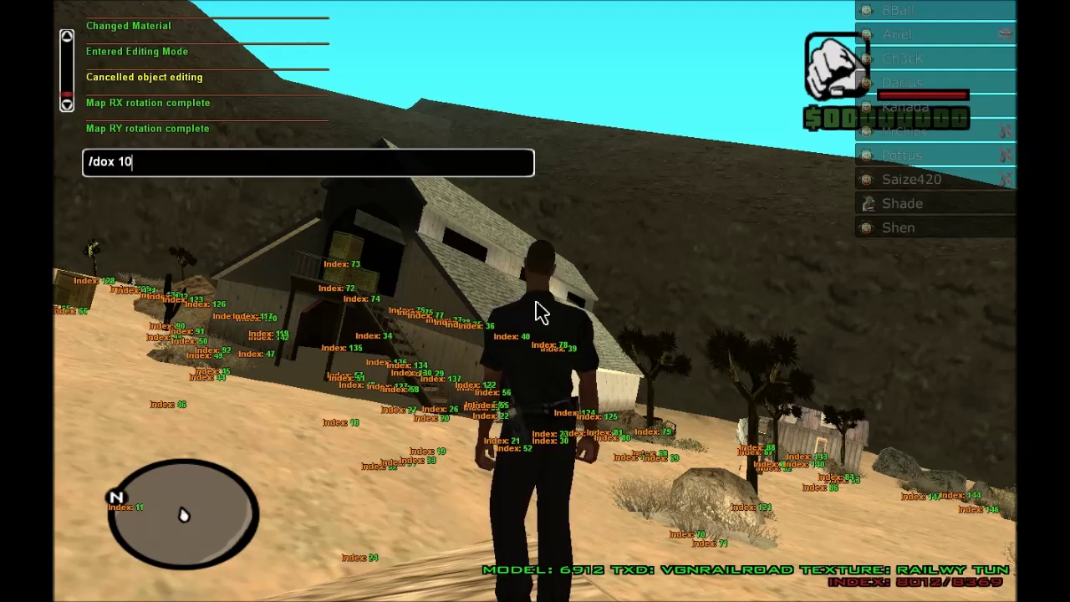
# Offset the entire map by 10 on the X axis twice and walk around the sandy mound to view it
pyautogui.press('Return')
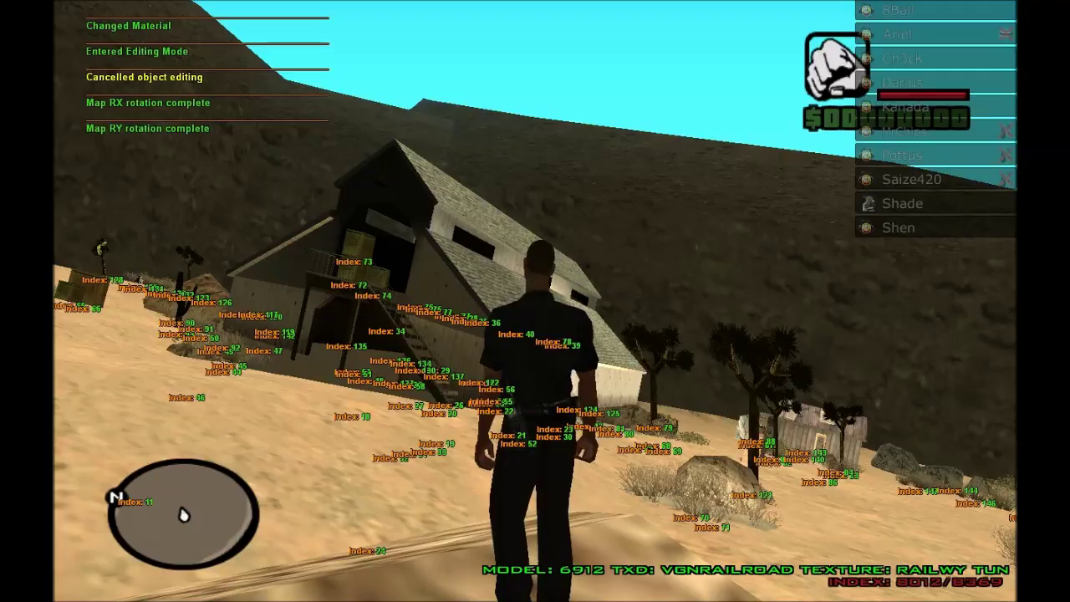
pyautogui.press('a')
pyautogui.press('Up')
pyautogui.press('Return')
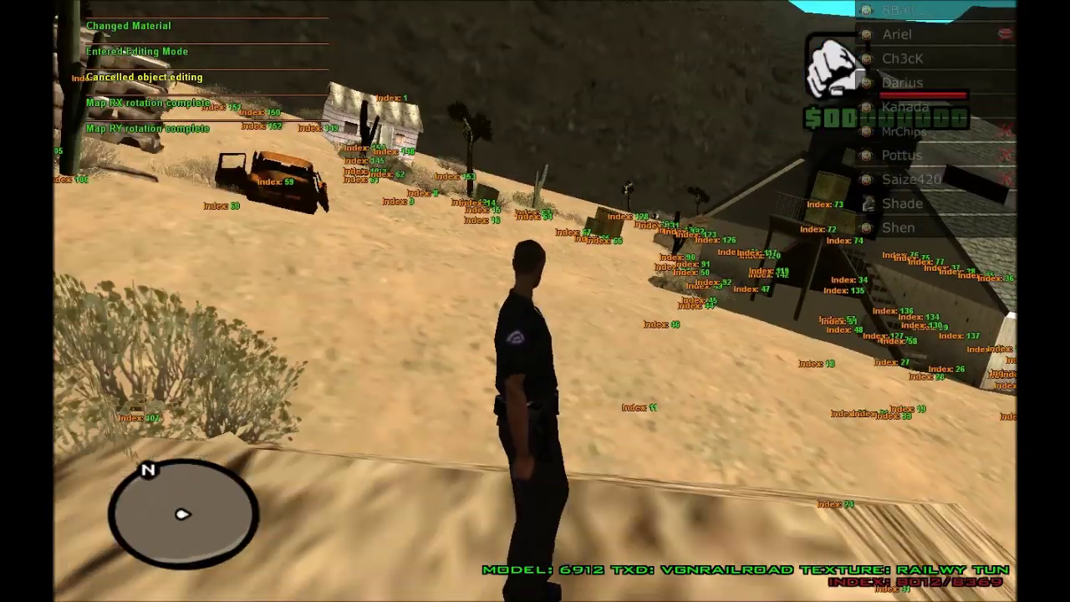
pyautogui.press('w')
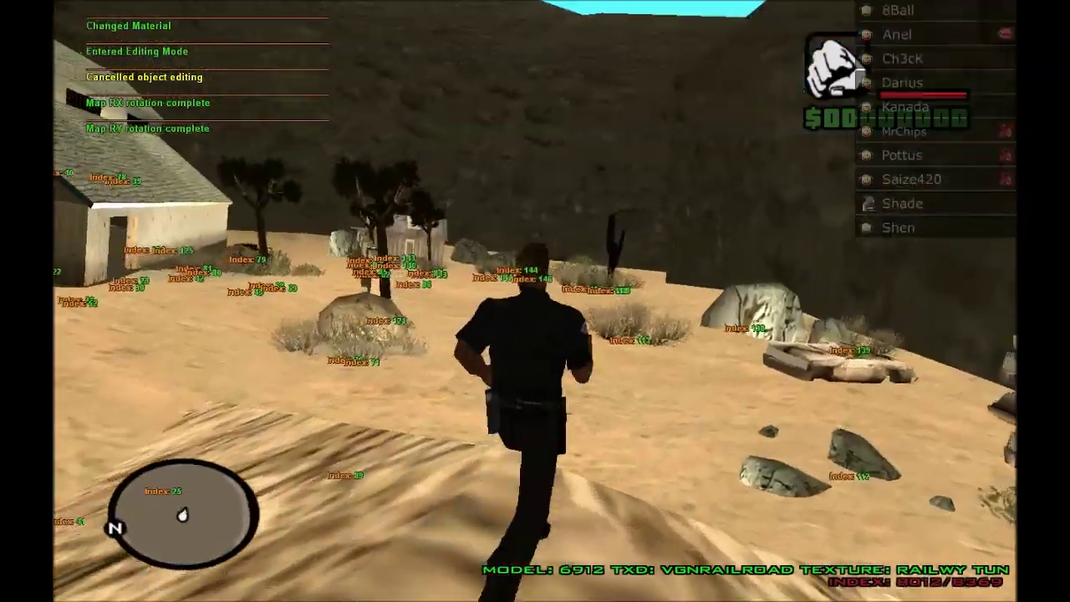
pyautogui.press('s')
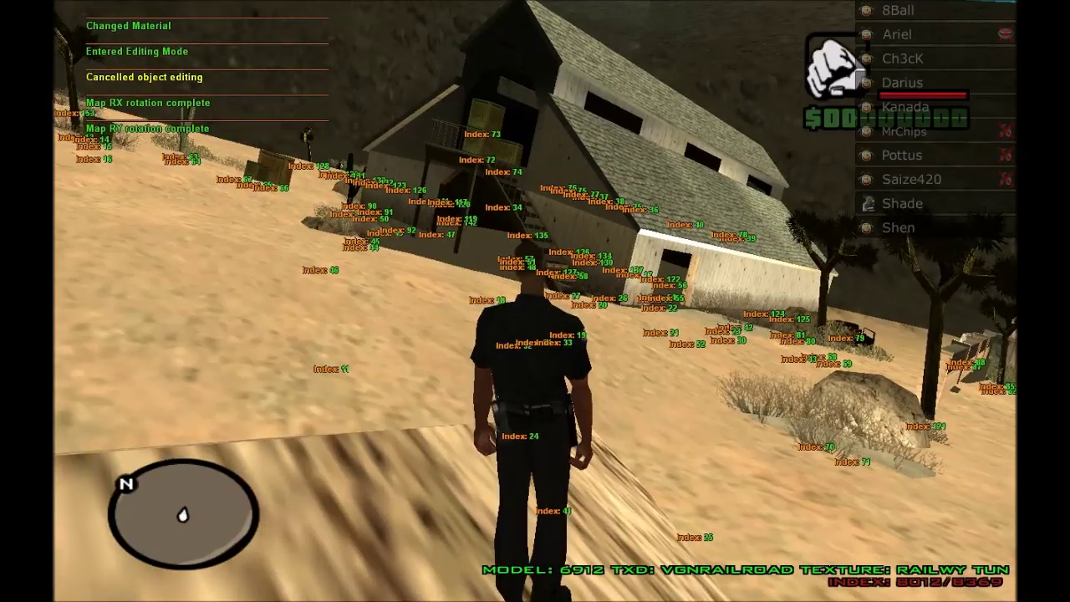
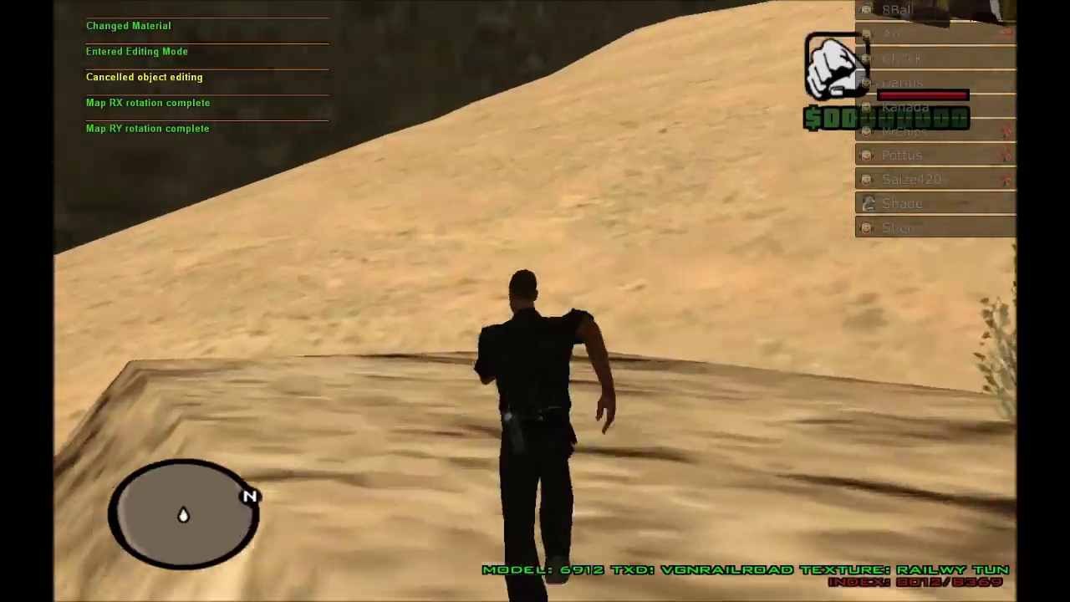
pyautogui.press('w')
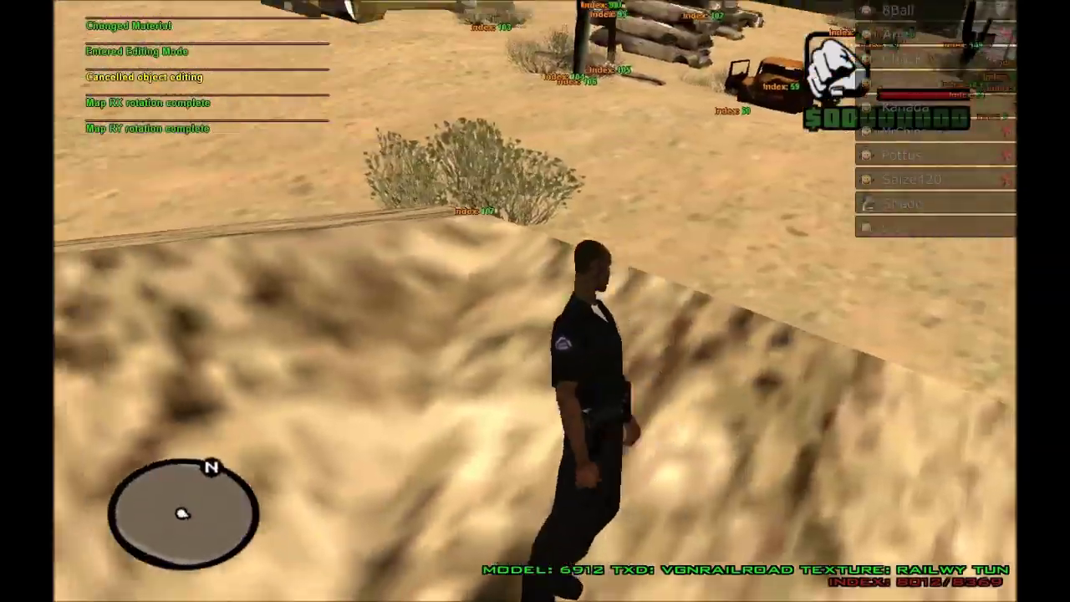
pyautogui.press('w')
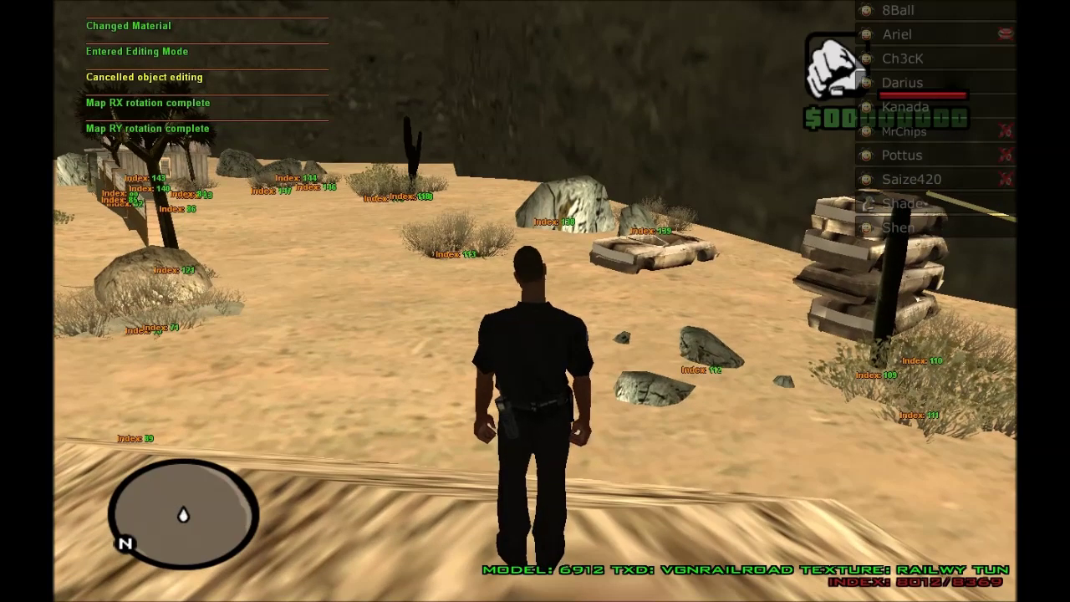
# Display the list of available map editing commands
pyautogui.press('t')
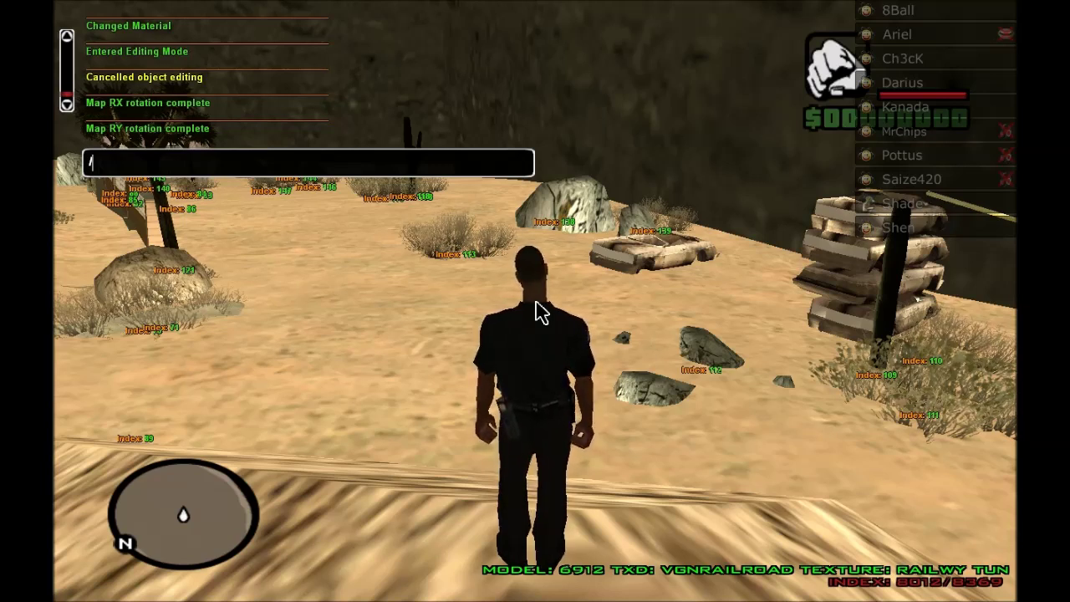
pyautogui.write('help')
pyautogui.press('Return')
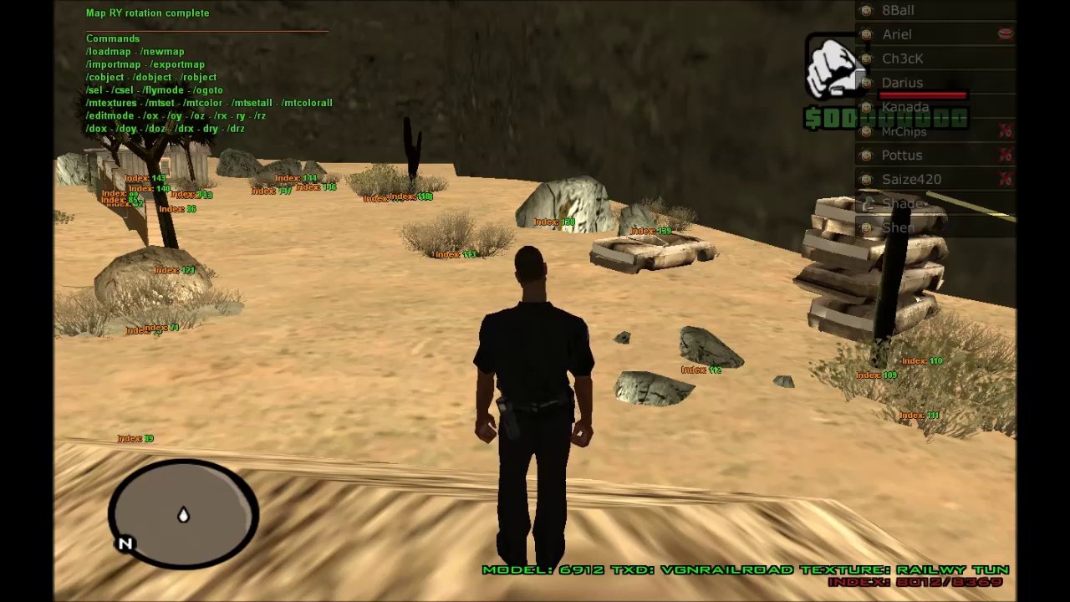
# Try the /search, /msearch and /osearch commands without a search term
pyautogui.press('t')
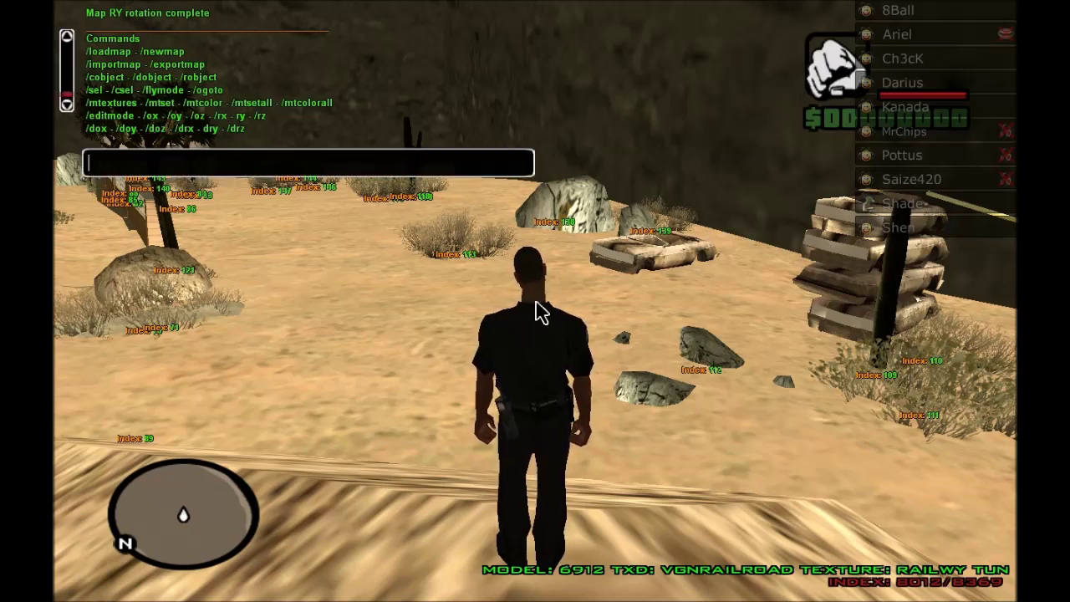
pyautogui.write('/search')
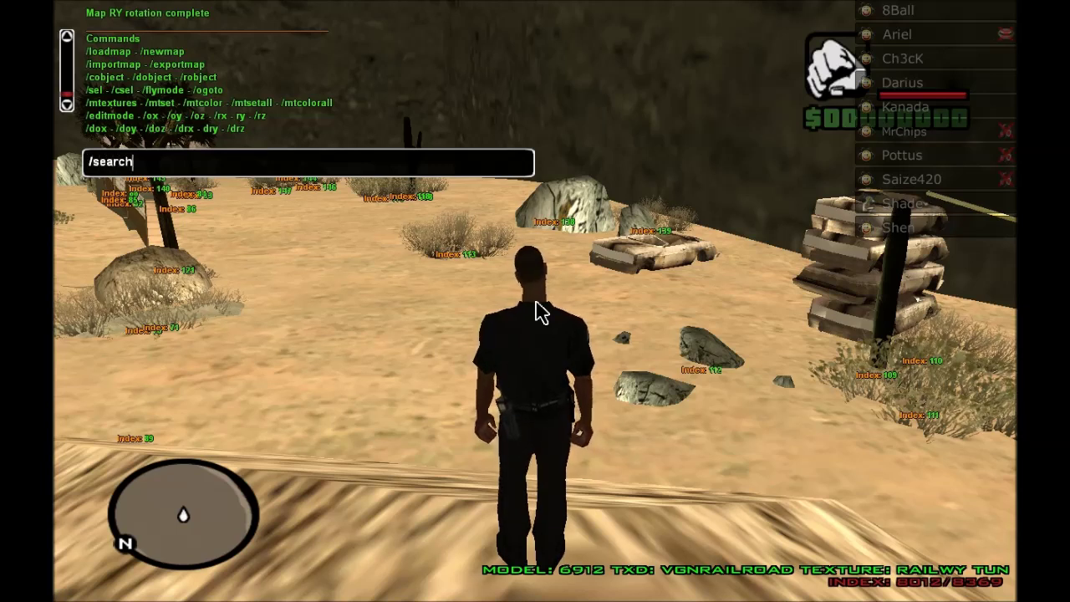
pyautogui.press('Return')
pyautogui.press('t')
pyautogui.press('Up')
pyautogui.write('t')
pyautogui.press('BackSpace')
pyautogui.write('m')
pyautogui.press('Return')
pyautogui.press('t')
pyautogui.press('Up')
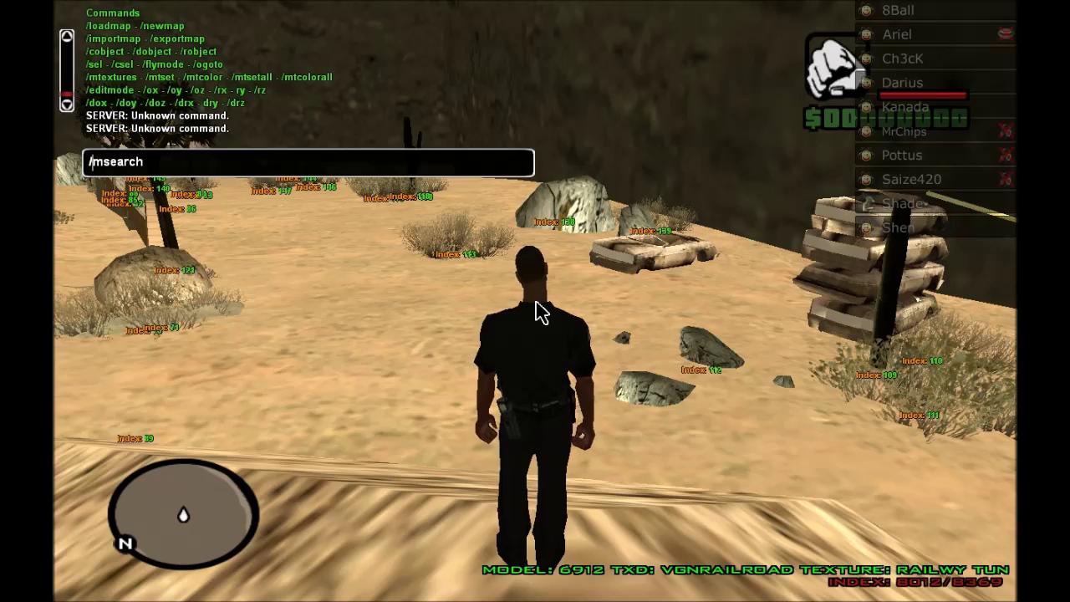
pyautogui.press('Return')
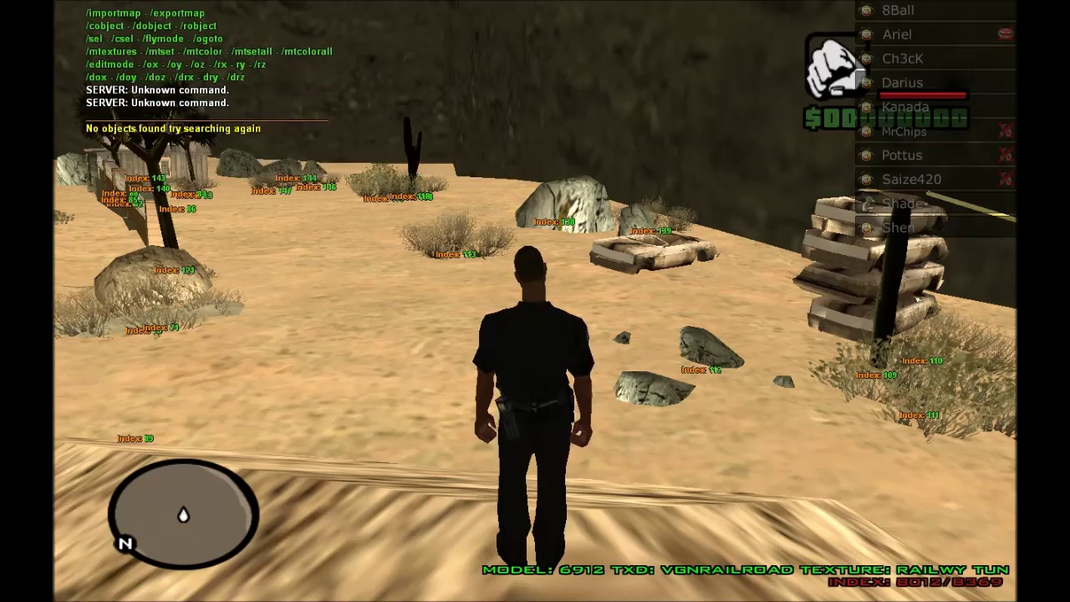
# Search the objects for "plane" with /osearch and look through the listed models
pyautogui.press('t')
pyautogui.press('Up')
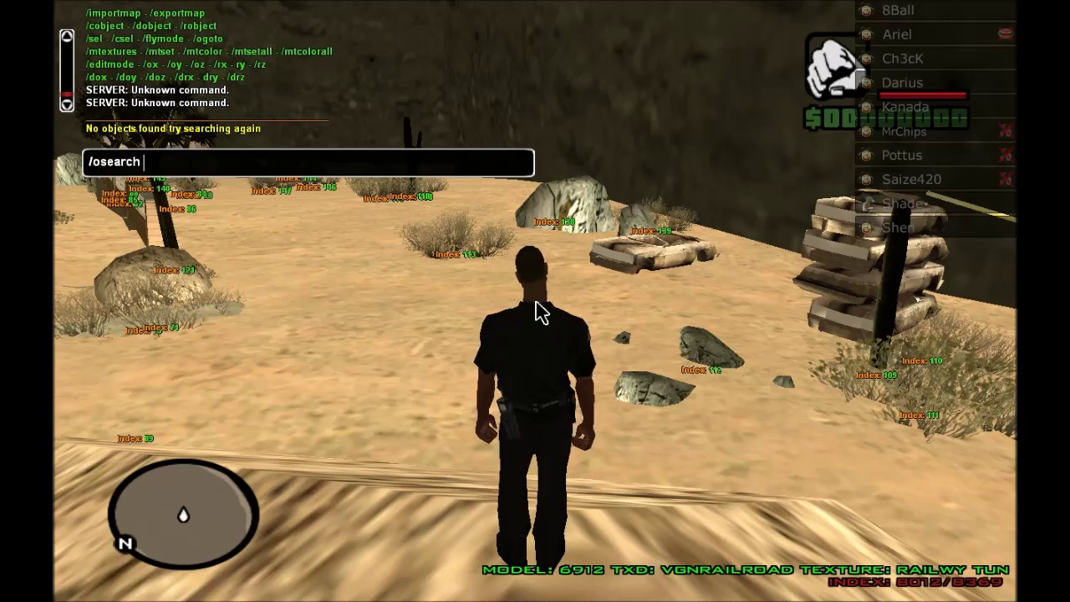
pyautogui.write('plane')
pyautogui.press('Return')
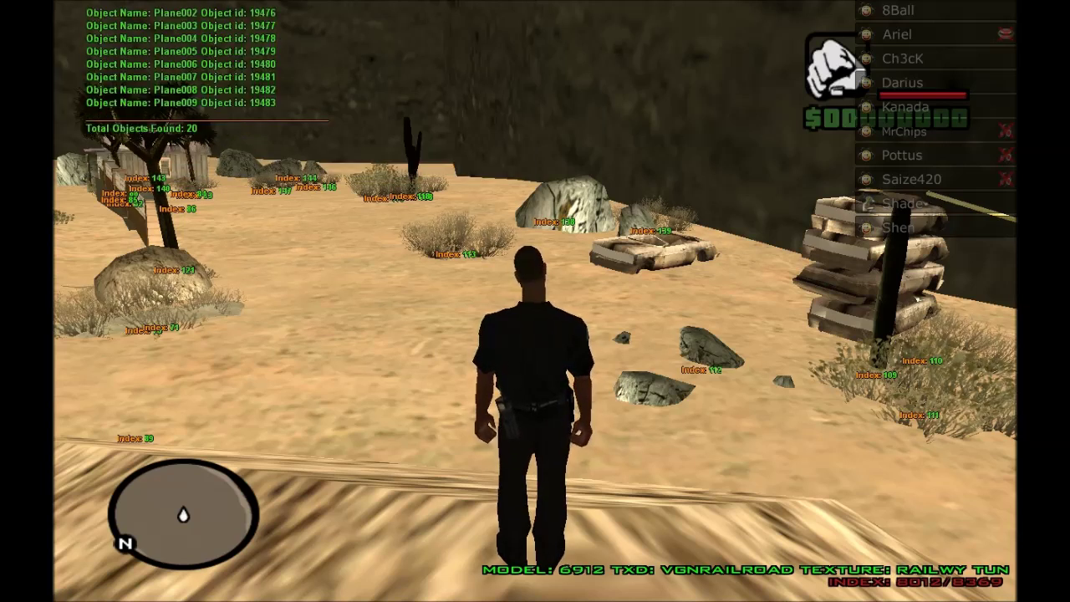
pyautogui.press('pageup')
pyautogui.press('pageup')
pyautogui.press('pagedown')
pyautogui.press('pagedown')
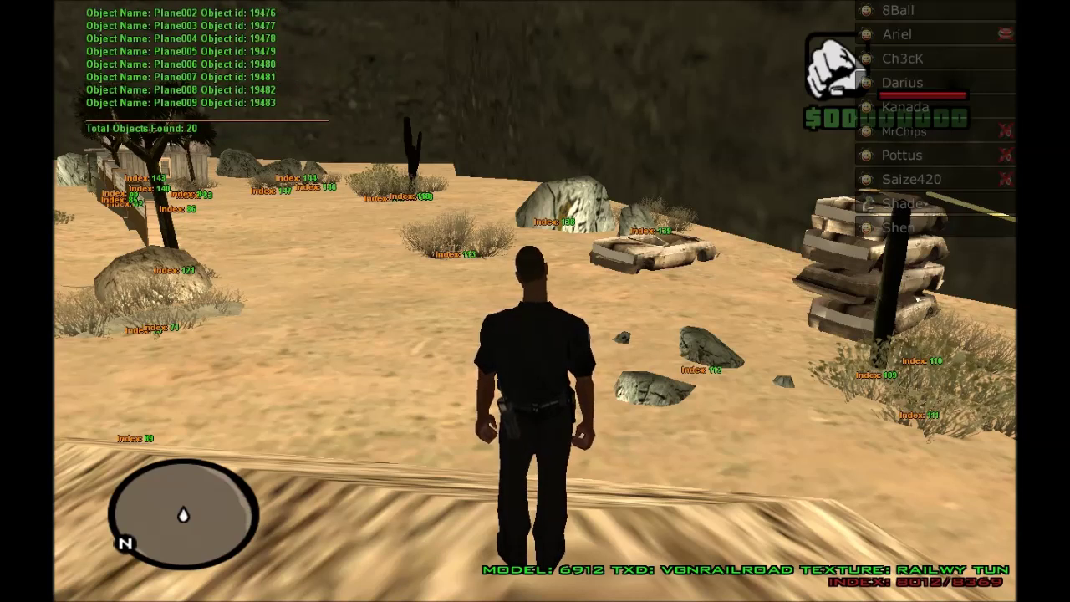
# Create an object with model ID 19478 and move around its location to look at it
pyautogui.press('t')
pyautogui.write('/o')
pyautogui.write('cob')
pyautogui.write('ject 19')
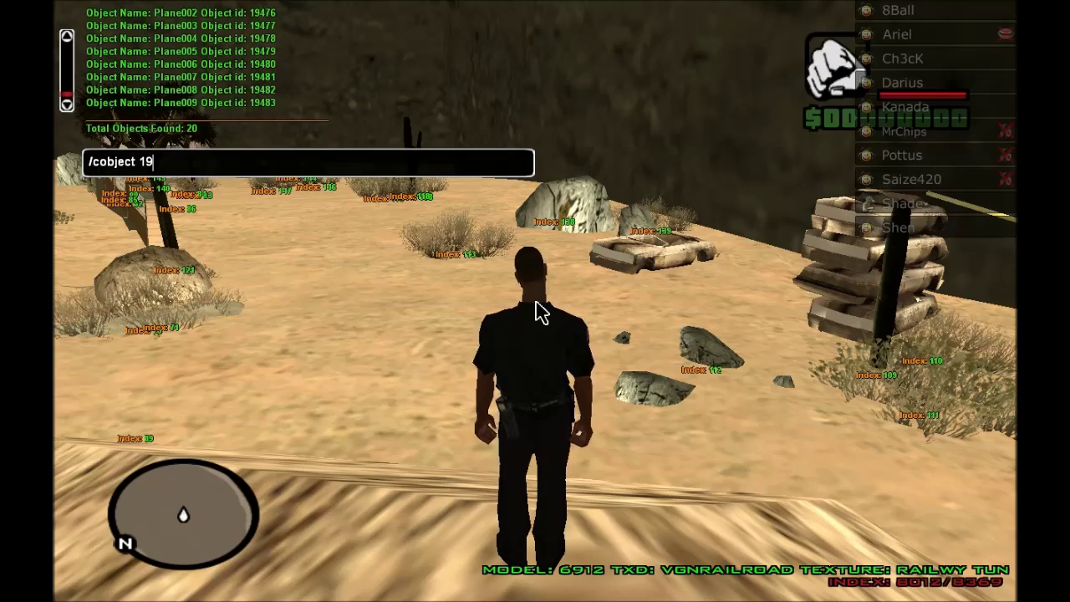
pyautogui.write('478')
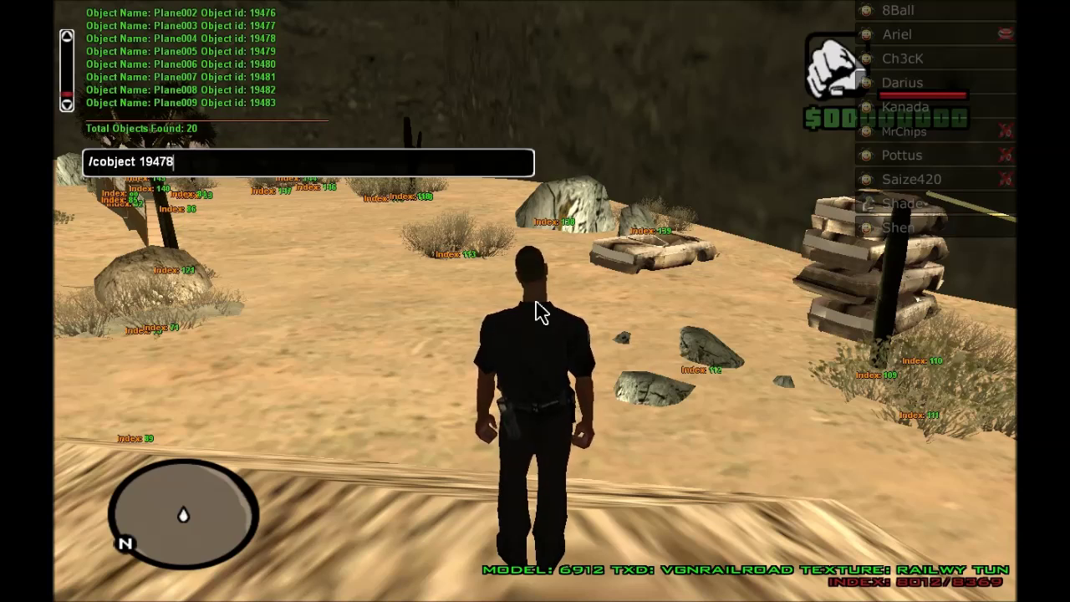
pyautogui.press('Return')
pyautogui.press('a')
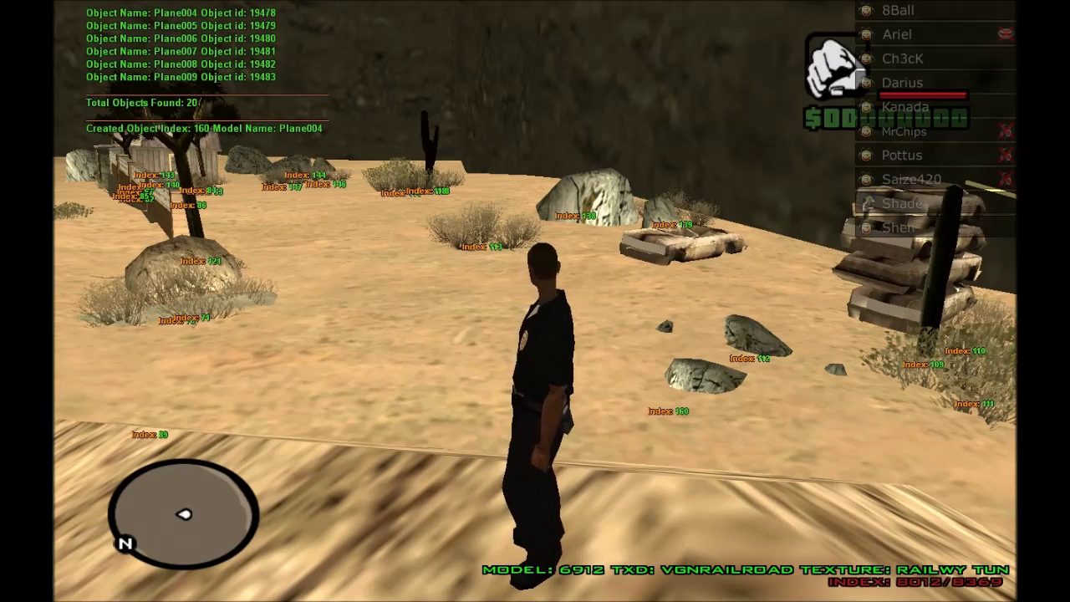
pyautogui.press('d')
pyautogui.press('s')
pyautogui.press('w')
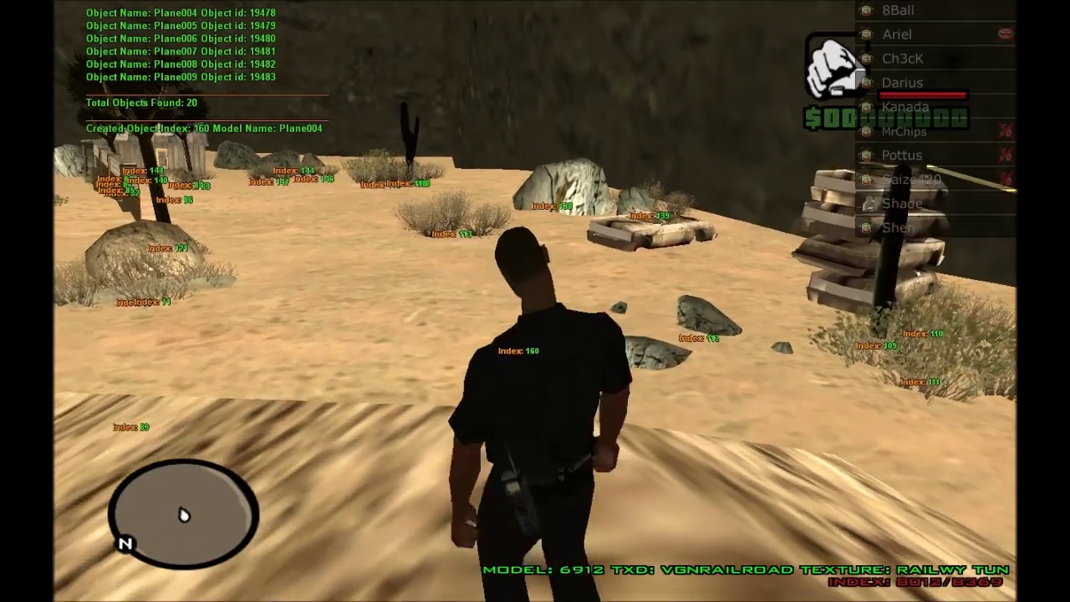
# Start text editing for the new plane object, turn its text on and set the material text to TEST
pyautogui.write('t/text')
pyautogui.press('Return')
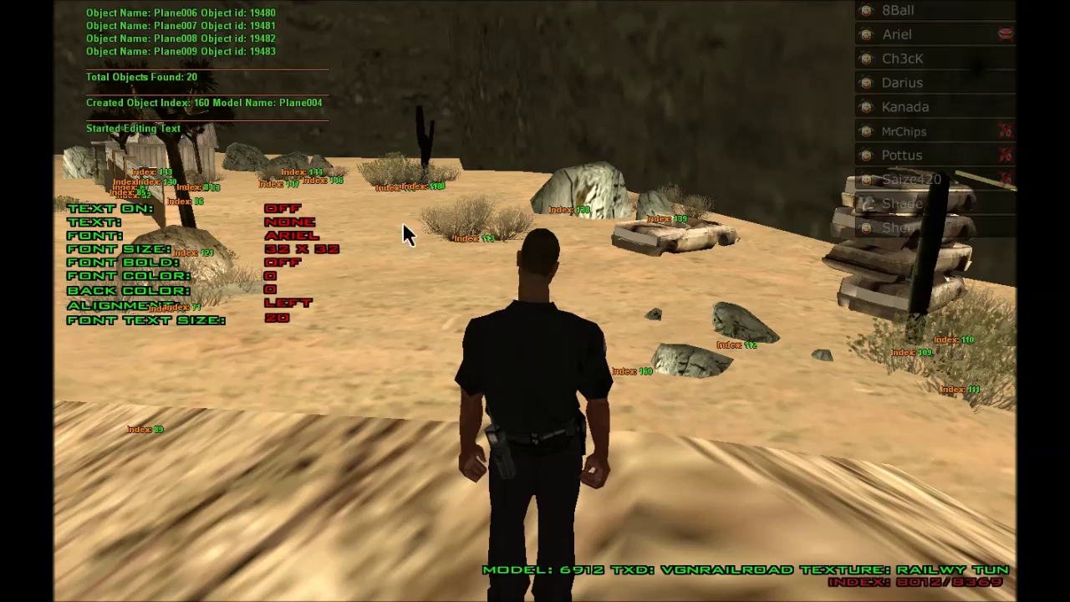
pyautogui.click(288, 222)
pyautogui.press('Escape')
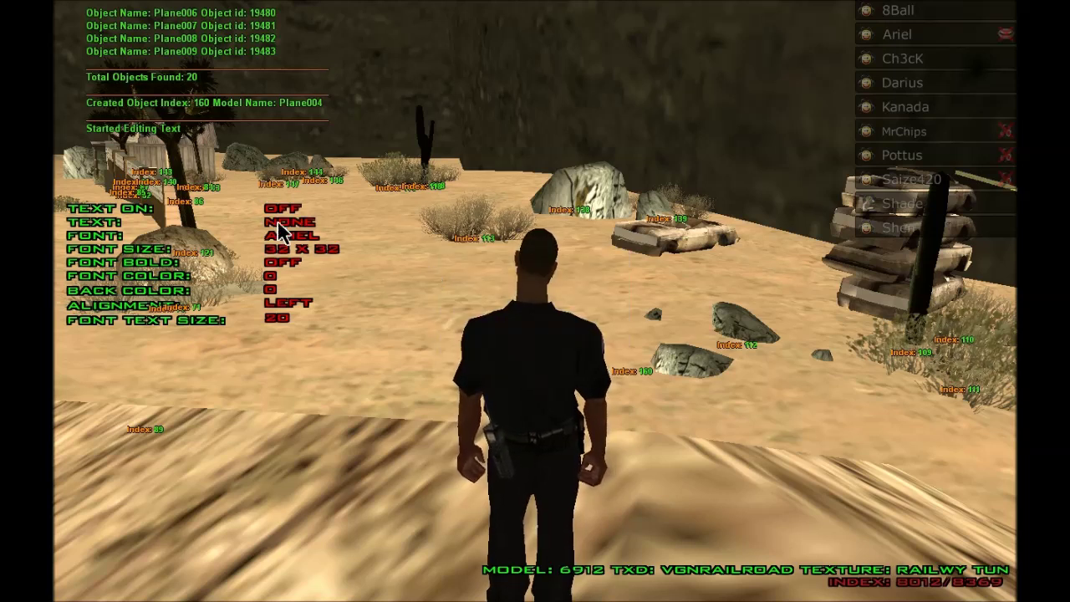
pyautogui.click(280, 209)
pyautogui.click(284, 224)
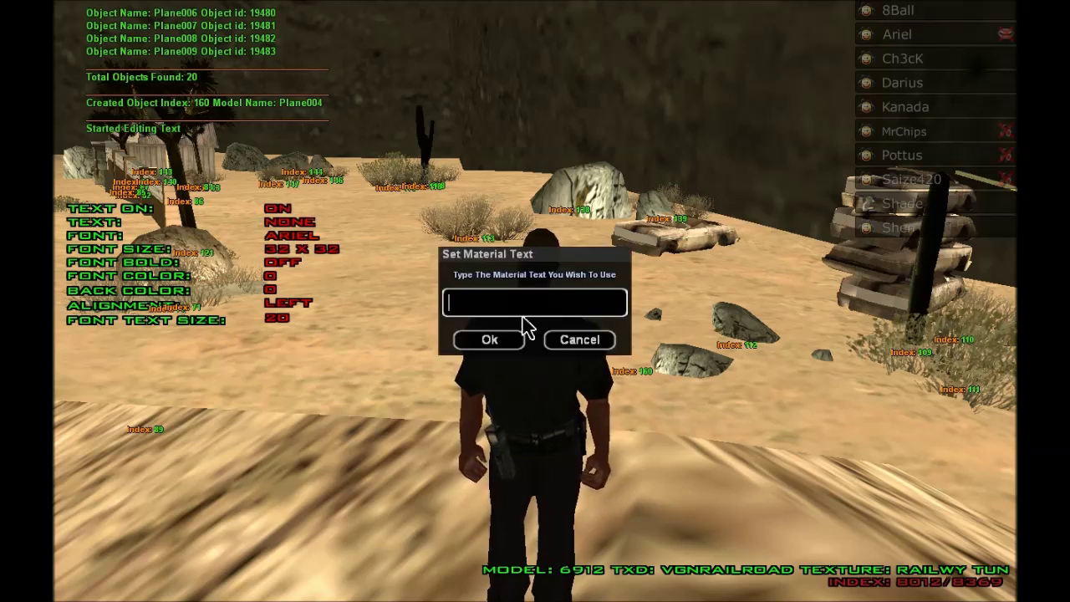
pyautogui.press('Return')
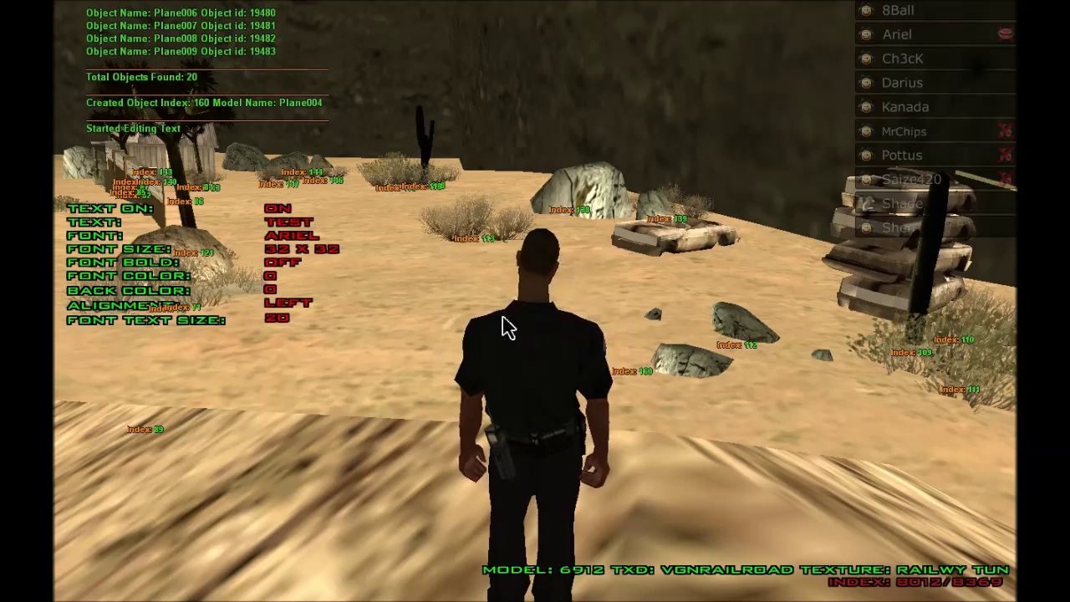
# Set the font color of the plane's text to red with the hex value 0xFFFF0000
pyautogui.click(269, 276)
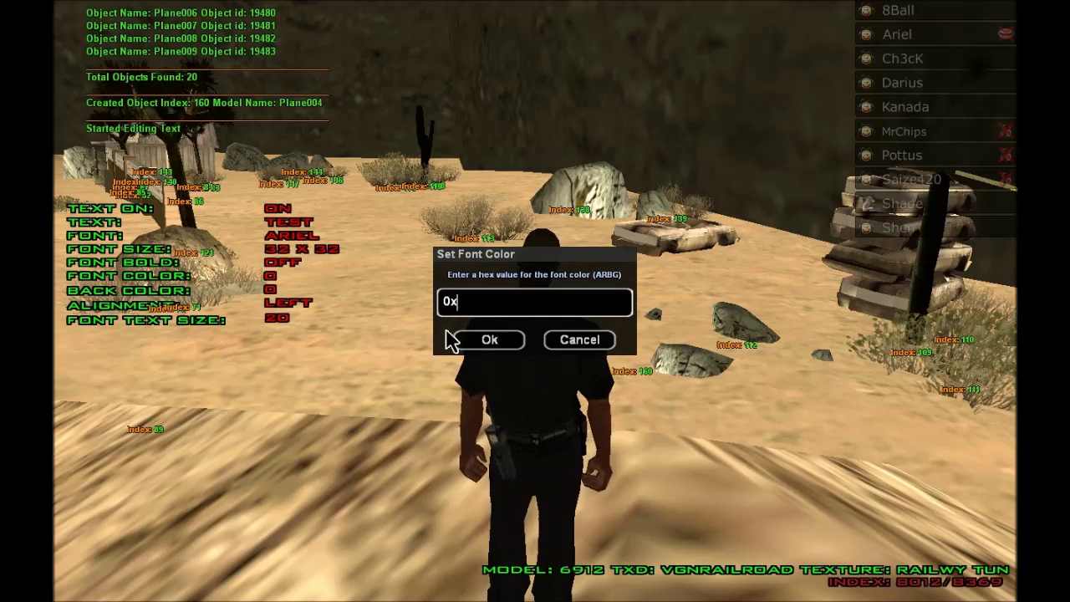
pyautogui.write('FF')
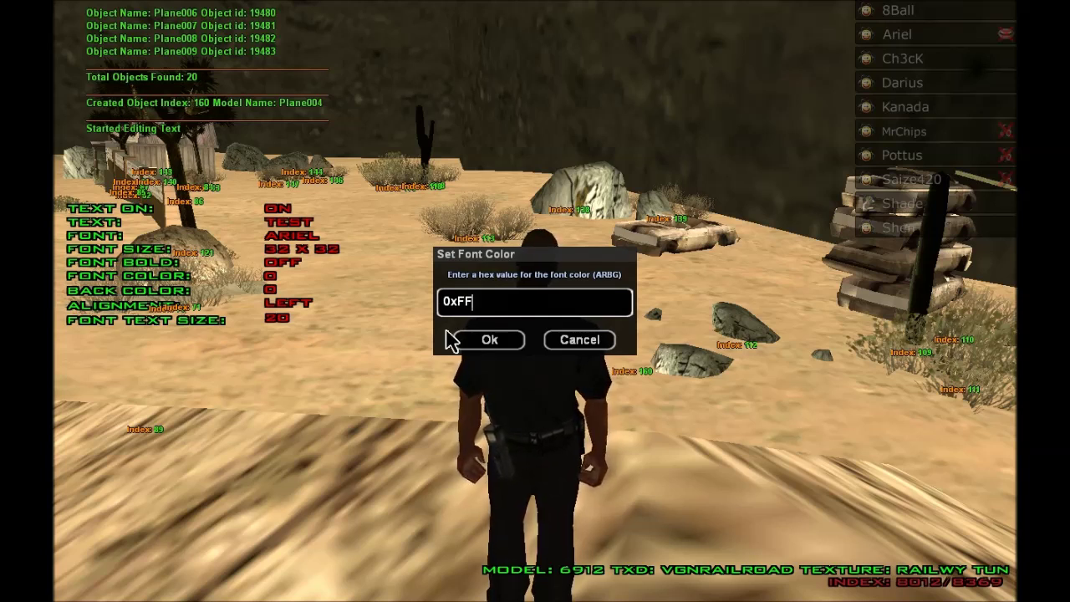
pyautogui.write('FF0000')
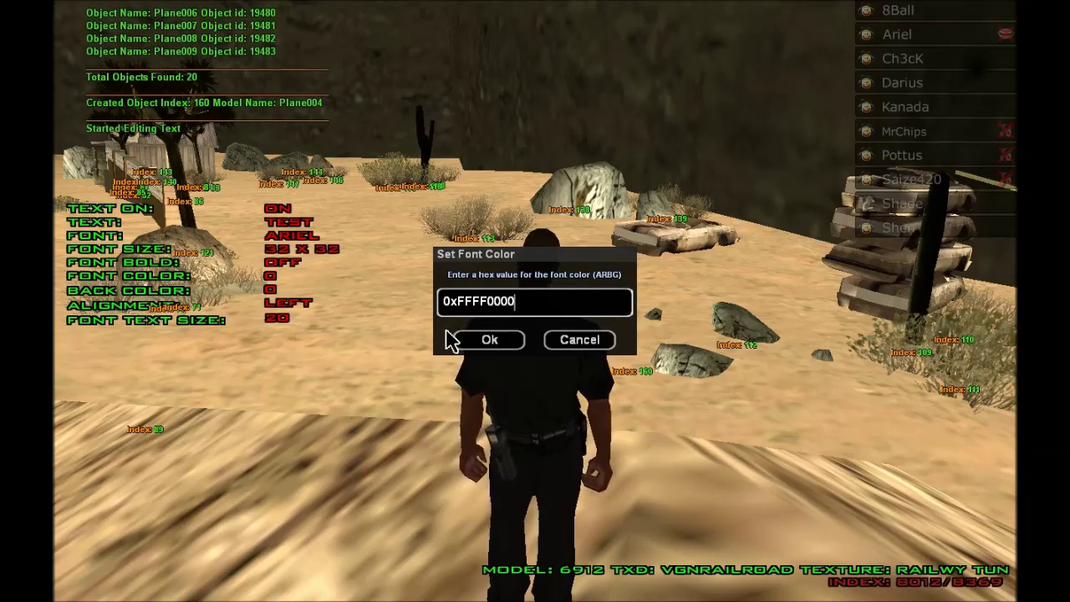
pyautogui.press('Return')
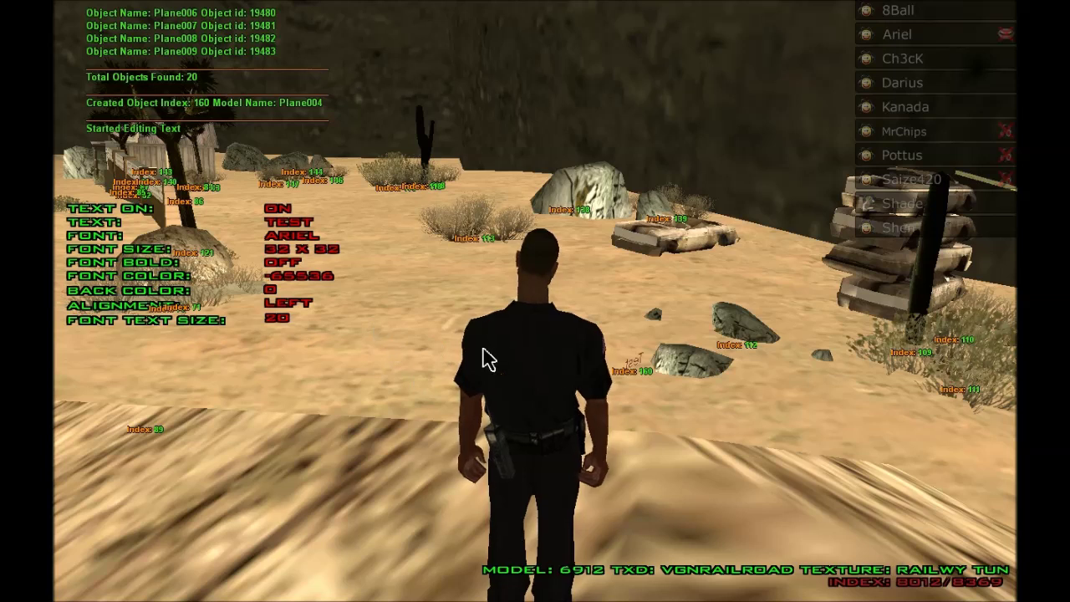
pyautogui.write('t/edit m')
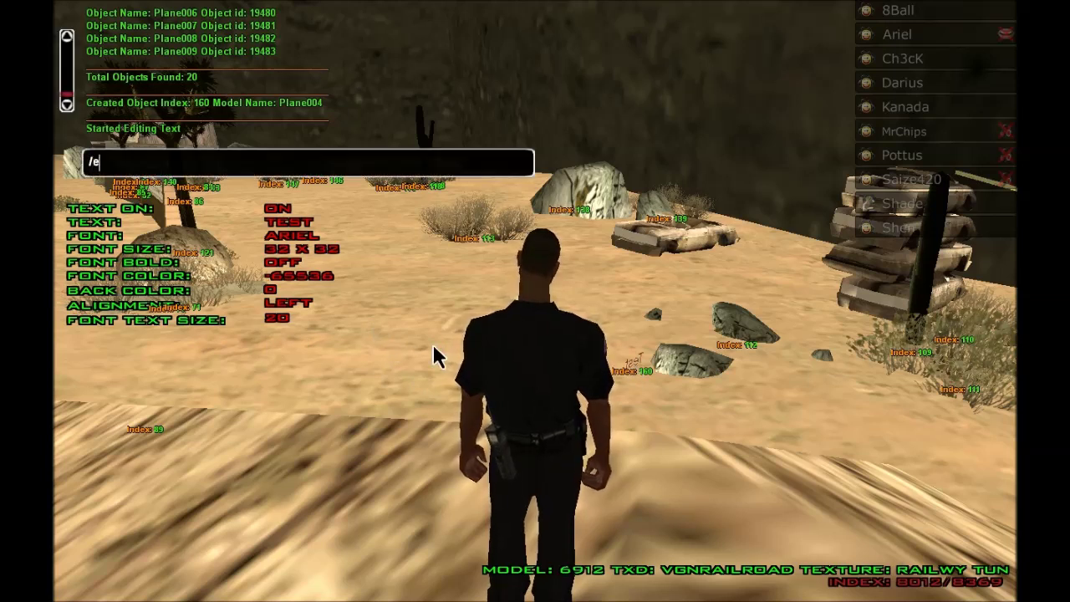
pyautogui.press('BackSpace')
pyautogui.press('BackSpace')
pyautogui.press('BackSpace')
pyautogui.press('BackSpace')
pyautogui.press('BackSpace')
pyautogui.press('BackSpace')
pyautogui.press('BackSpace')
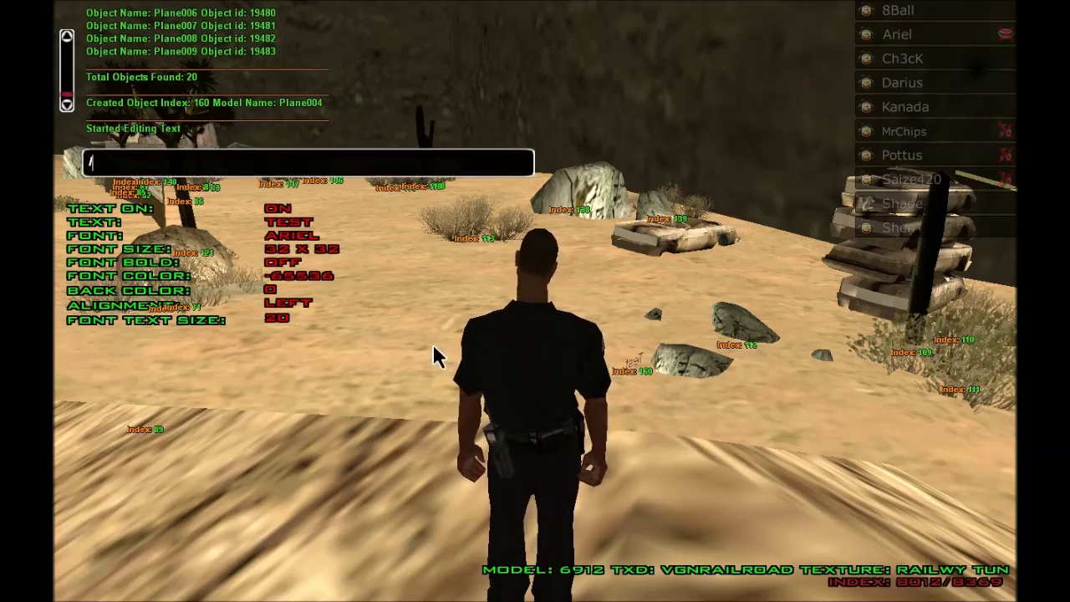
pyautogui.press('Escape')
pyautogui.press('Escape')
# Restart text editing for the plane with /text and set its font size to 256 x 128
pyautogui.press('a')
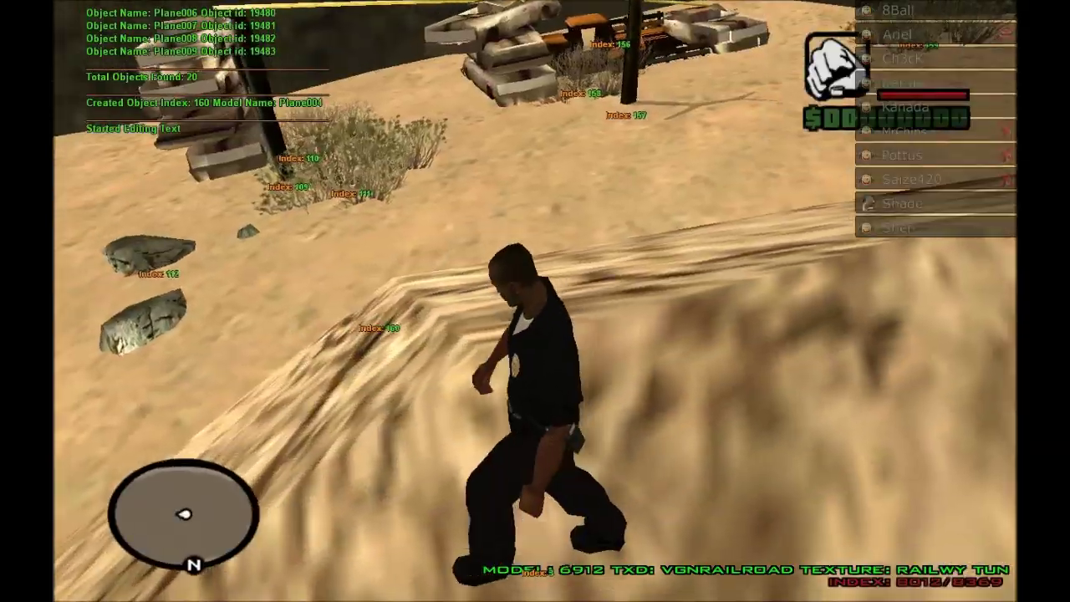
pyautogui.press('d')
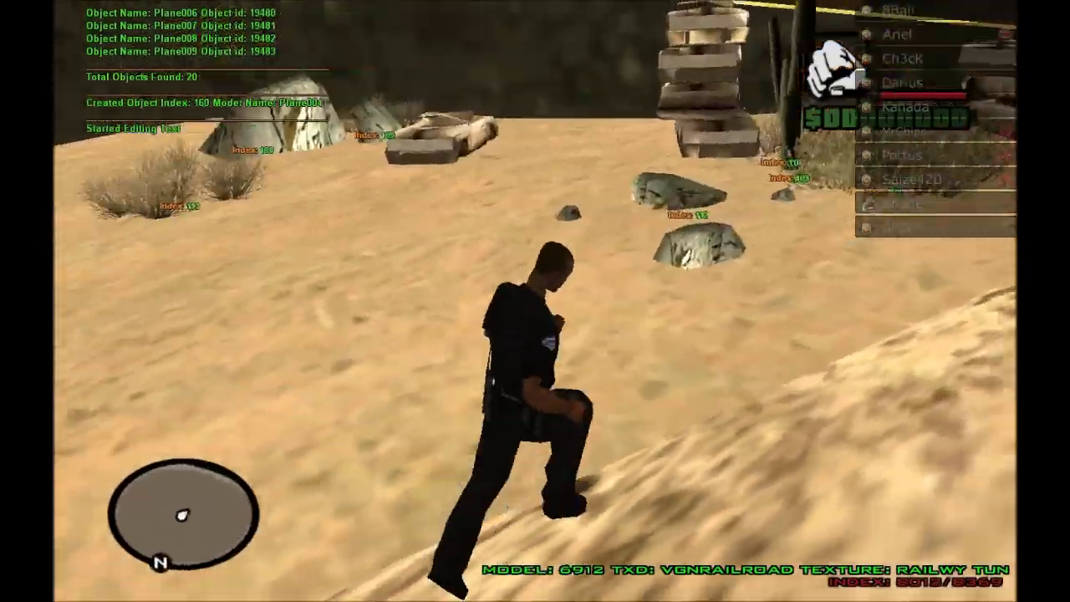
pyautogui.press('w')
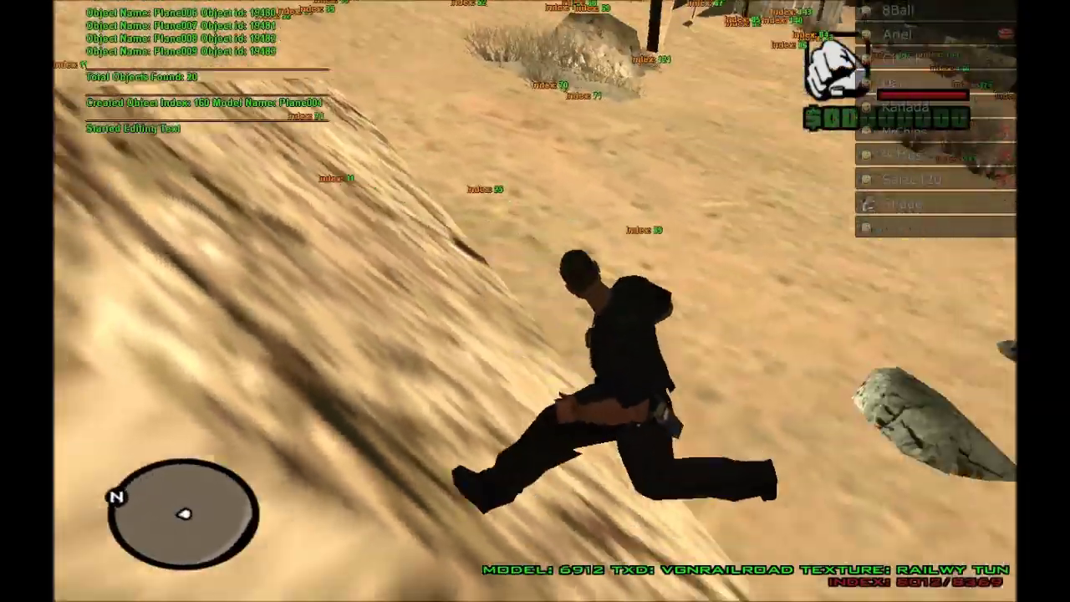
pyautogui.press('w')
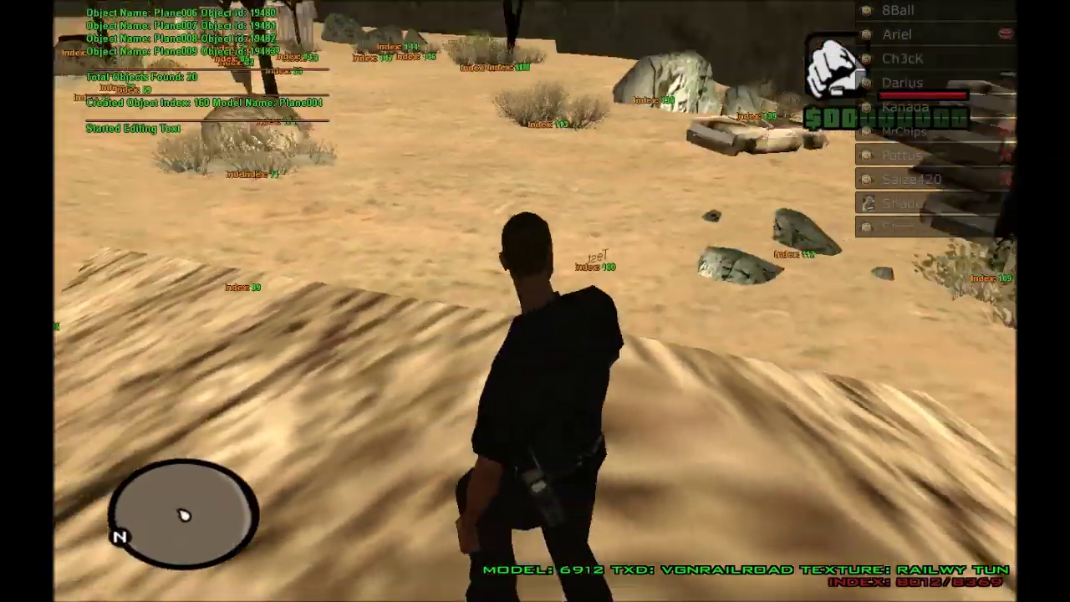
pyautogui.press('w')
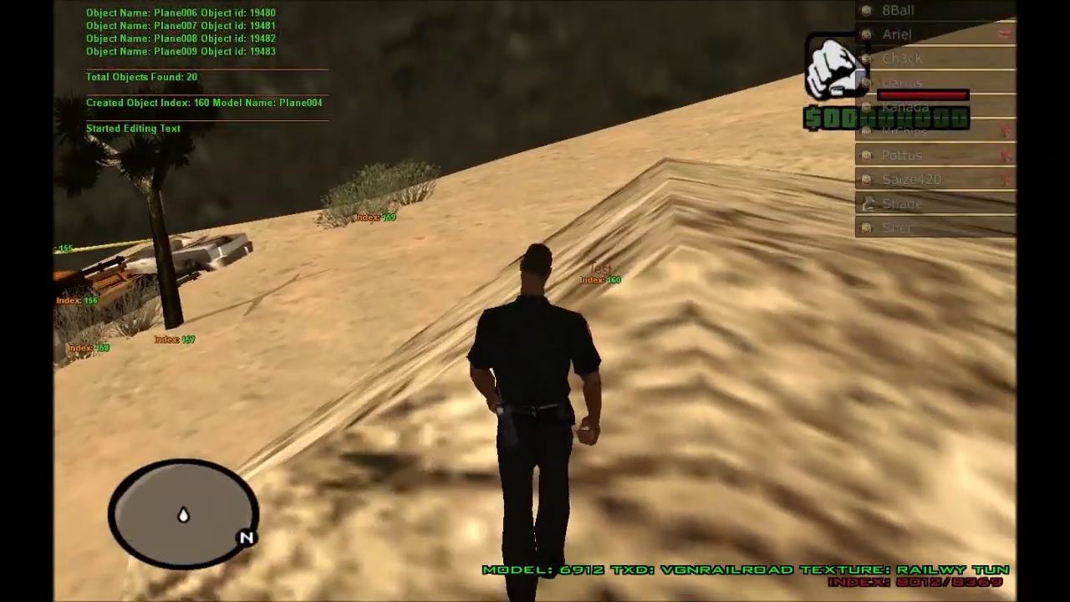
pyautogui.write('t/text')
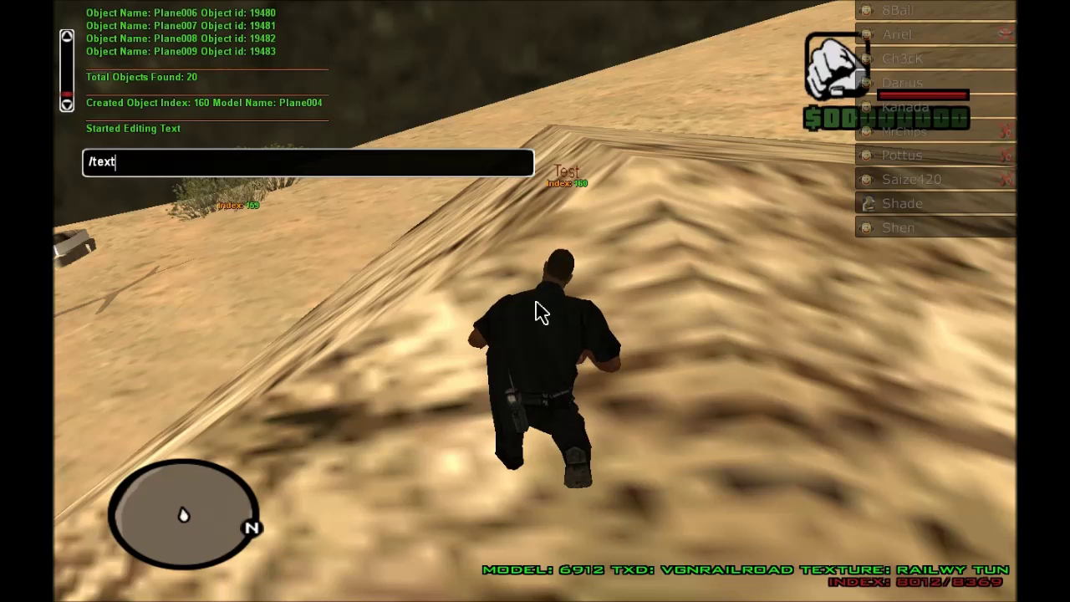
pyautogui.press('Return')
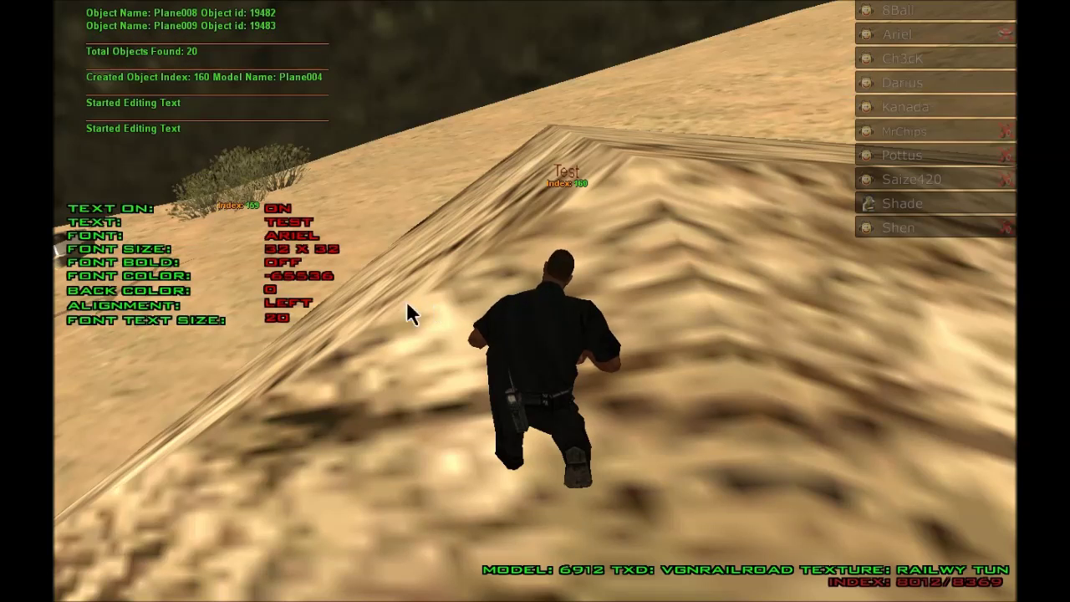
pyautogui.click(322, 246)
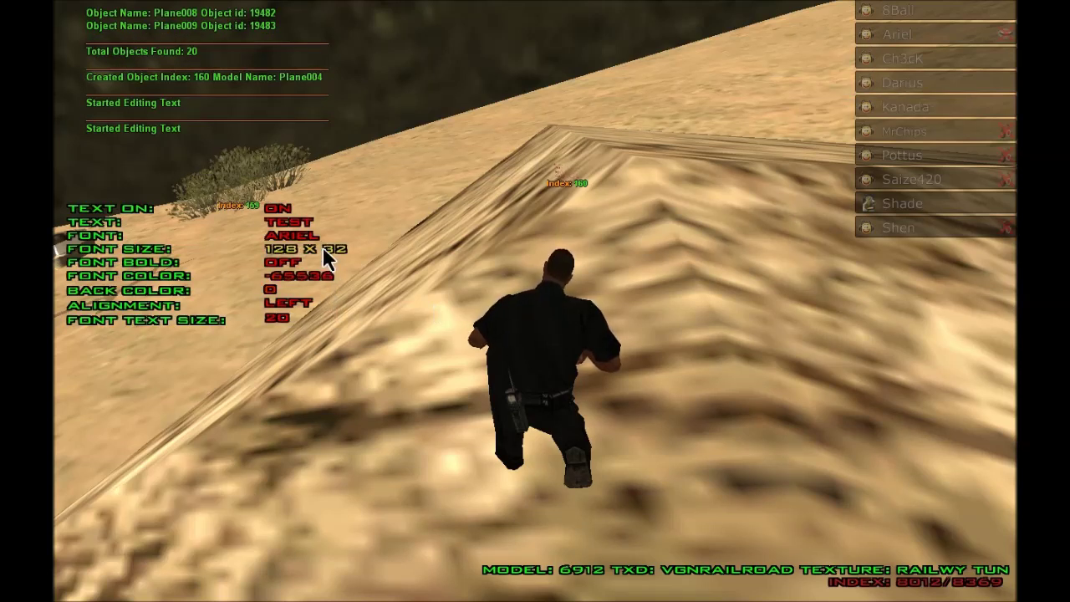
pyautogui.click(322, 246)
pyautogui.click(322, 246)
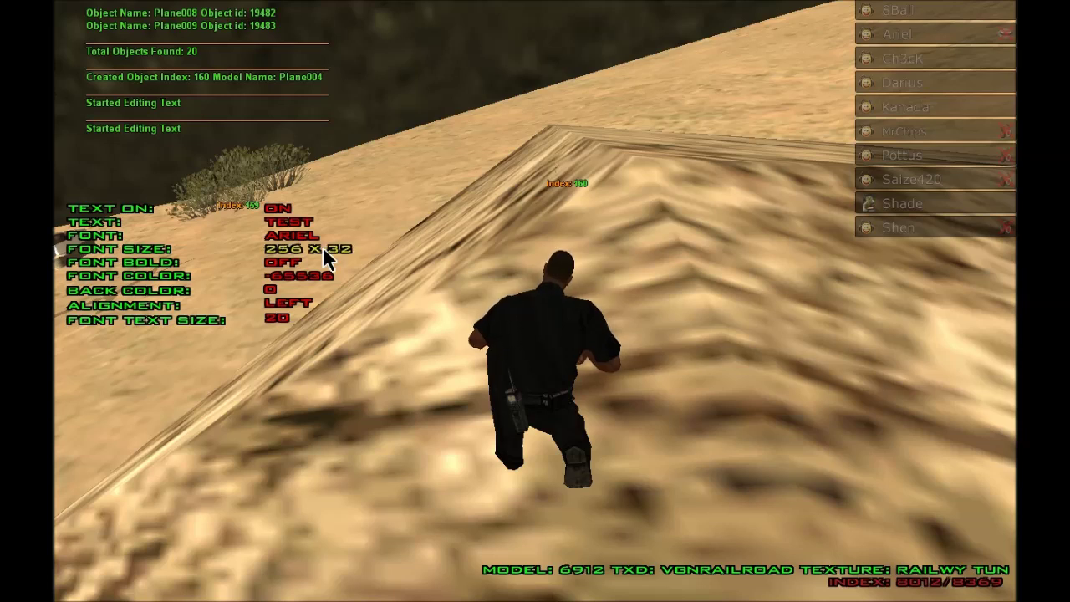
pyautogui.click(323, 247)
pyautogui.click(322, 246)
# Try font text sizes of 100 and 150 on the plane's text
pyautogui.click(293, 316)
pyautogui.write('100')
pyautogui.press('Return')
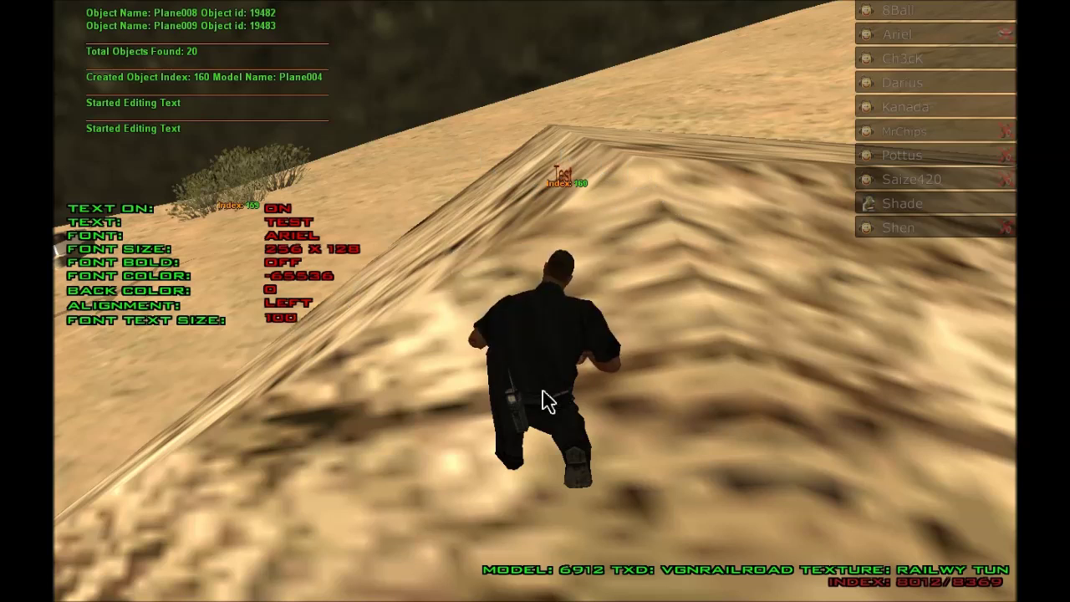
pyautogui.click(290, 320)
pyautogui.write('150')
pyautogui.press('Return')
# Try larger font text sizes of 200 and 199 on the plane's text
pyautogui.click(290, 320)
pyautogui.write('200')
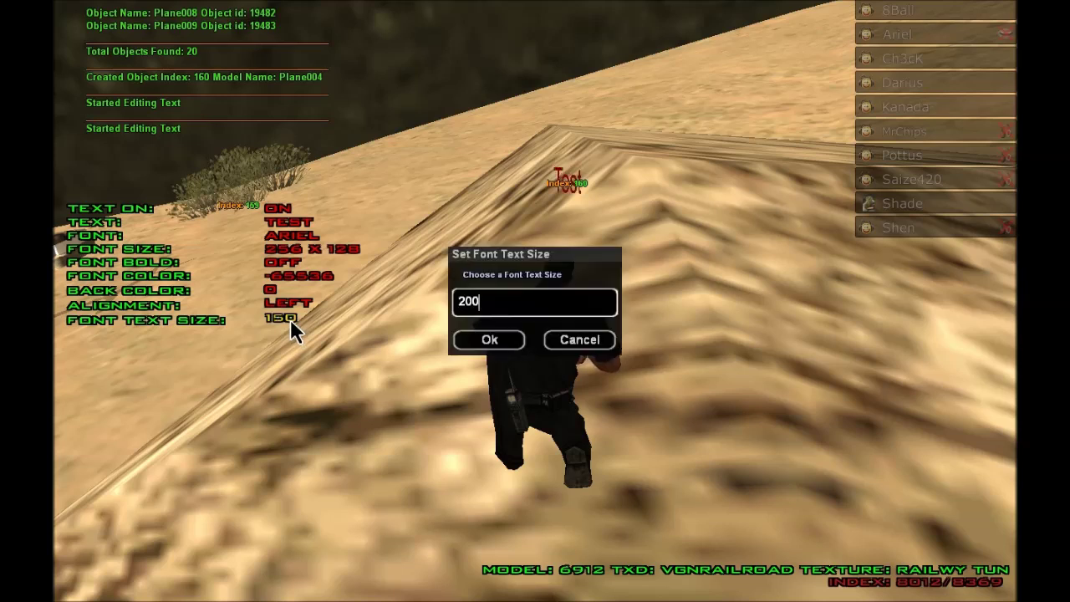
pyautogui.press('Return')
pyautogui.click(290, 319)
pyautogui.write('190')
pyautogui.press('Return')
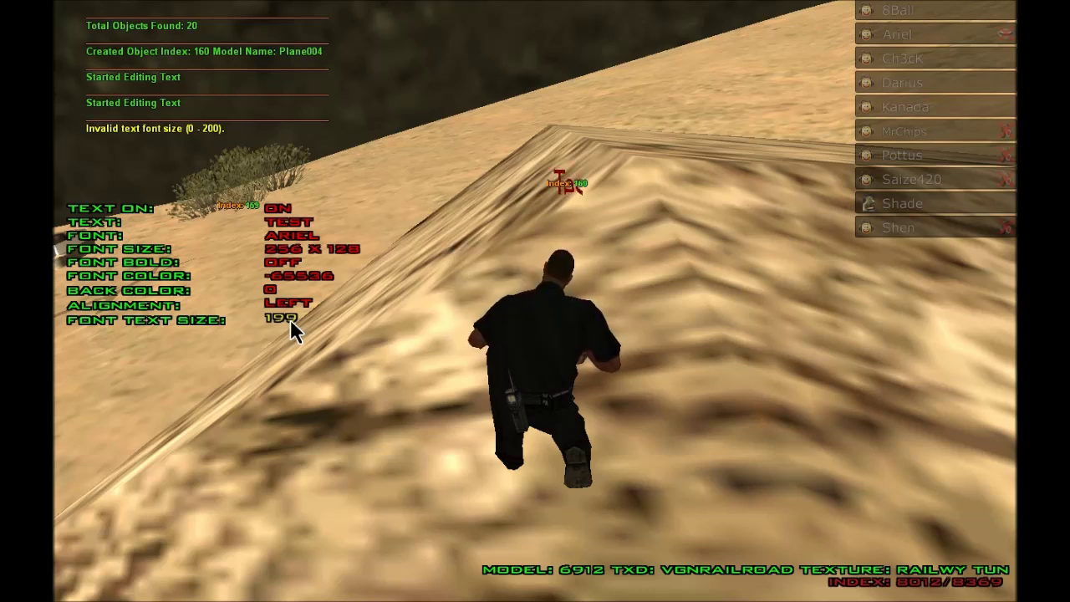
pyautogui.click(290, 318)
pyautogui.write('1')
pyautogui.press('Return')
pyautogui.write('t/text')
pyautogui.press('Return')
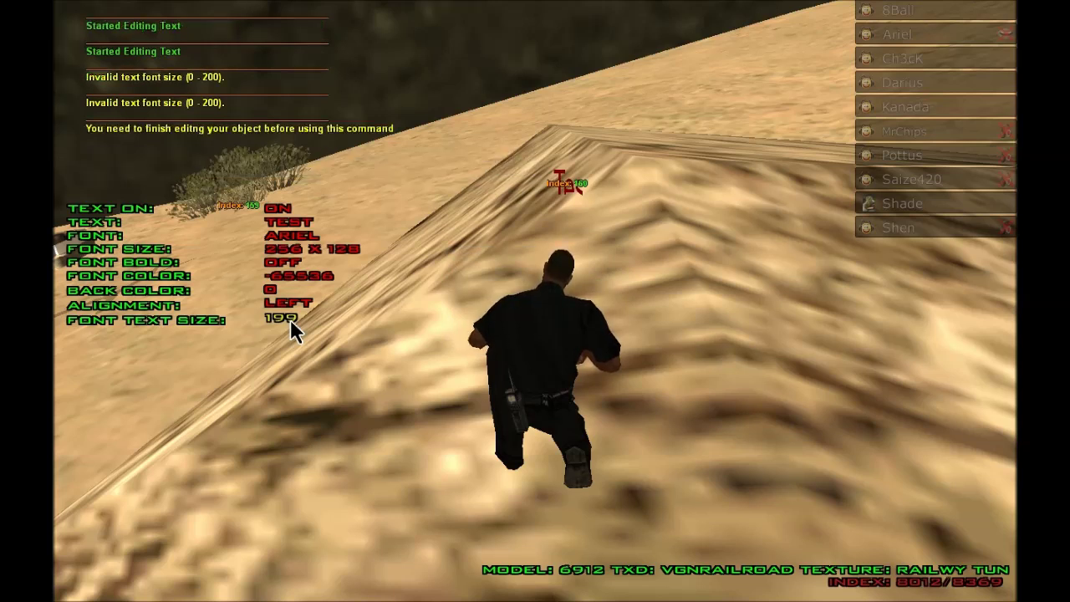
# Set the font text size of the plane's text to 150 and its alignment to Center
pyautogui.click(290, 319)
pyautogui.write('150')
pyautogui.press('Return')
pyautogui.click(309, 303)
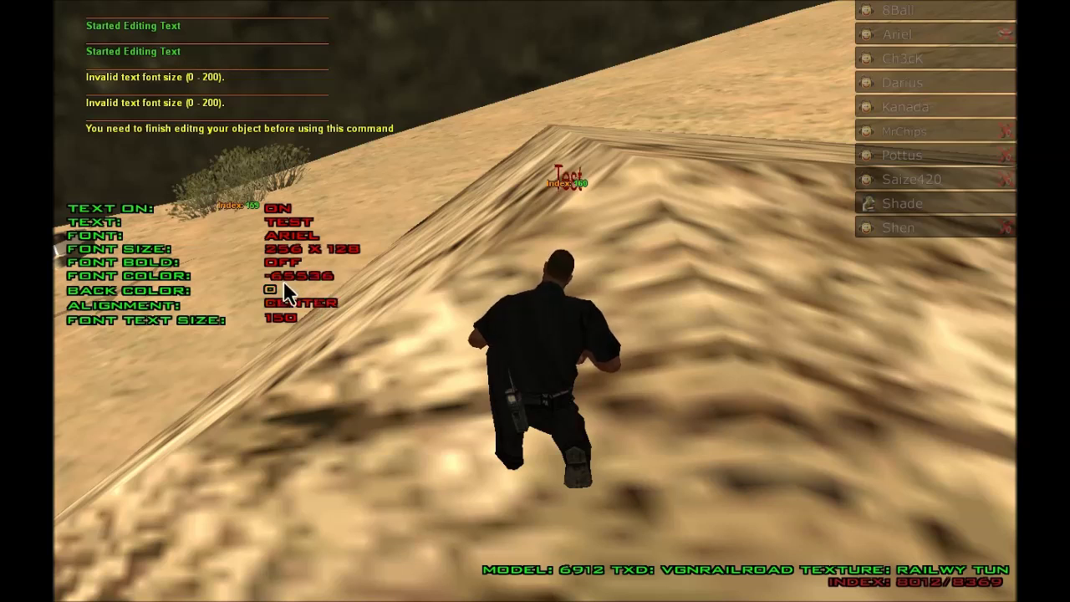
# Set the back color of the plane's text to yellow (0xFFFFFF00) and try the bold option
pyautogui.click(271, 290)
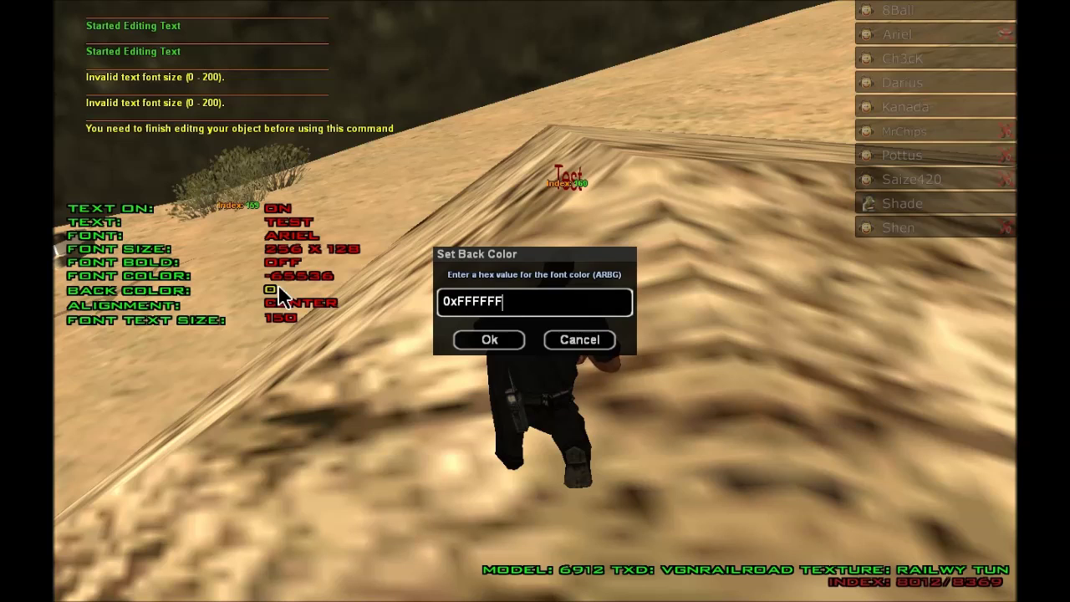
pyautogui.press('Return')
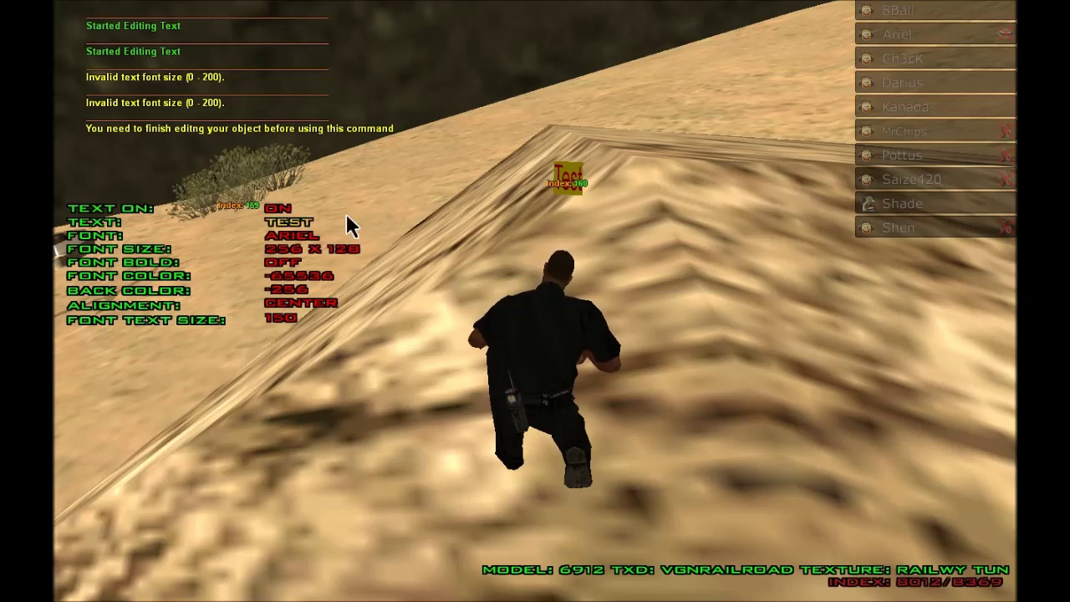
pyautogui.click(284, 262)
pyautogui.click(287, 264)
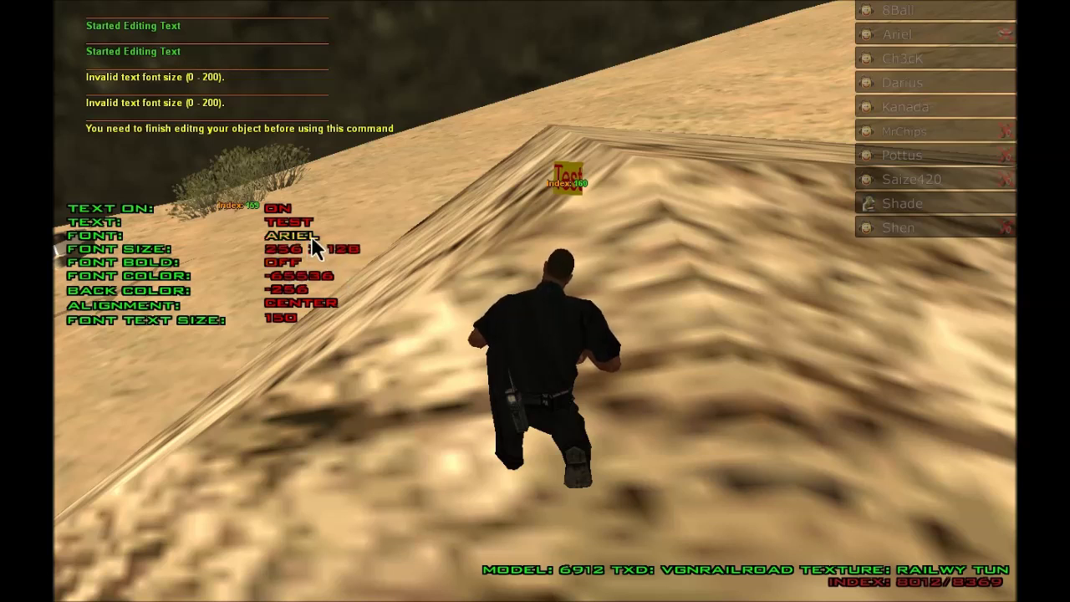
# Cycle the plane's text through the available fonts, including Segoe, and return to Ariel
pyautogui.click(311, 235)
pyautogui.click(311, 236)
pyautogui.click(311, 236)
pyautogui.click(311, 235)
pyautogui.click(310, 236)
pyautogui.click(311, 235)
pyautogui.click(311, 236)
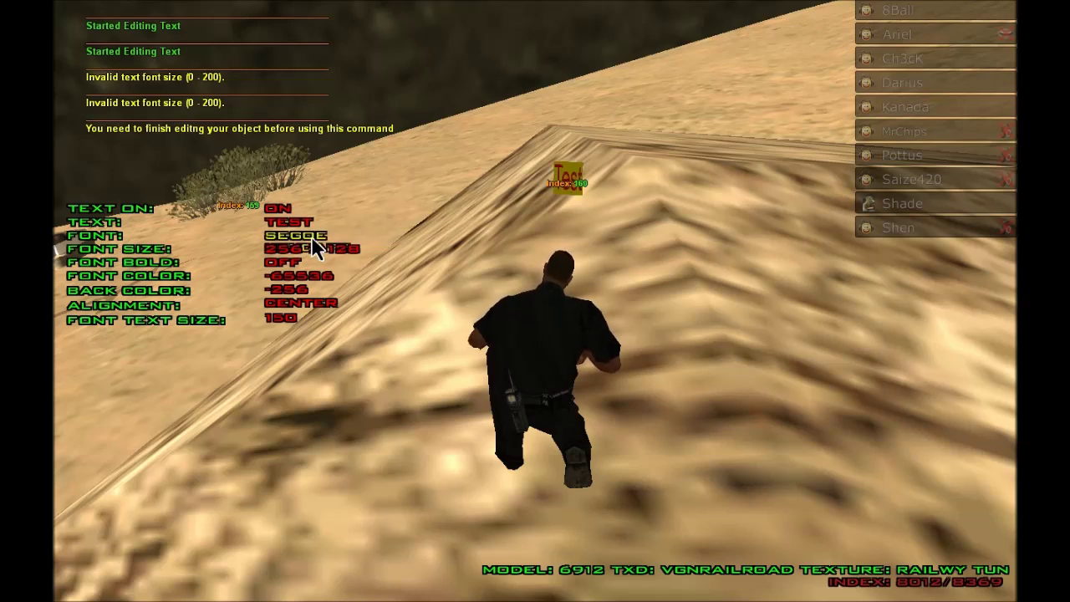
pyautogui.click(313, 238)
pyautogui.click(313, 237)
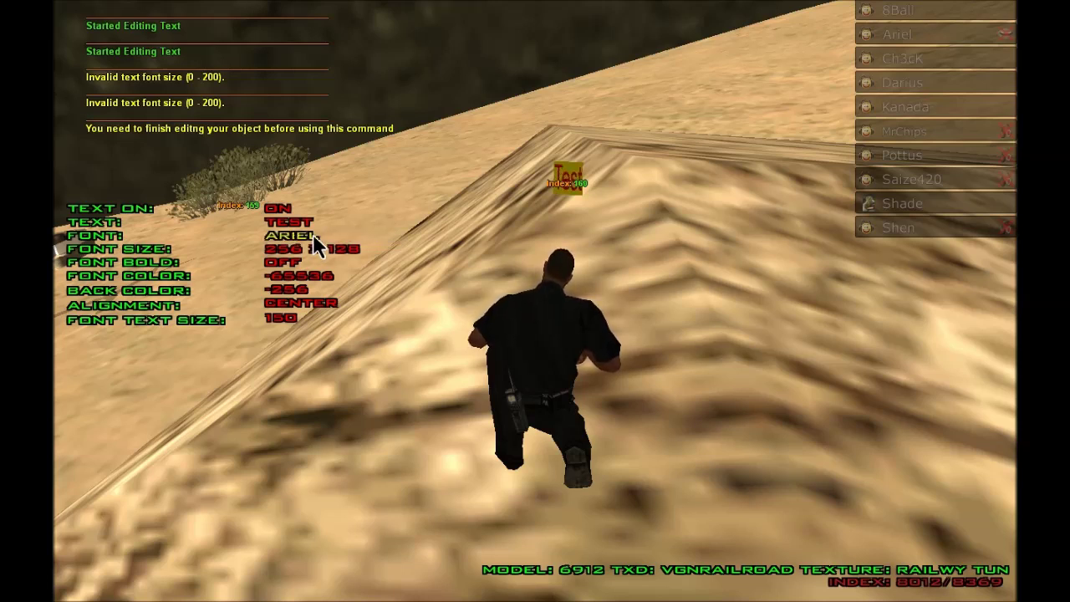
# Leave text editing and walk around the plane to look at its text from different sides
pyautogui.press('Escape')
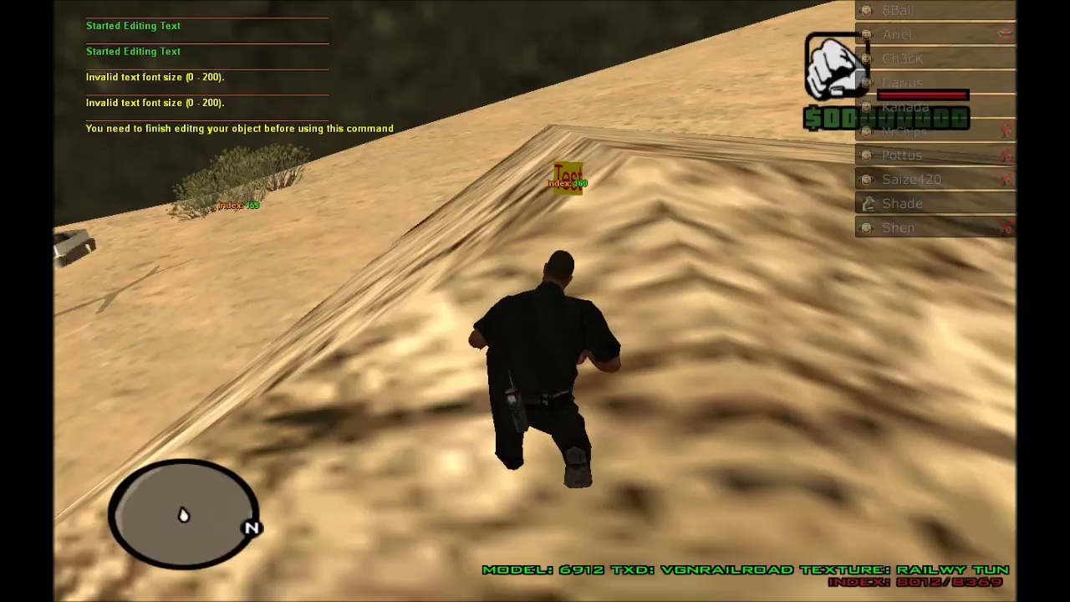
pyautogui.press('w')
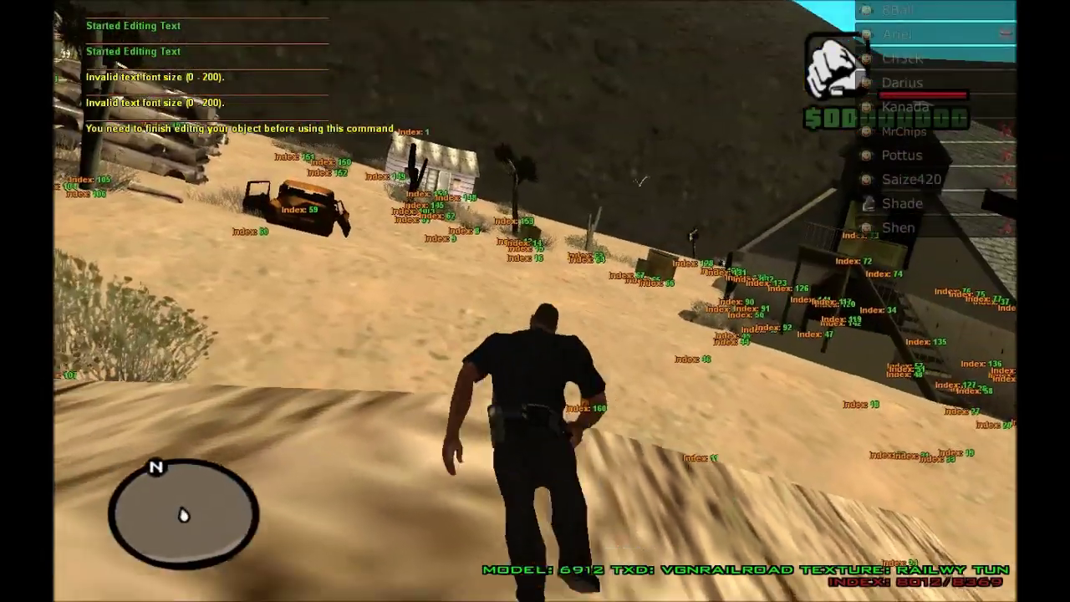
pyautogui.press('w')
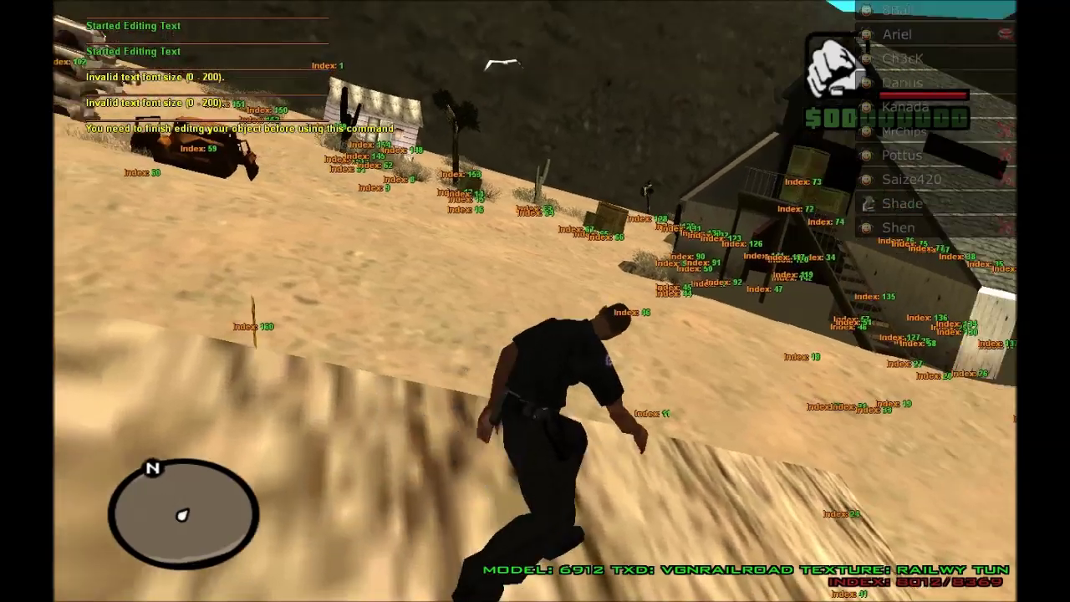
pyautogui.press('w')
# Try to export the map with the /mapexport command
pyautogui.write('t')
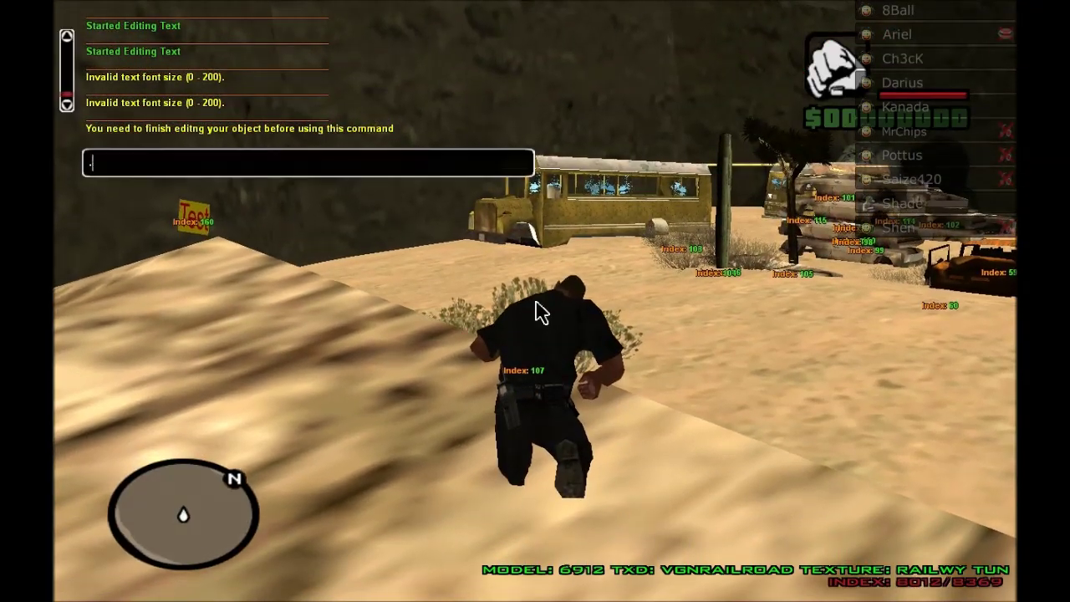
pyautogui.write('/mapexport')
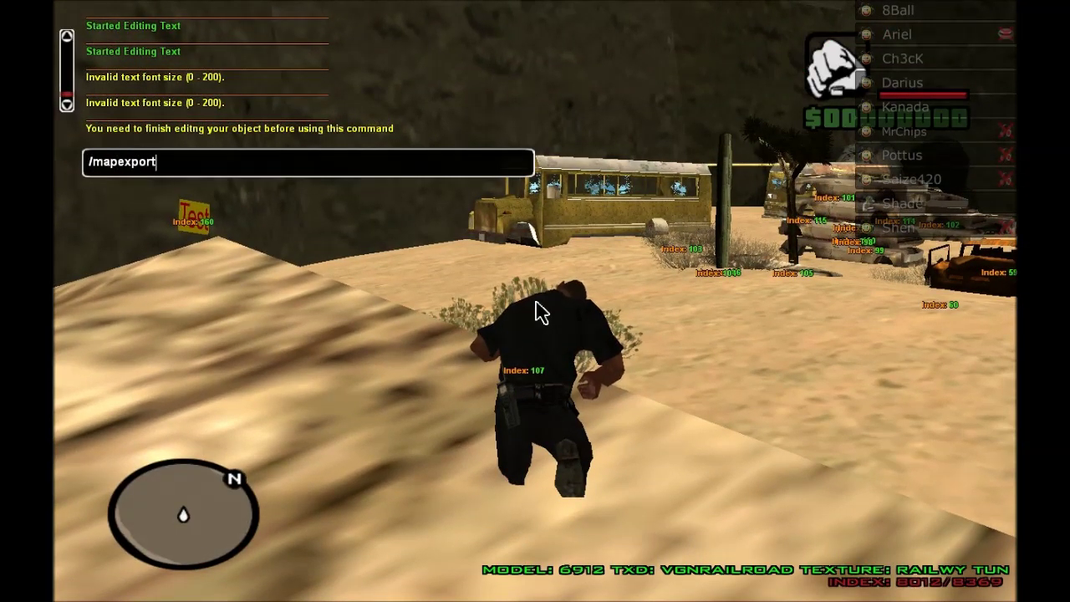
pyautogui.press('Return')
# List the available Texture Studio commands with /thelp
pyautogui.press('t')
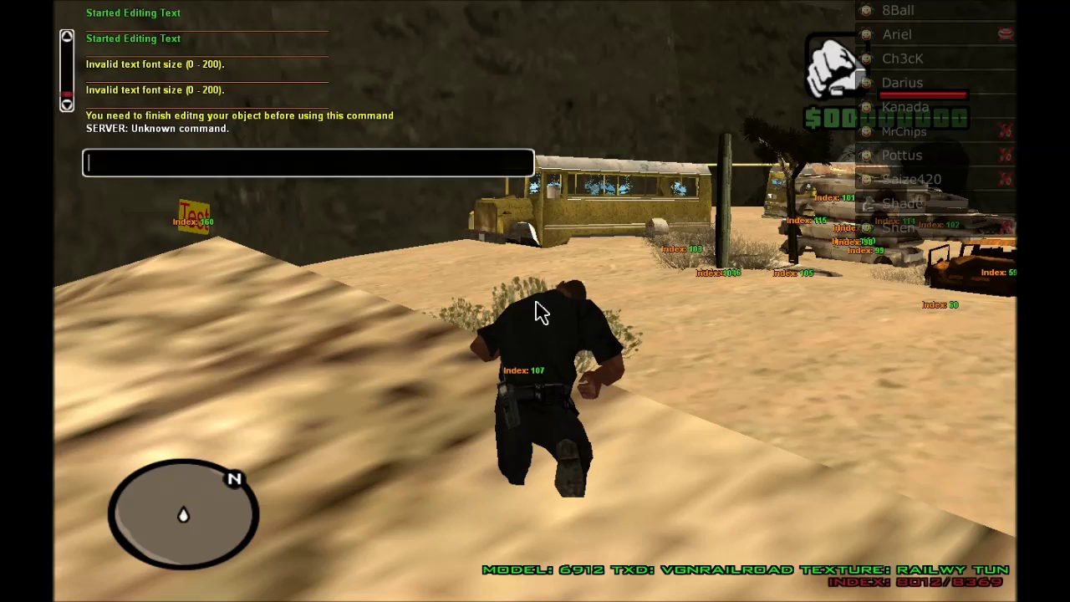
pyautogui.press('pageup')
pyautogui.press('pageup')
pyautogui.press('pagedown')
pyautogui.press('pagedown')
pyautogui.press('pageup')
pyautogui.write('/thelp')
pyautogui.press('Return')
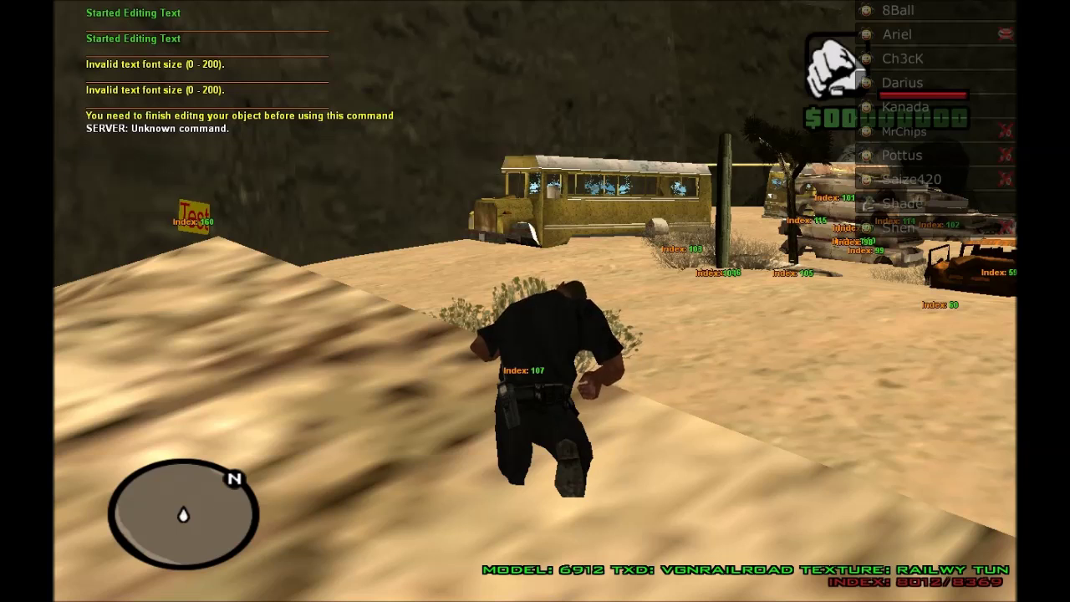
# Start a map export with the /exportmap command and name the exported map desert
pyautogui.write('t/exportmap')
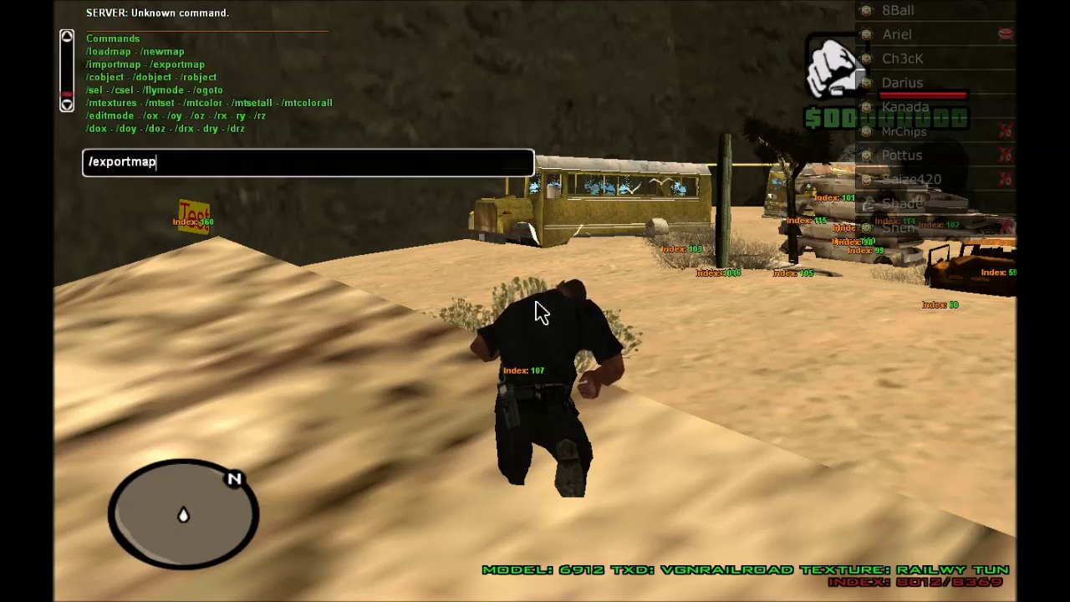
pyautogui.press('Return')
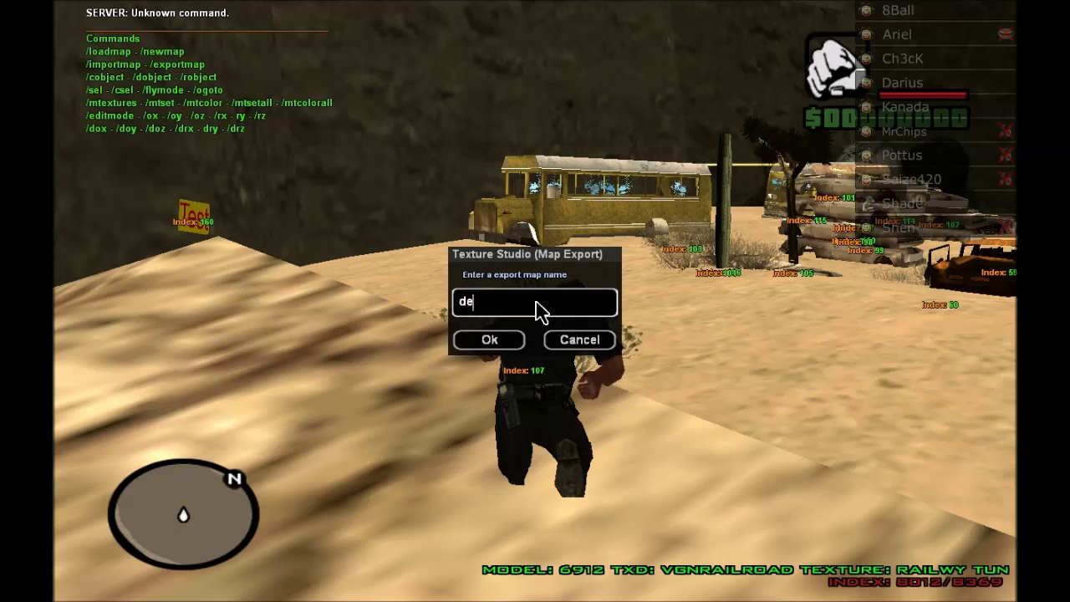
pyautogui.press('Return')
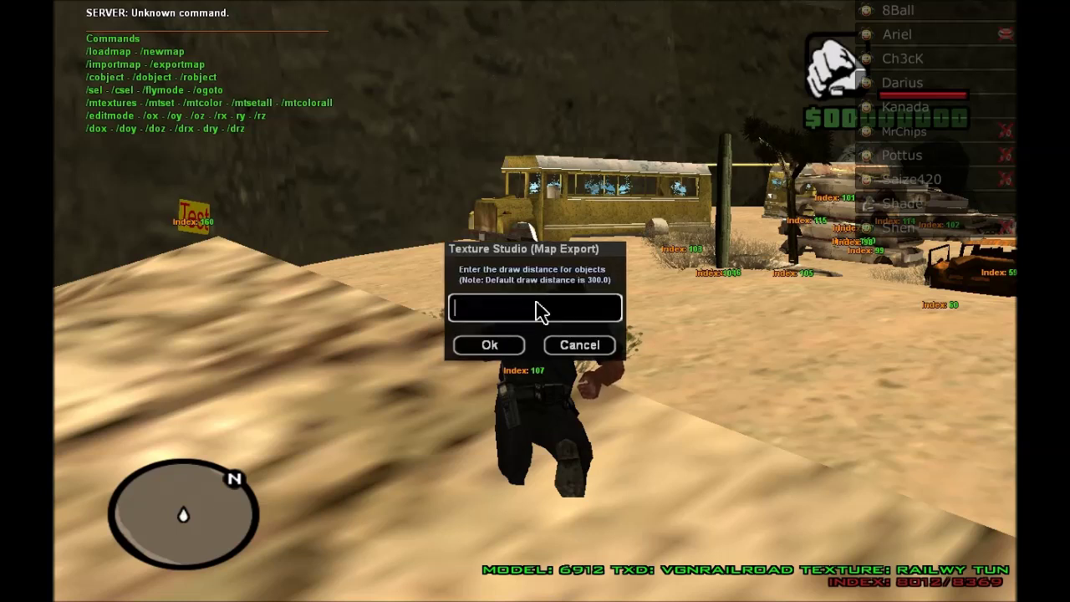
# Set the objects' draw distance to 400 and export the map as Type 1 - CreateObject()
pyautogui.write('00')
pyautogui.press('BackSpace')
pyautogui.press('BackSpace')
pyautogui.write('400')
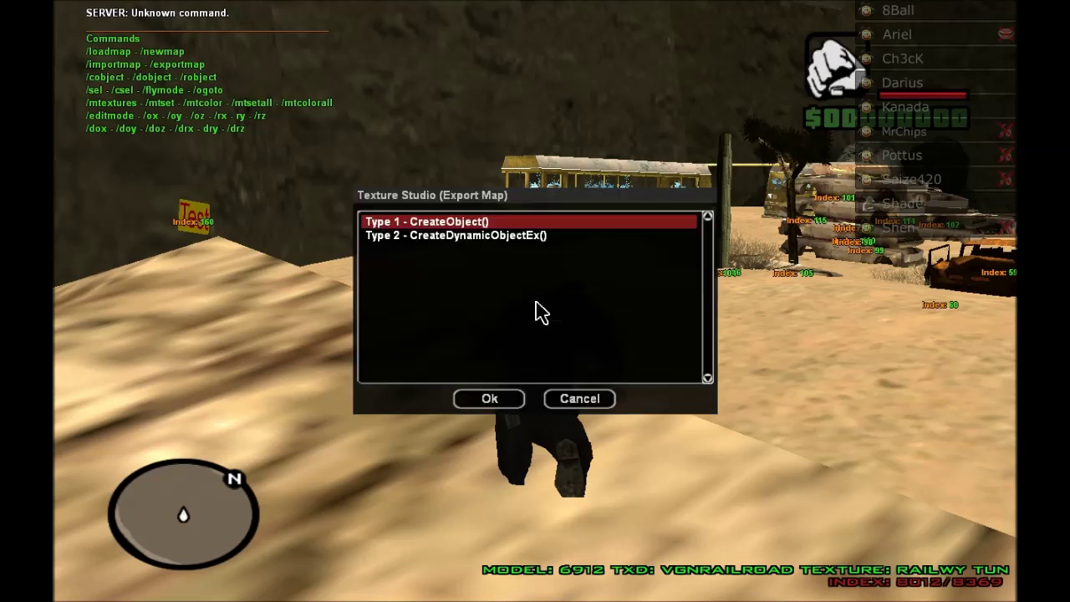
pyautogui.click(489, 399)
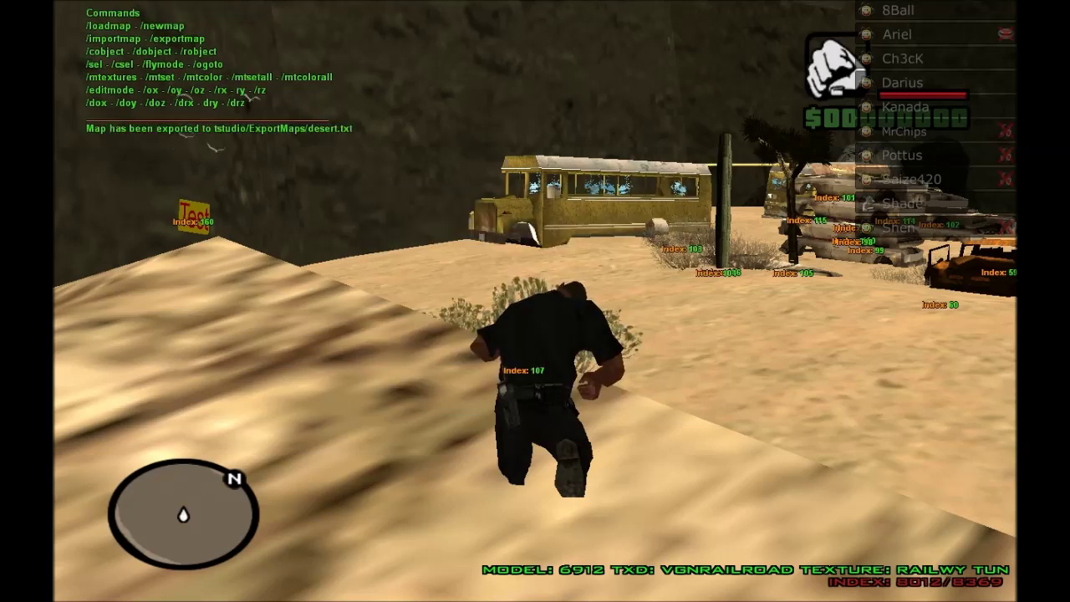
# Run around the desert map to look over its sand mounds, wrecked cars, rocks, plants and buildings
pyautogui.press('w')
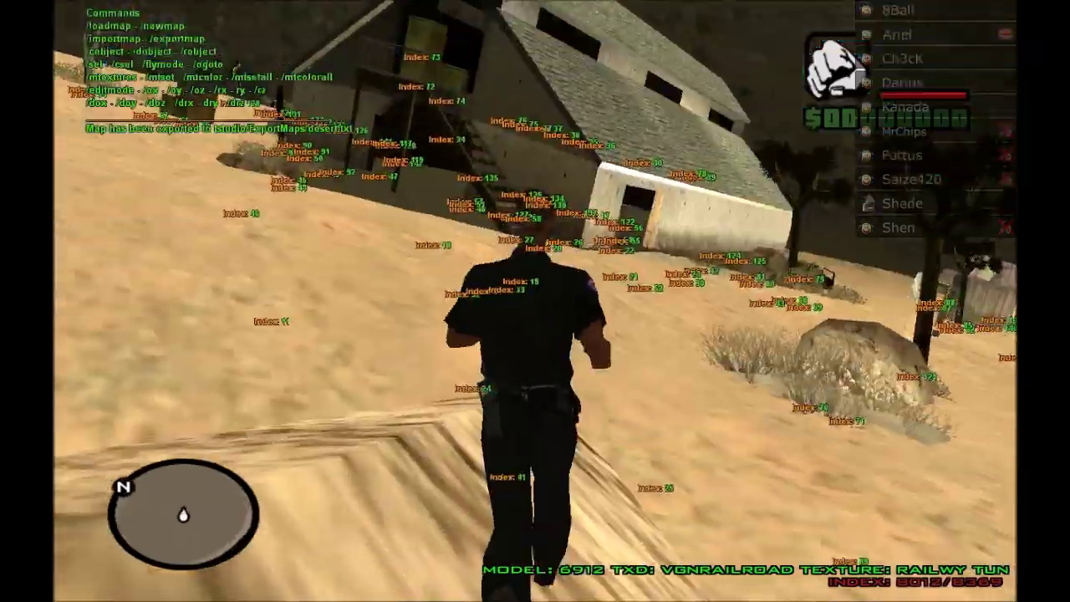
pyautogui.press('w')
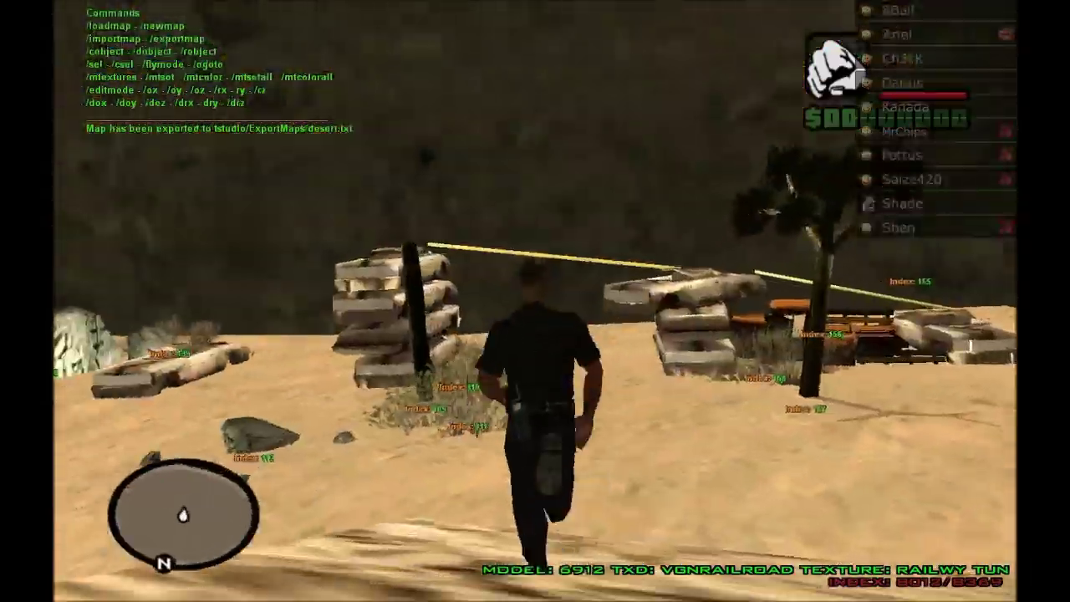
pyautogui.press('shift')
pyautogui.press('w')
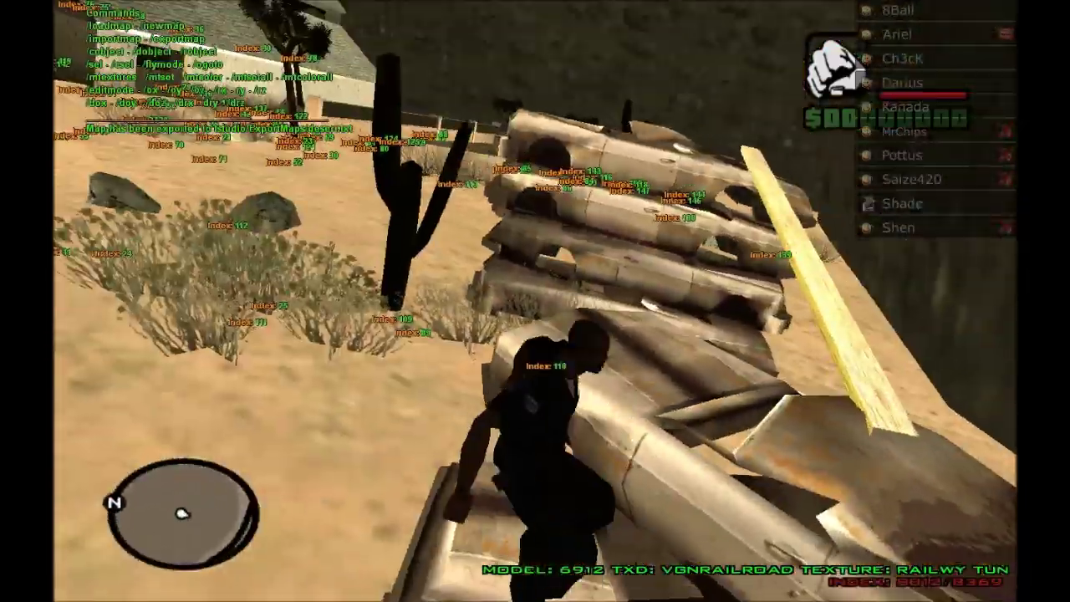
pyautogui.press('w')
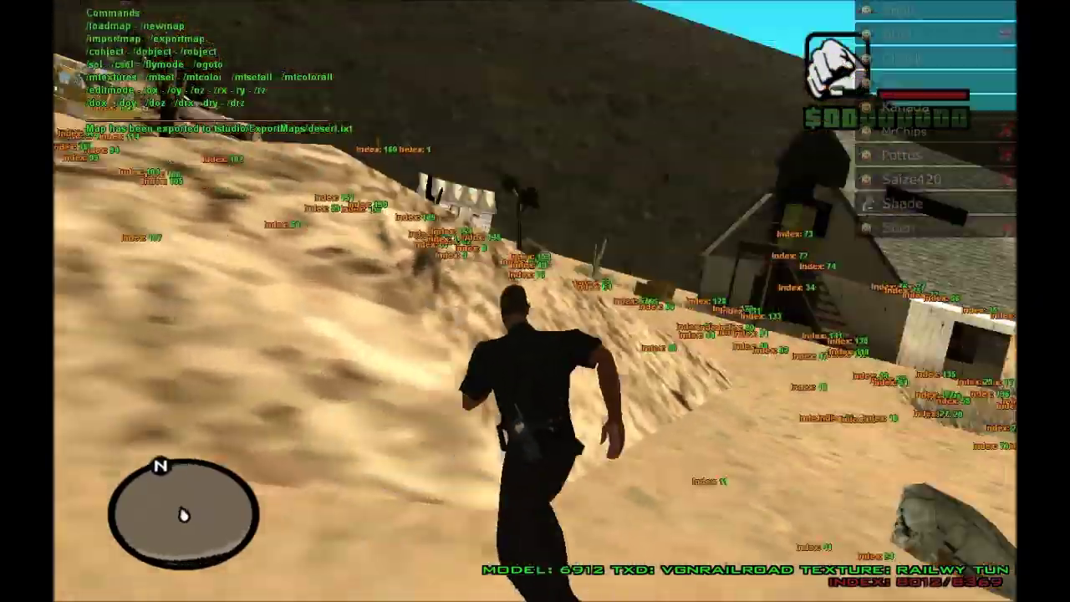
pyautogui.press('w')
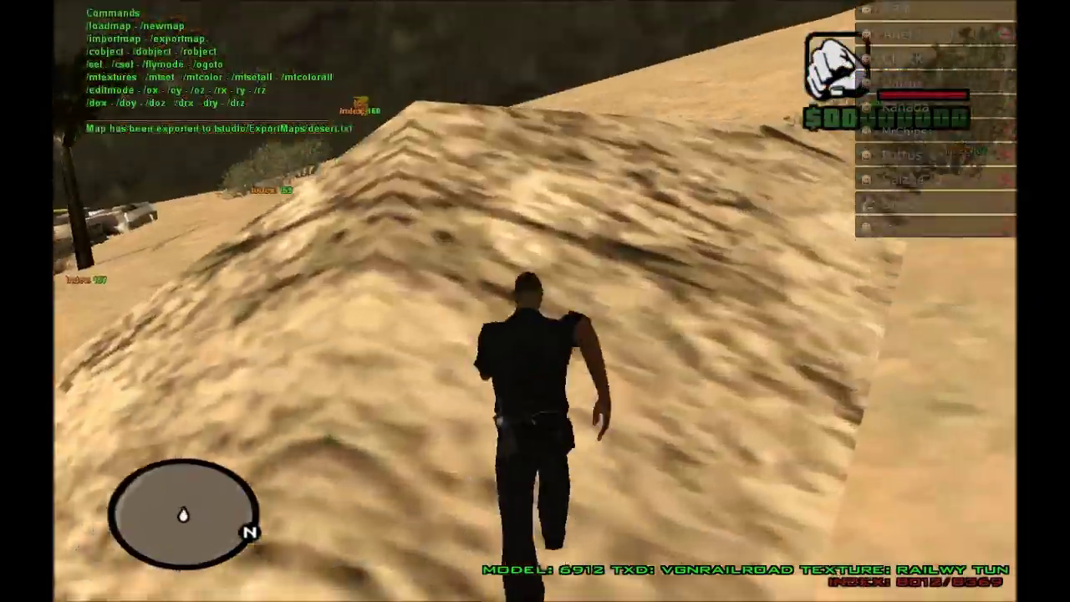
pyautogui.press('w')
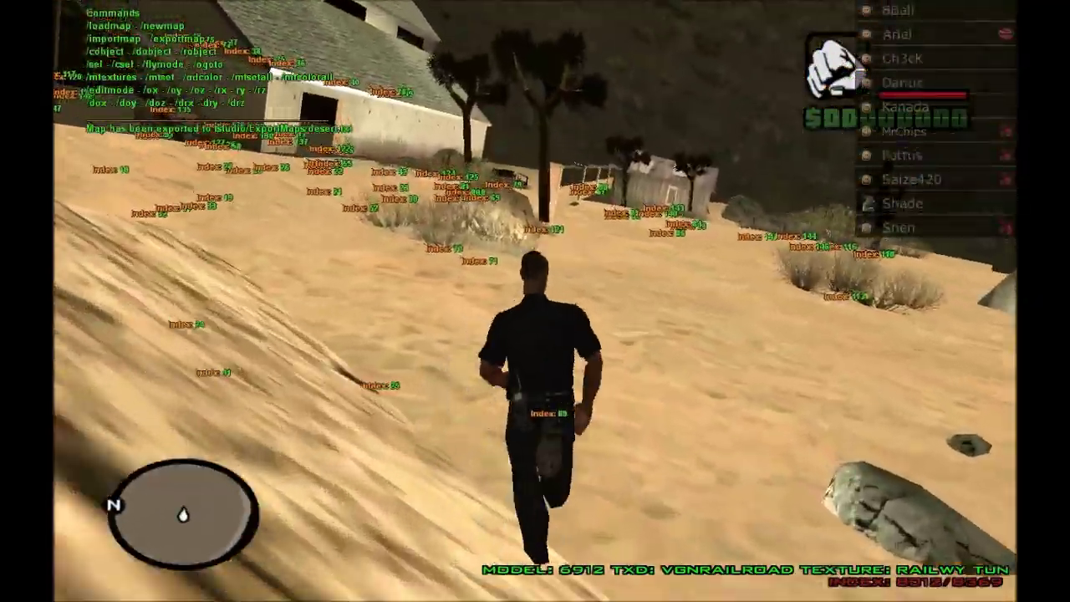
pyautogui.press('w')
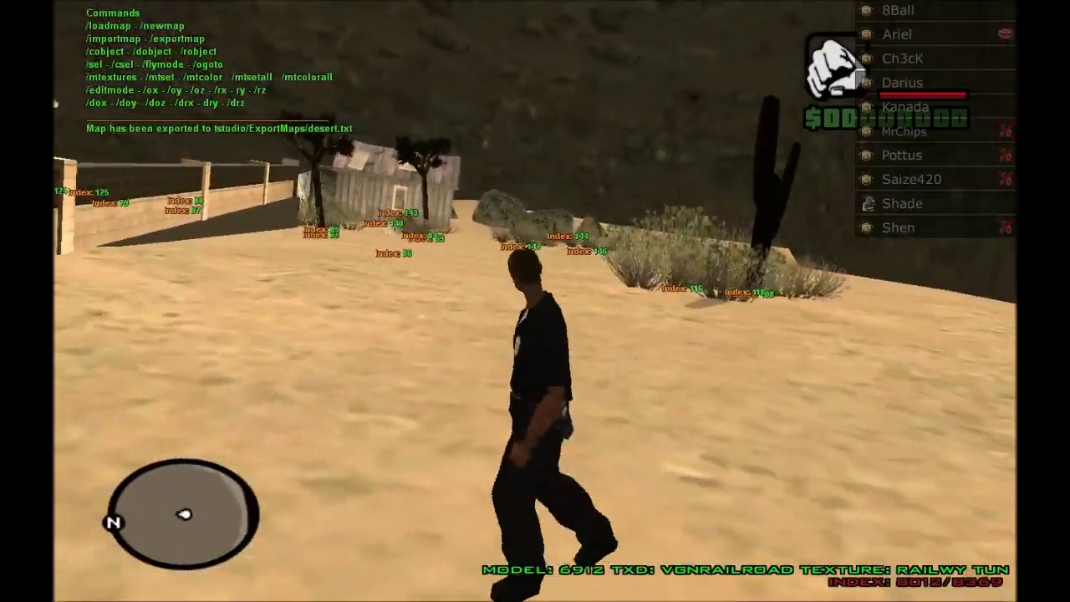
pyautogui.press('w')
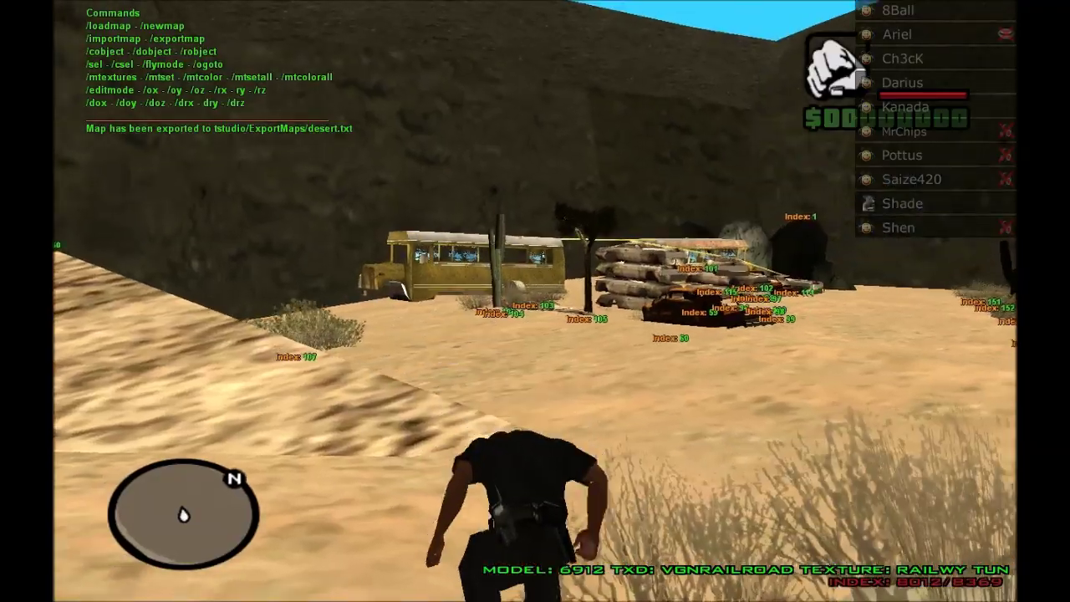
pyautogui.press('w')
pyautogui.press('w')
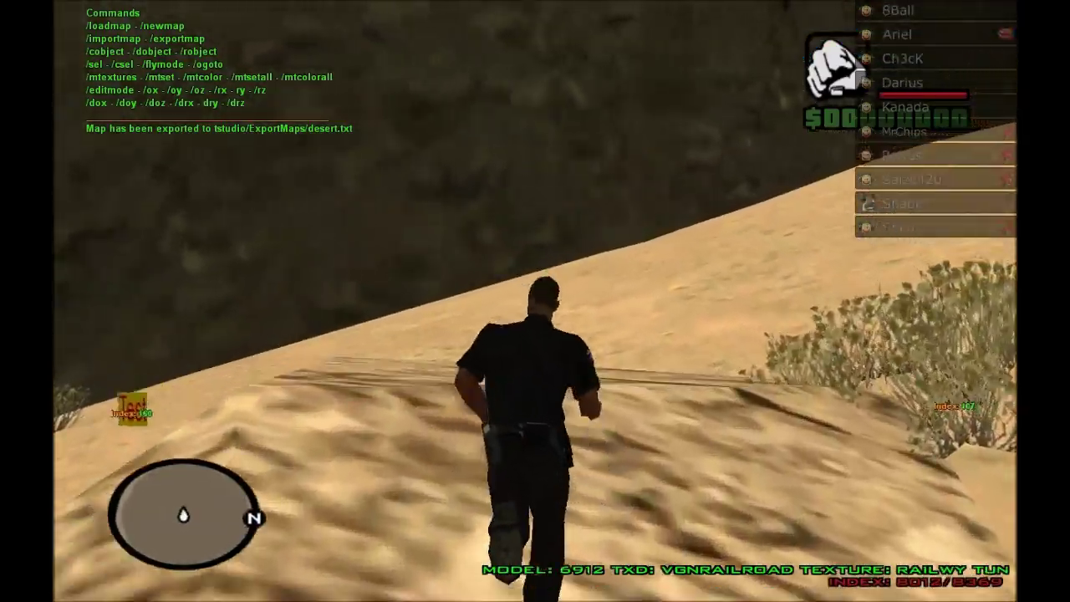
pyautogui.press('w')
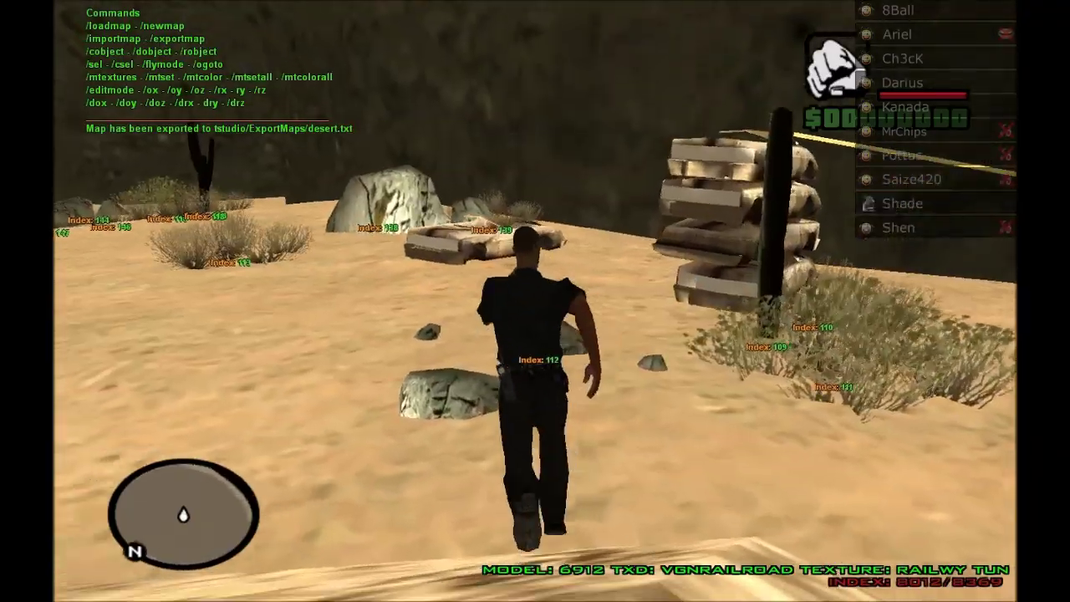
pyautogui.press('w')
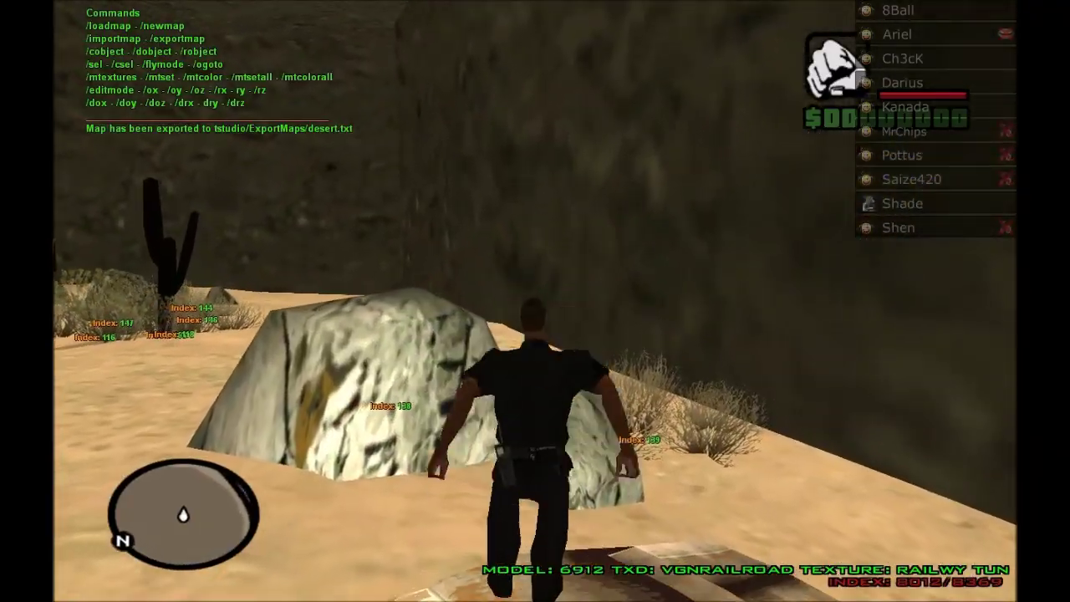